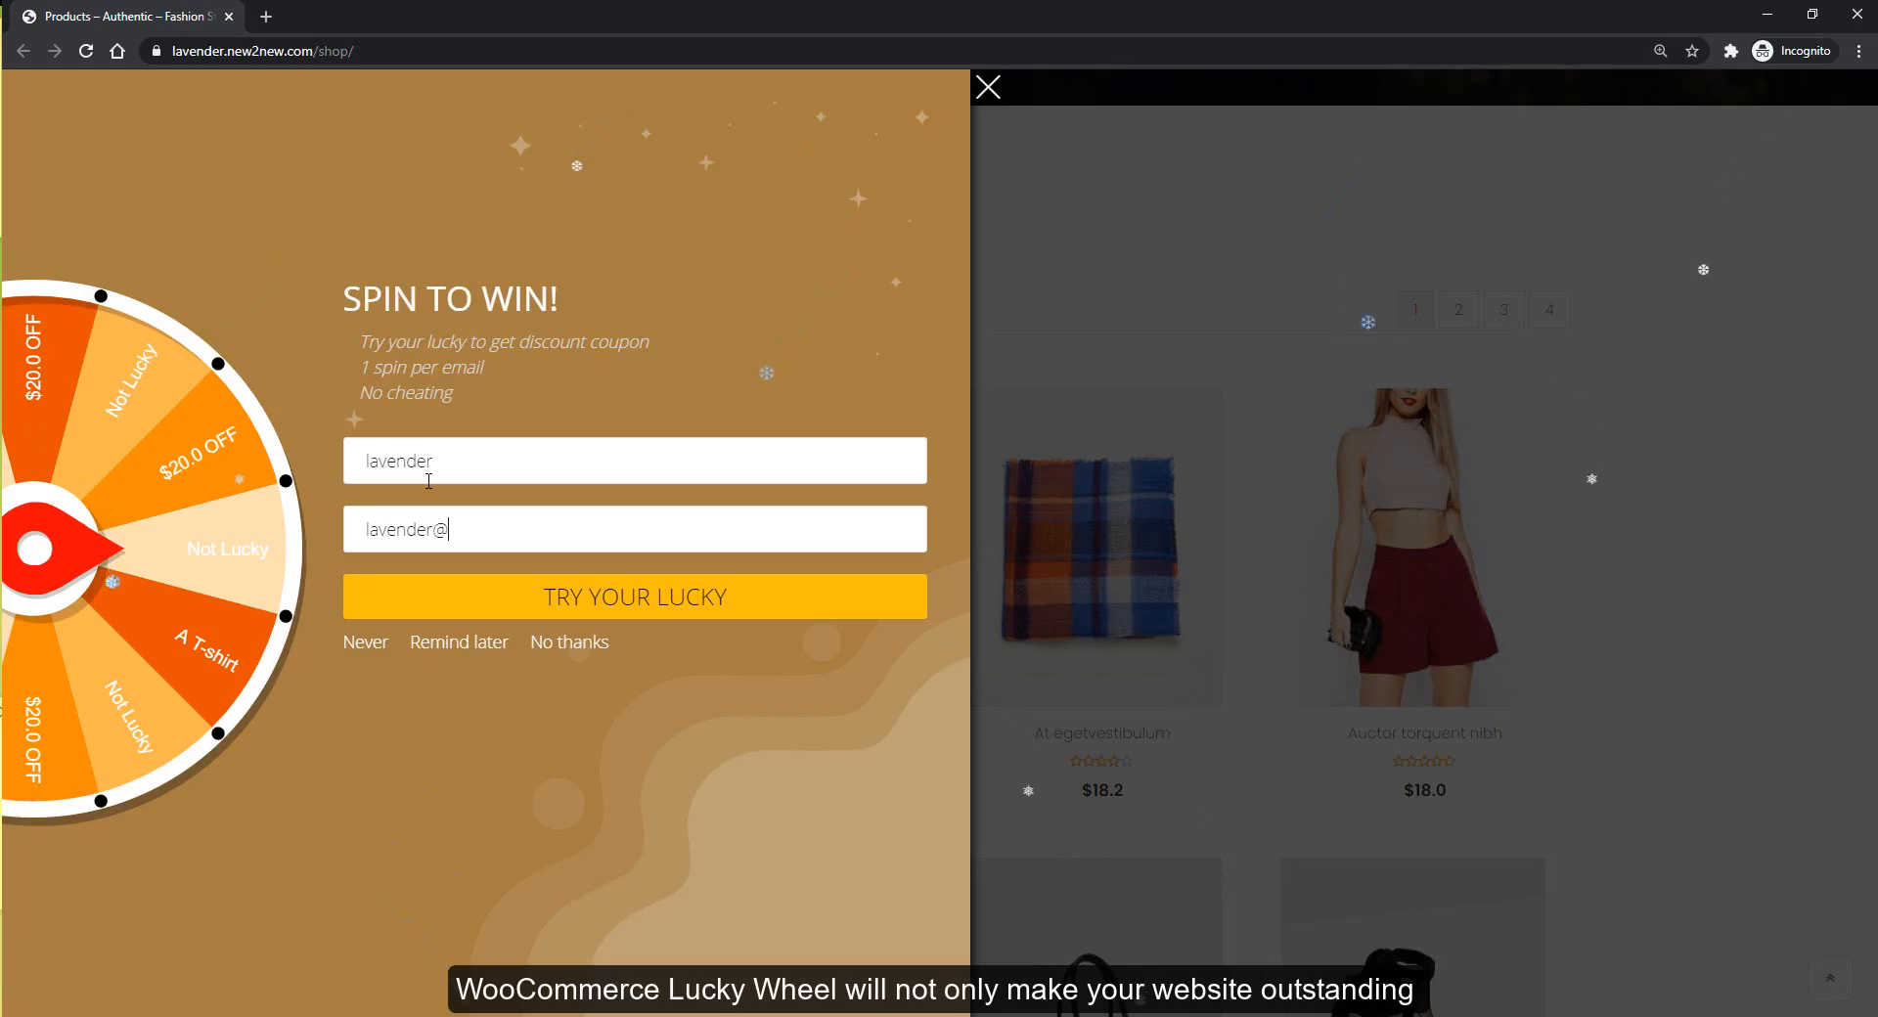
# Enter the name and email in the Spin to Win popup and spin, winning $20.0 OFF
pyautogui.write('.com')
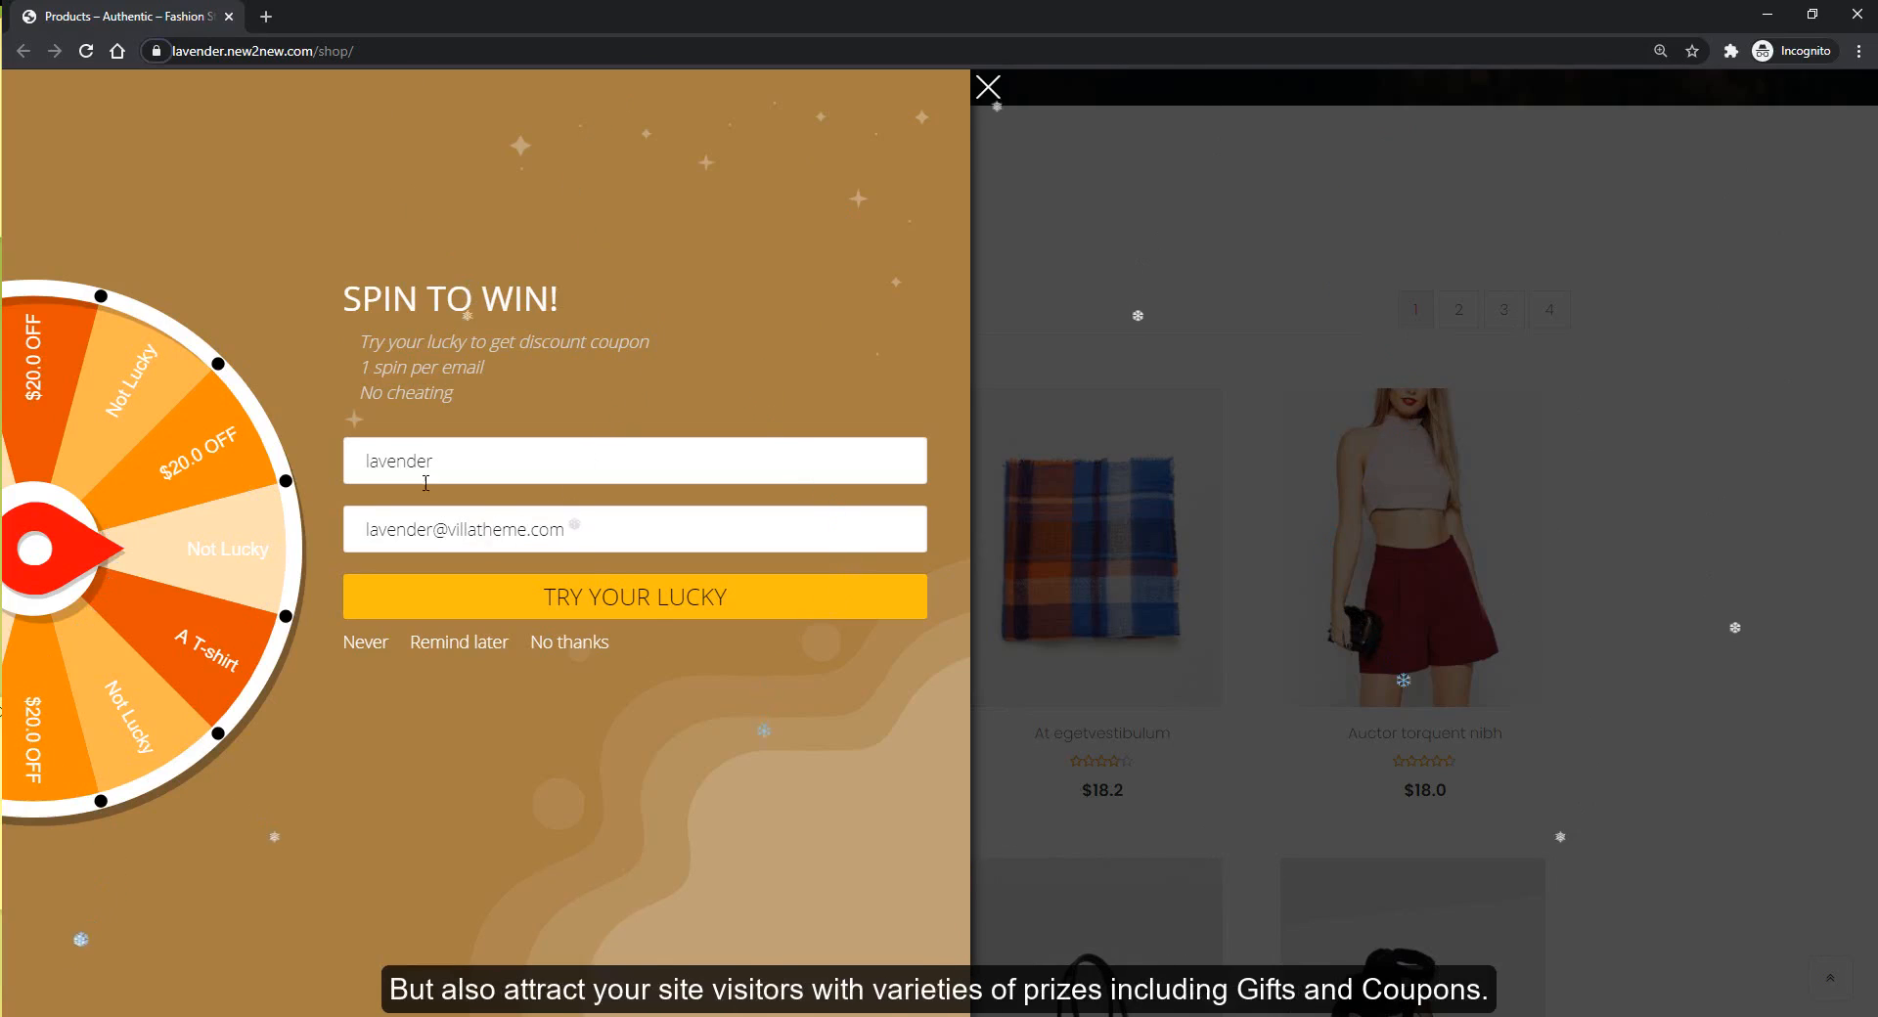
pyautogui.click(629, 598)
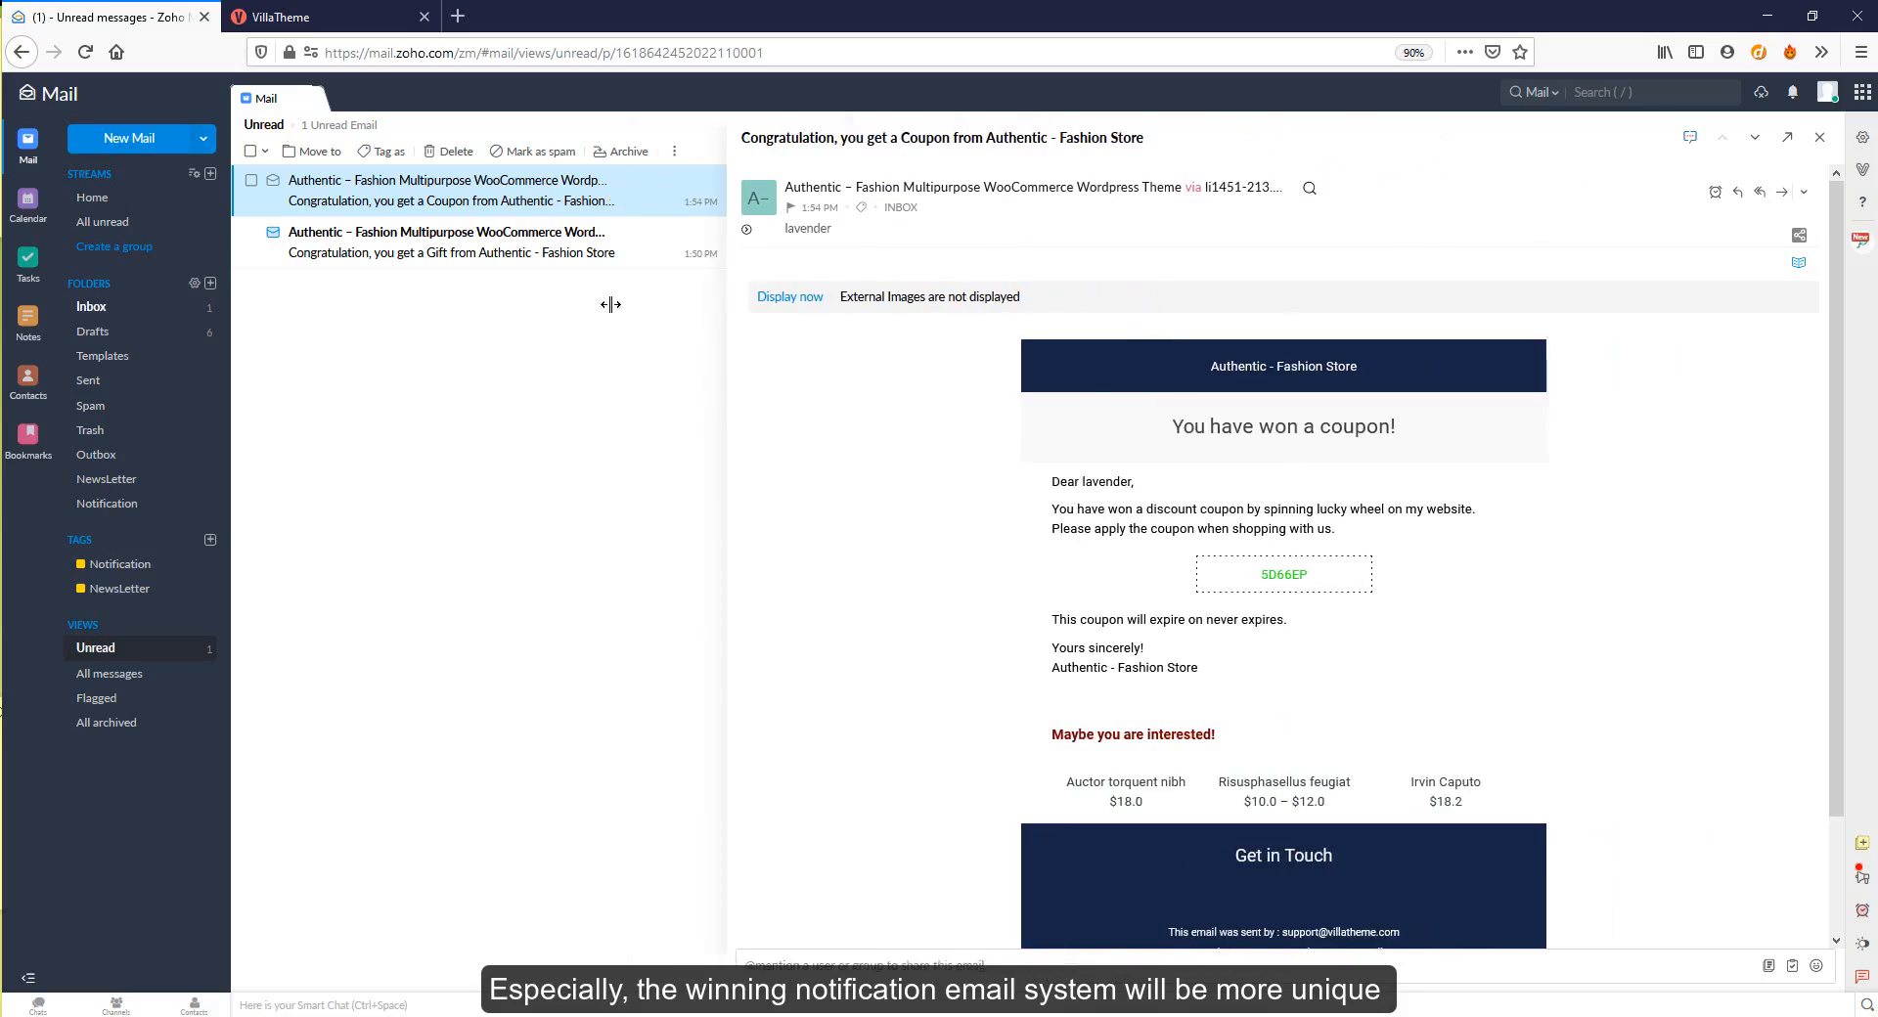
# Show the images in the $20.0 OFF coupon email, then read the A T-SHIRT gift email
pyautogui.moveTo(610, 304); pyautogui.dragTo(594, 319)
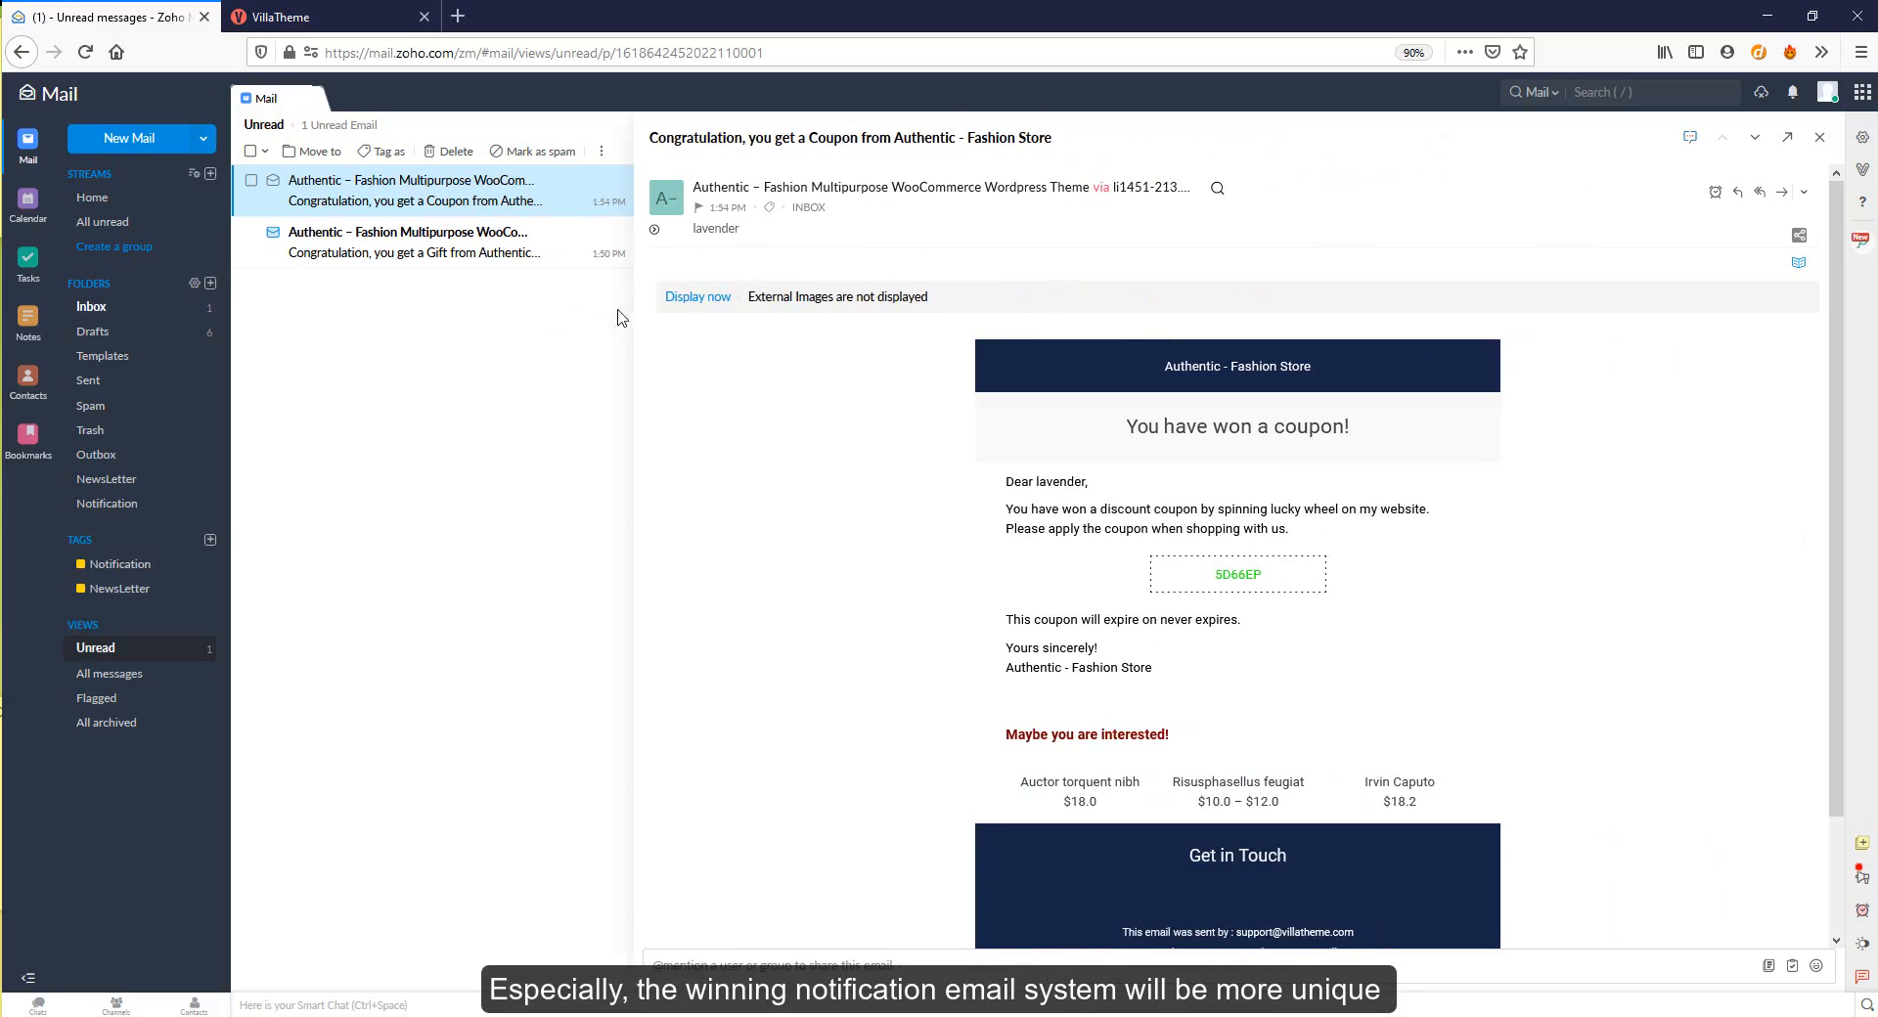
pyautogui.click(696, 305)
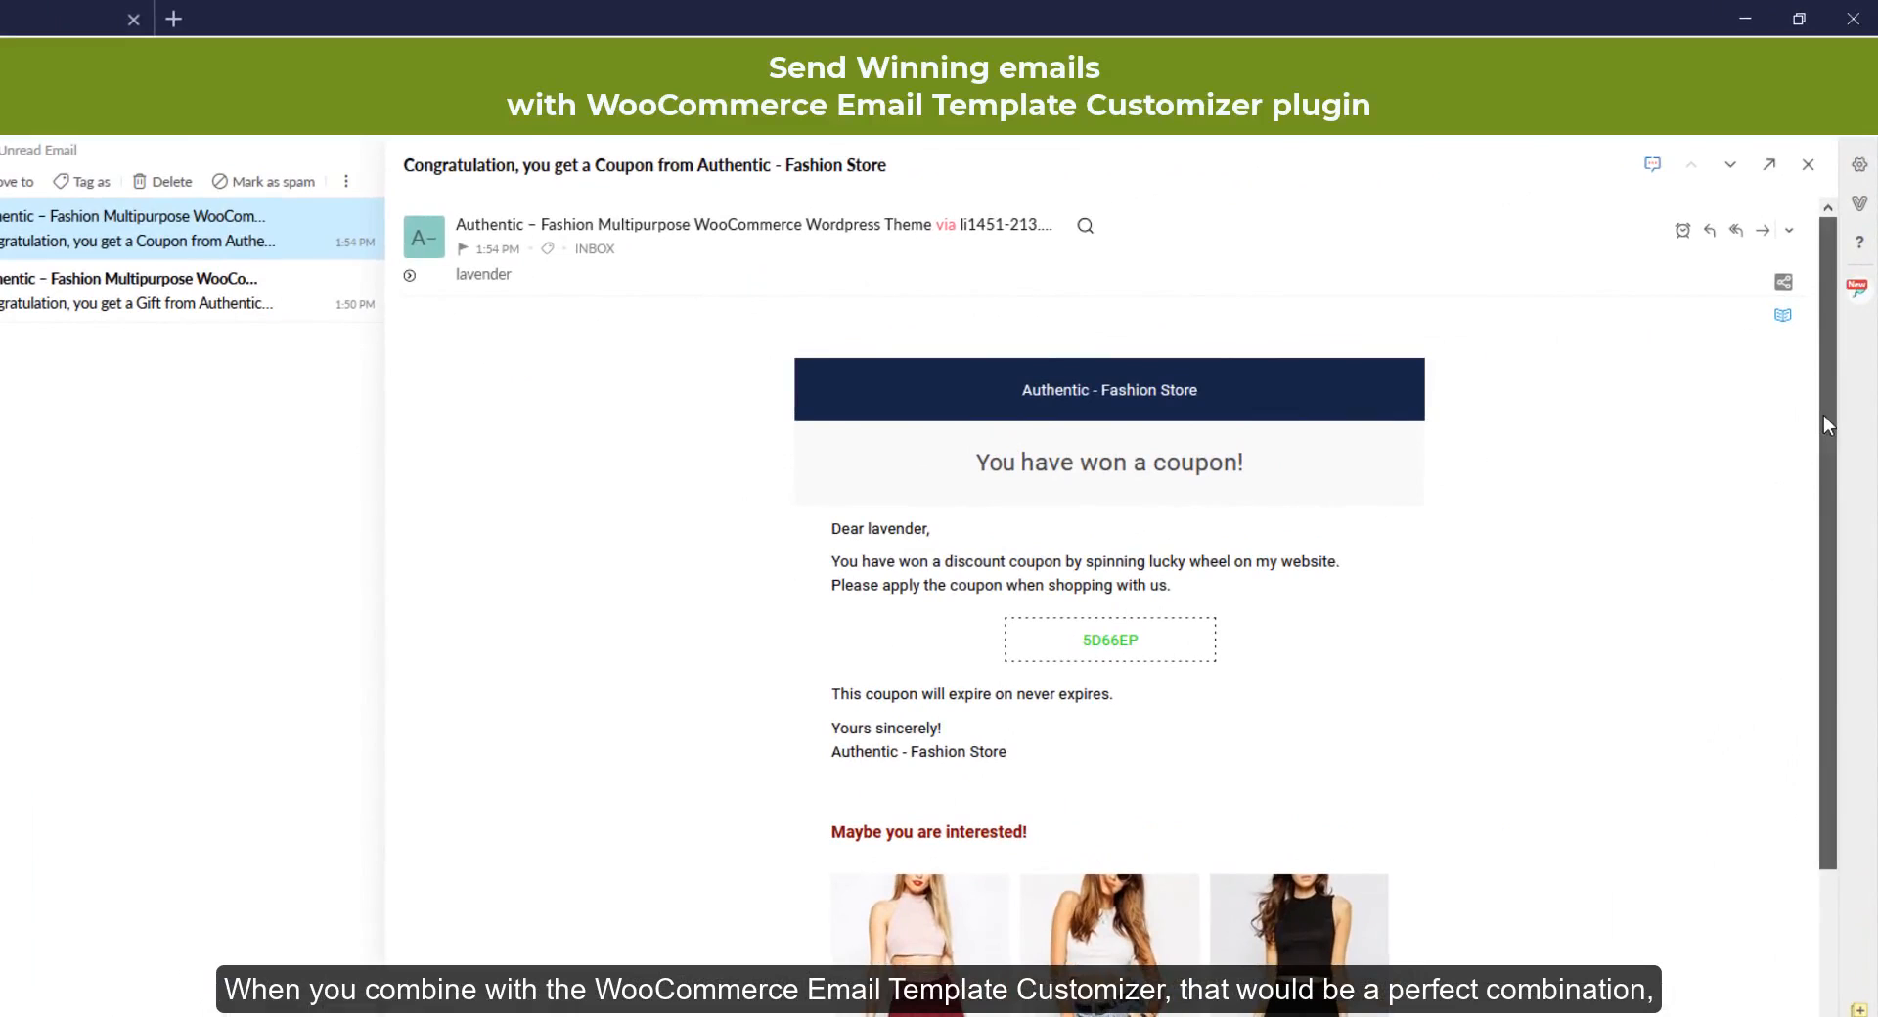
pyautogui.moveTo(1824, 415); pyautogui.dragTo(1866, 456)
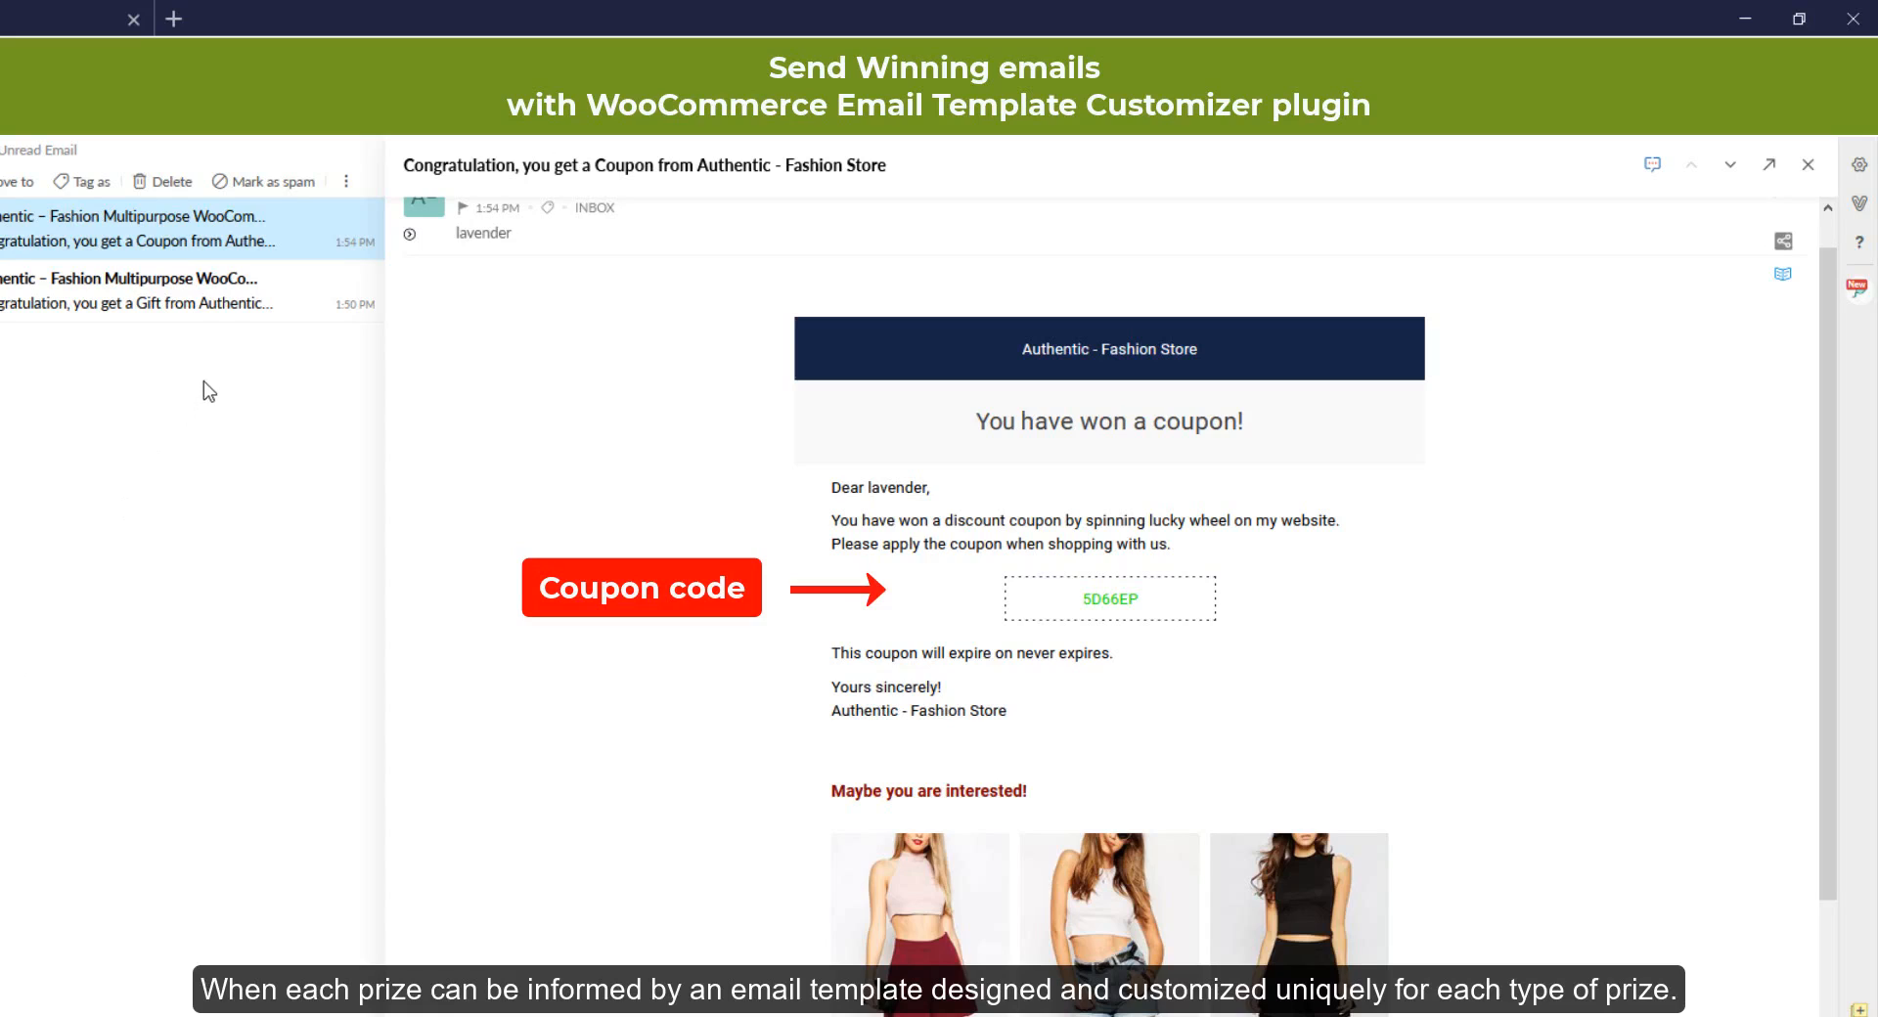
pyautogui.click(231, 315)
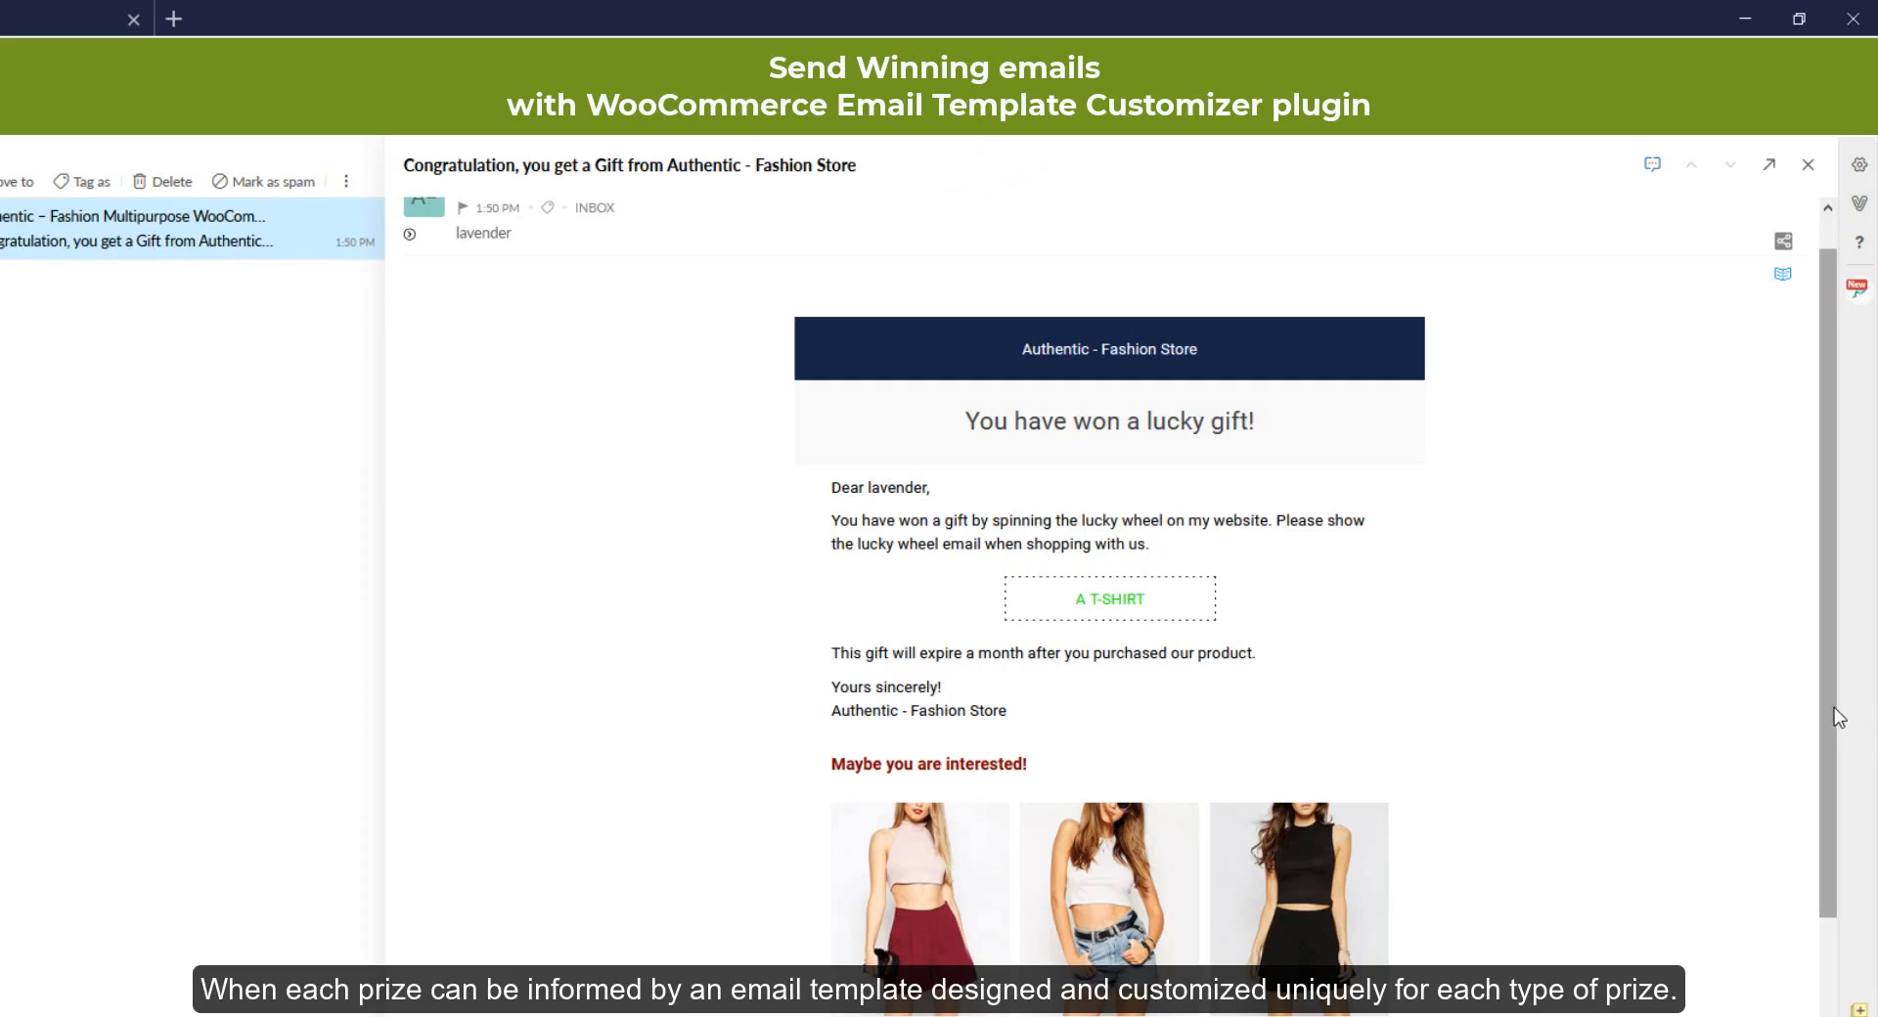
pyautogui.moveTo(1835, 707)
pyautogui.mouseDown()
pyautogui.moveTo(1871, 921)
pyautogui.moveTo(1872, 675)
pyautogui.mouseUp()
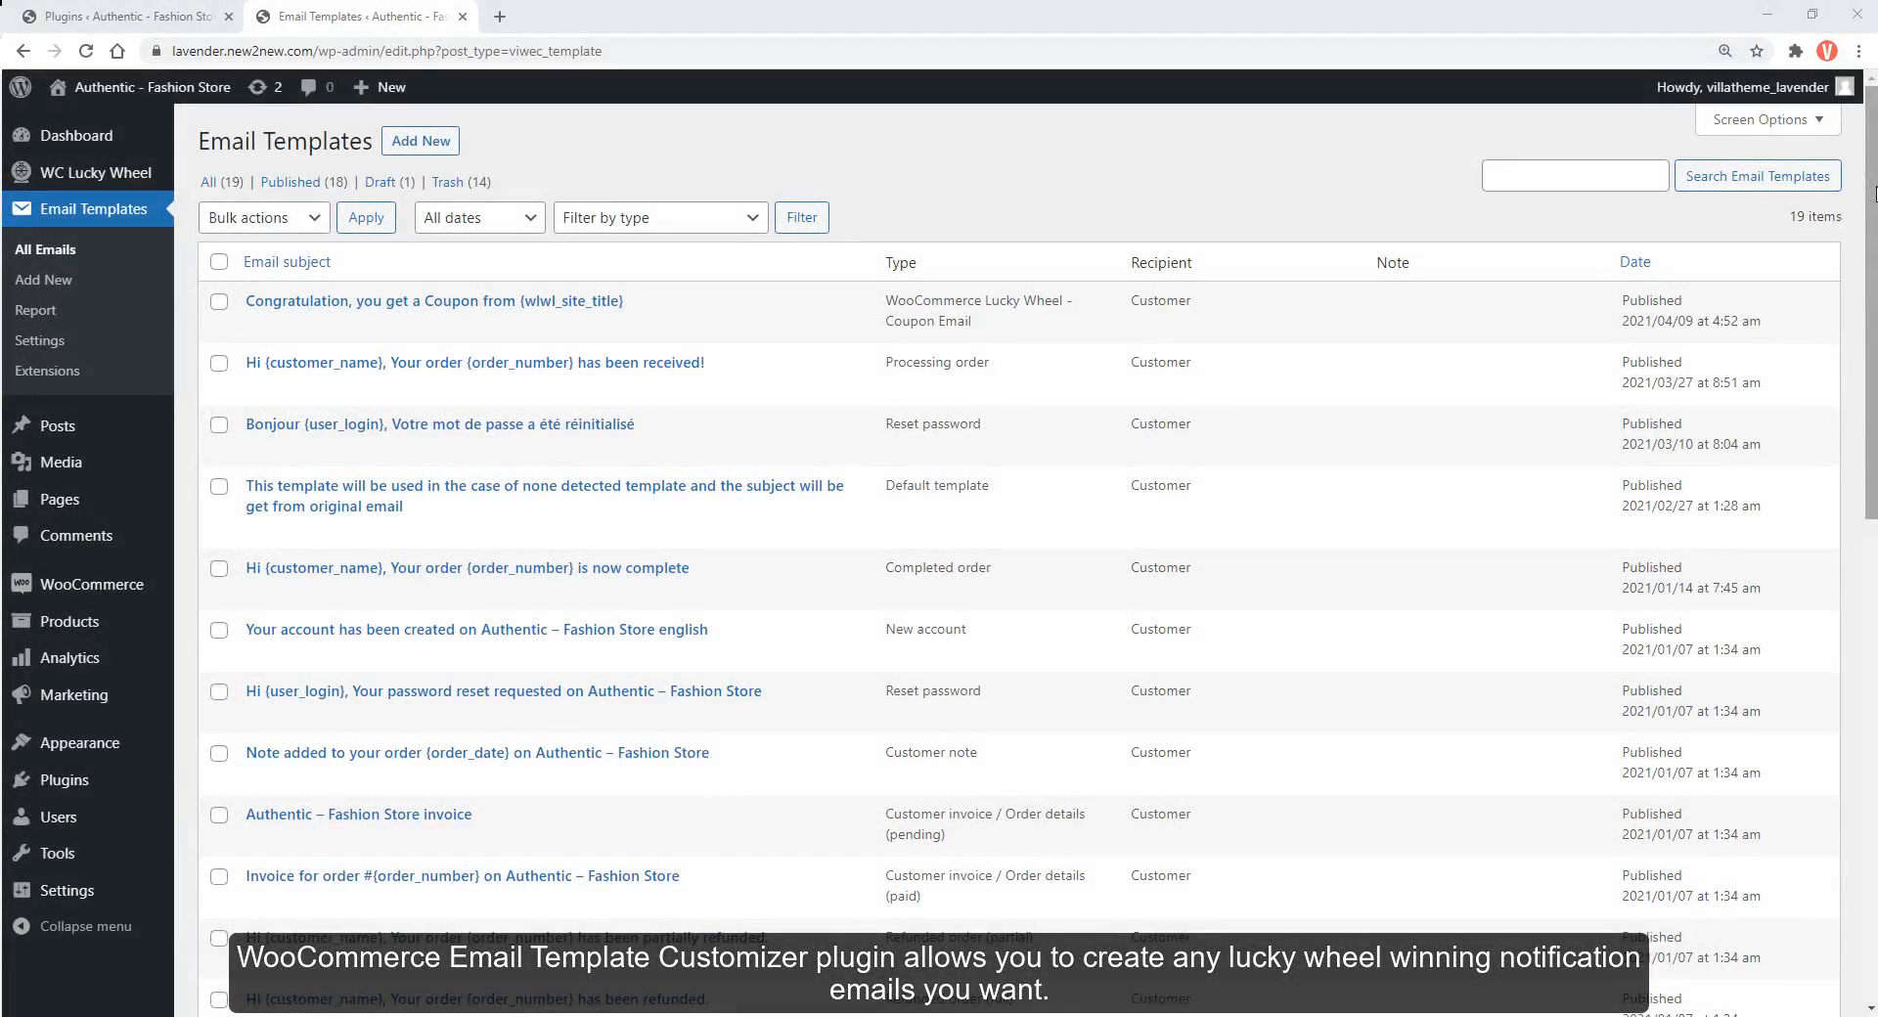
# Start a blank template with Add New on the Email Templates list
pyautogui.moveTo(1010, 296)
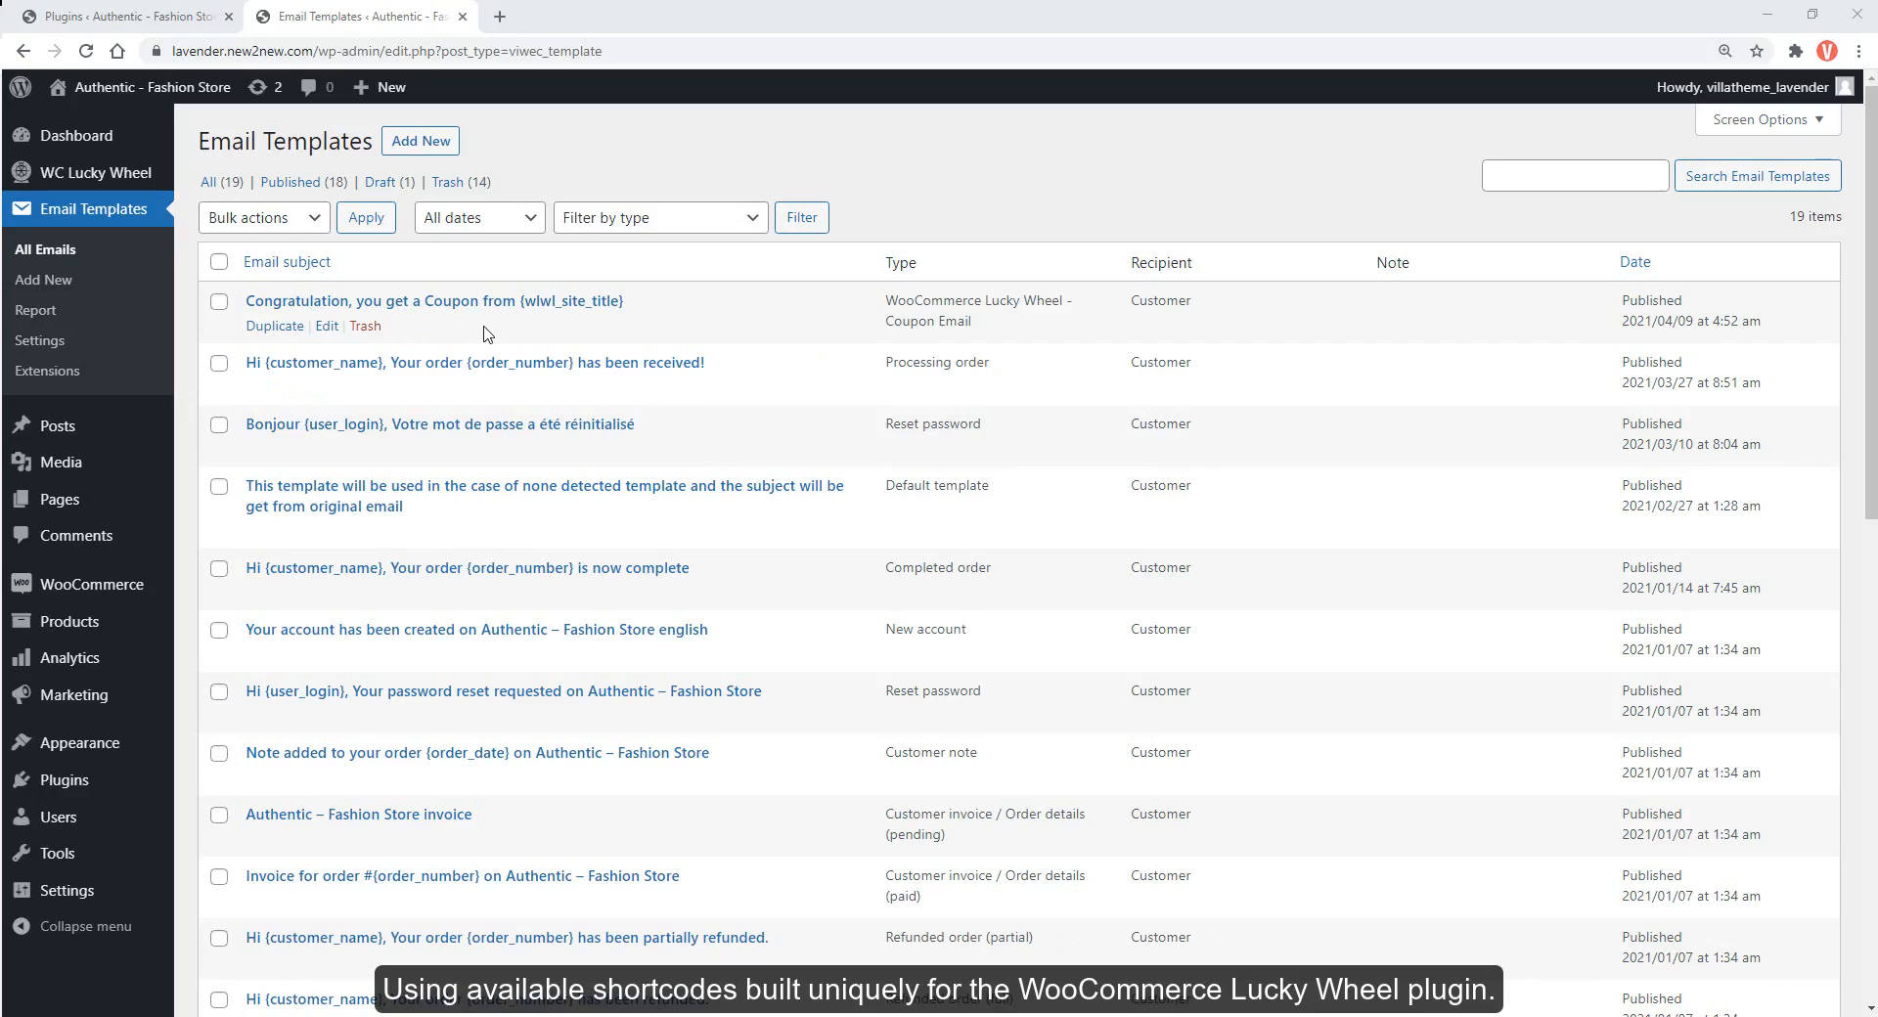
pyautogui.click(448, 152)
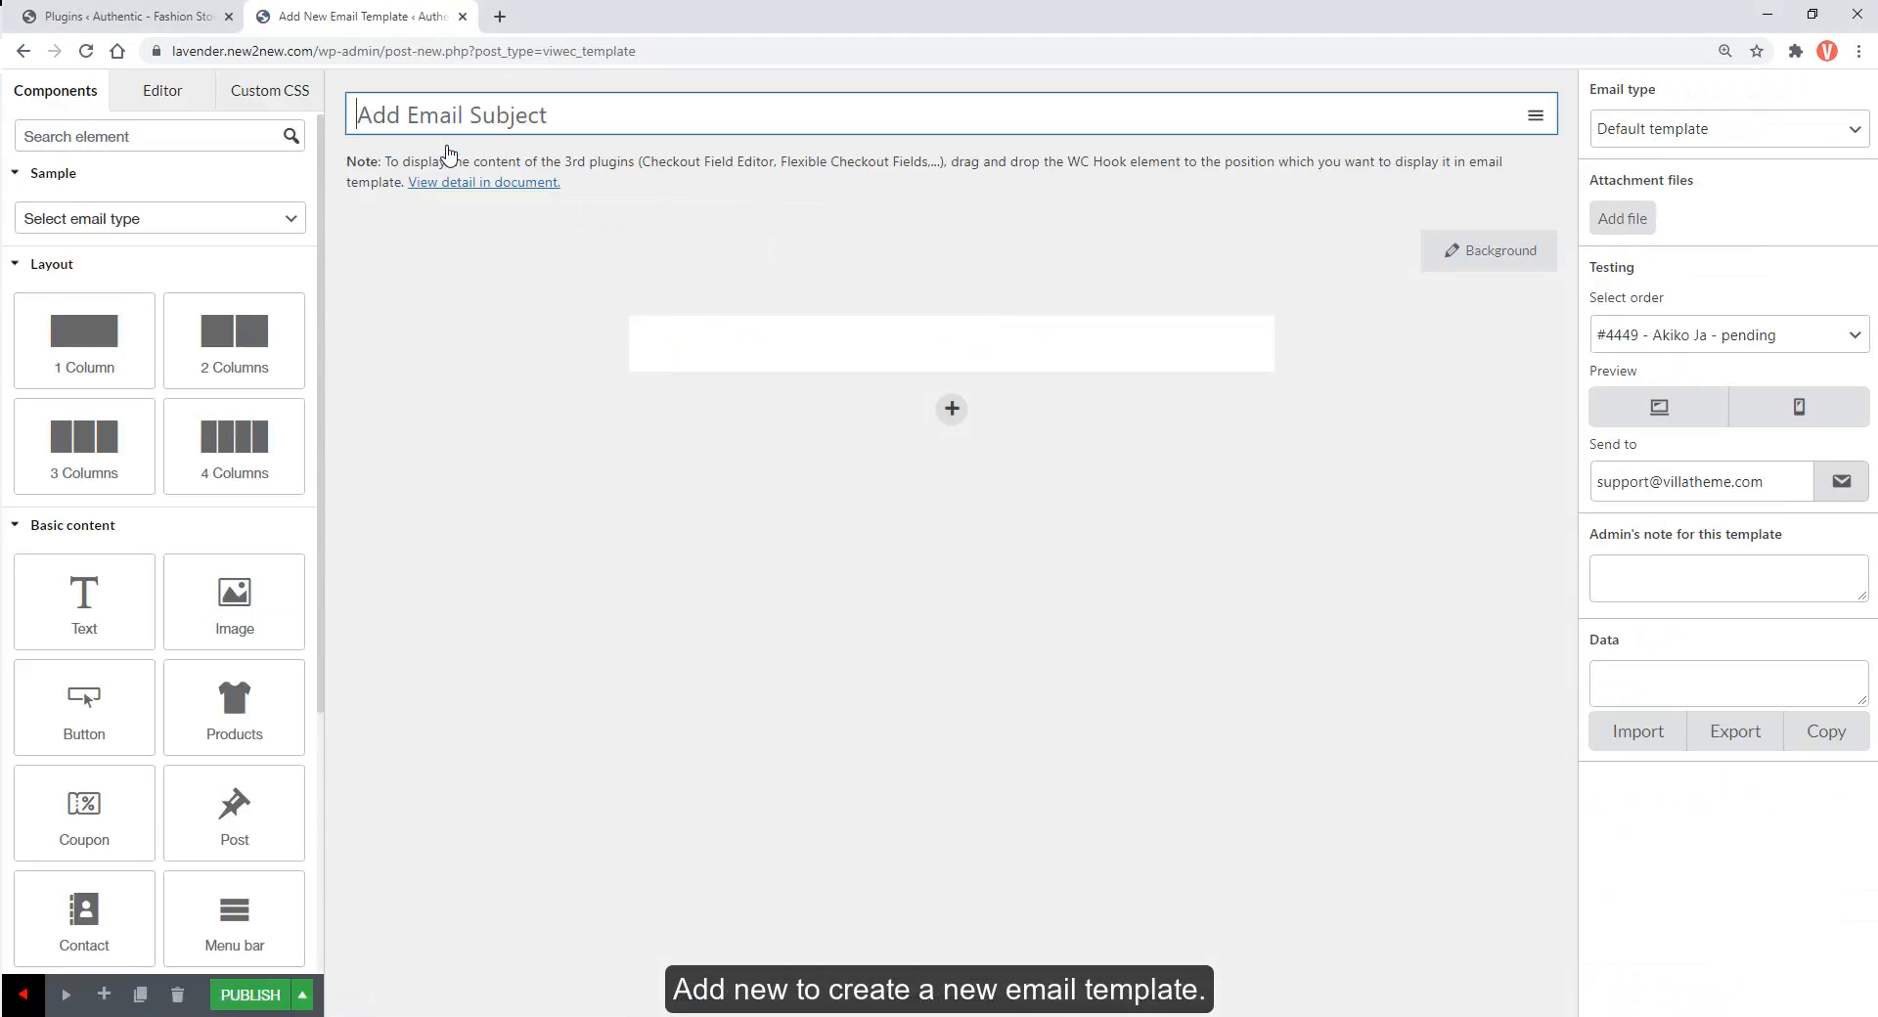
# Replace the blank template with the WooCommerce Lucky Wheel - Coupon Email sample
pyautogui.click(291, 221)
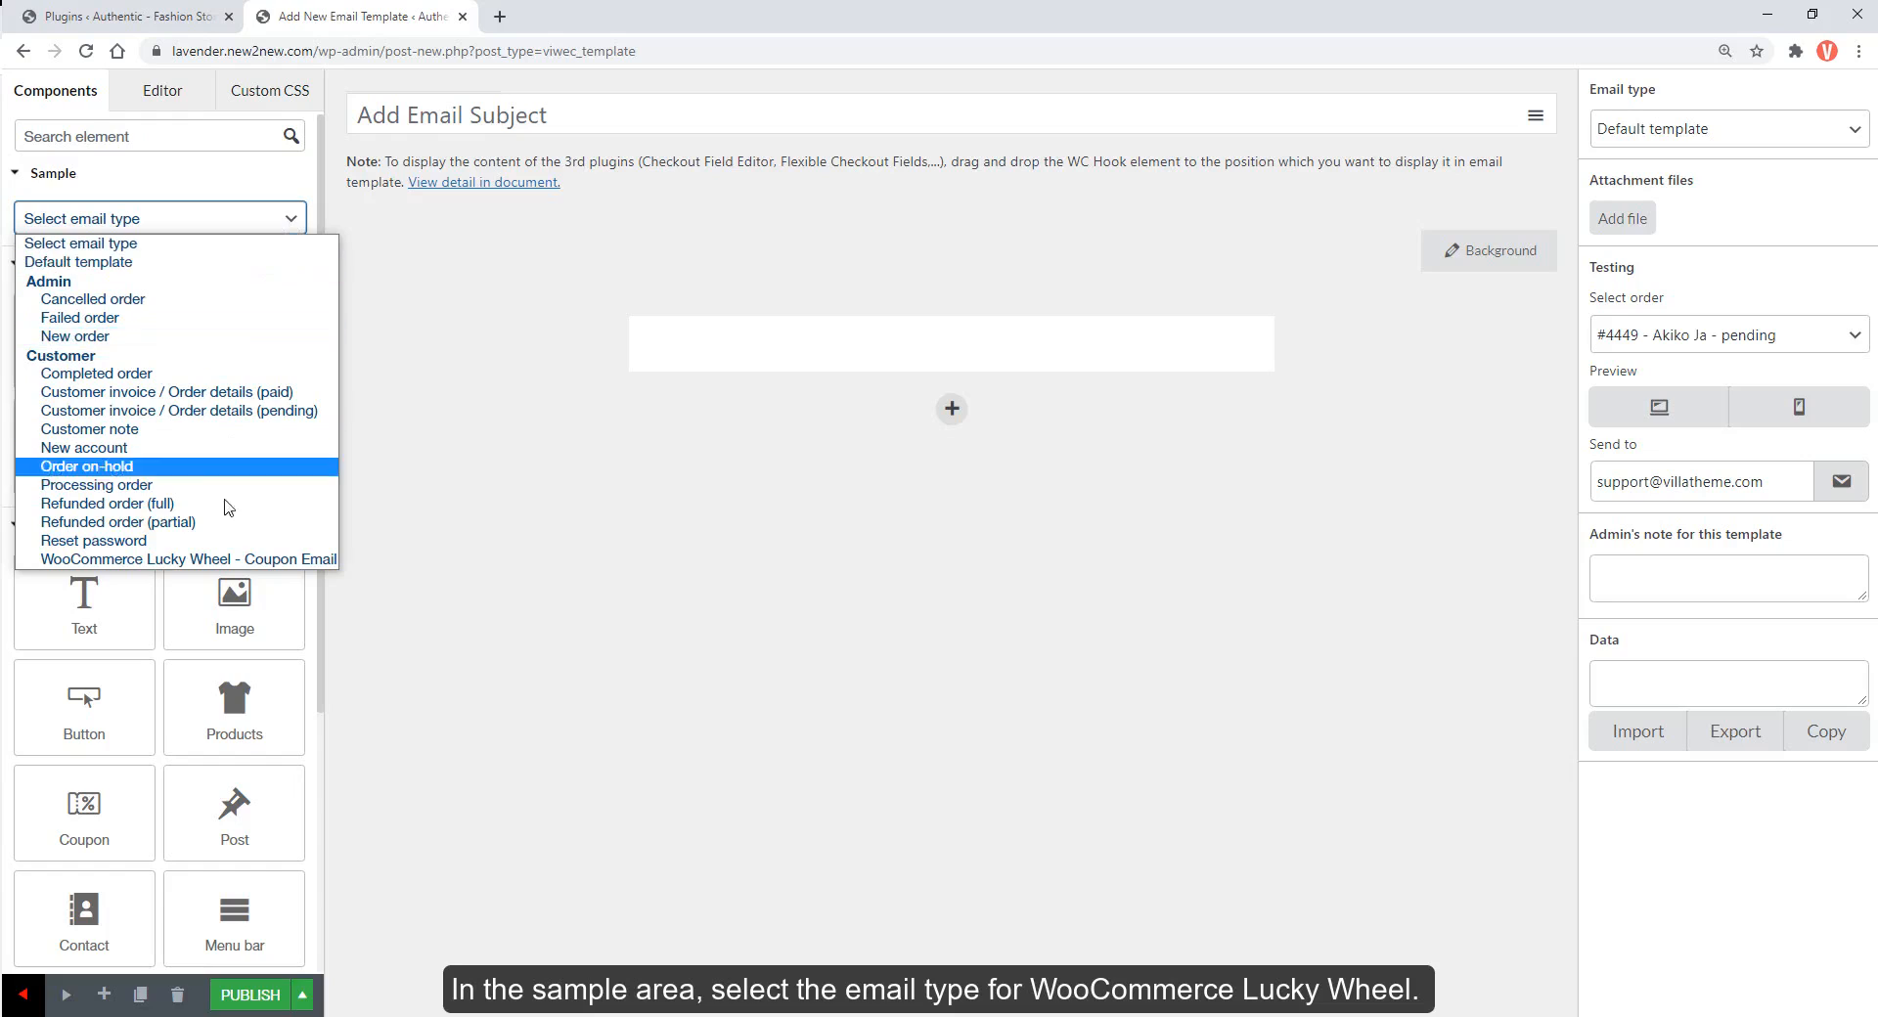
pyautogui.click(227, 560)
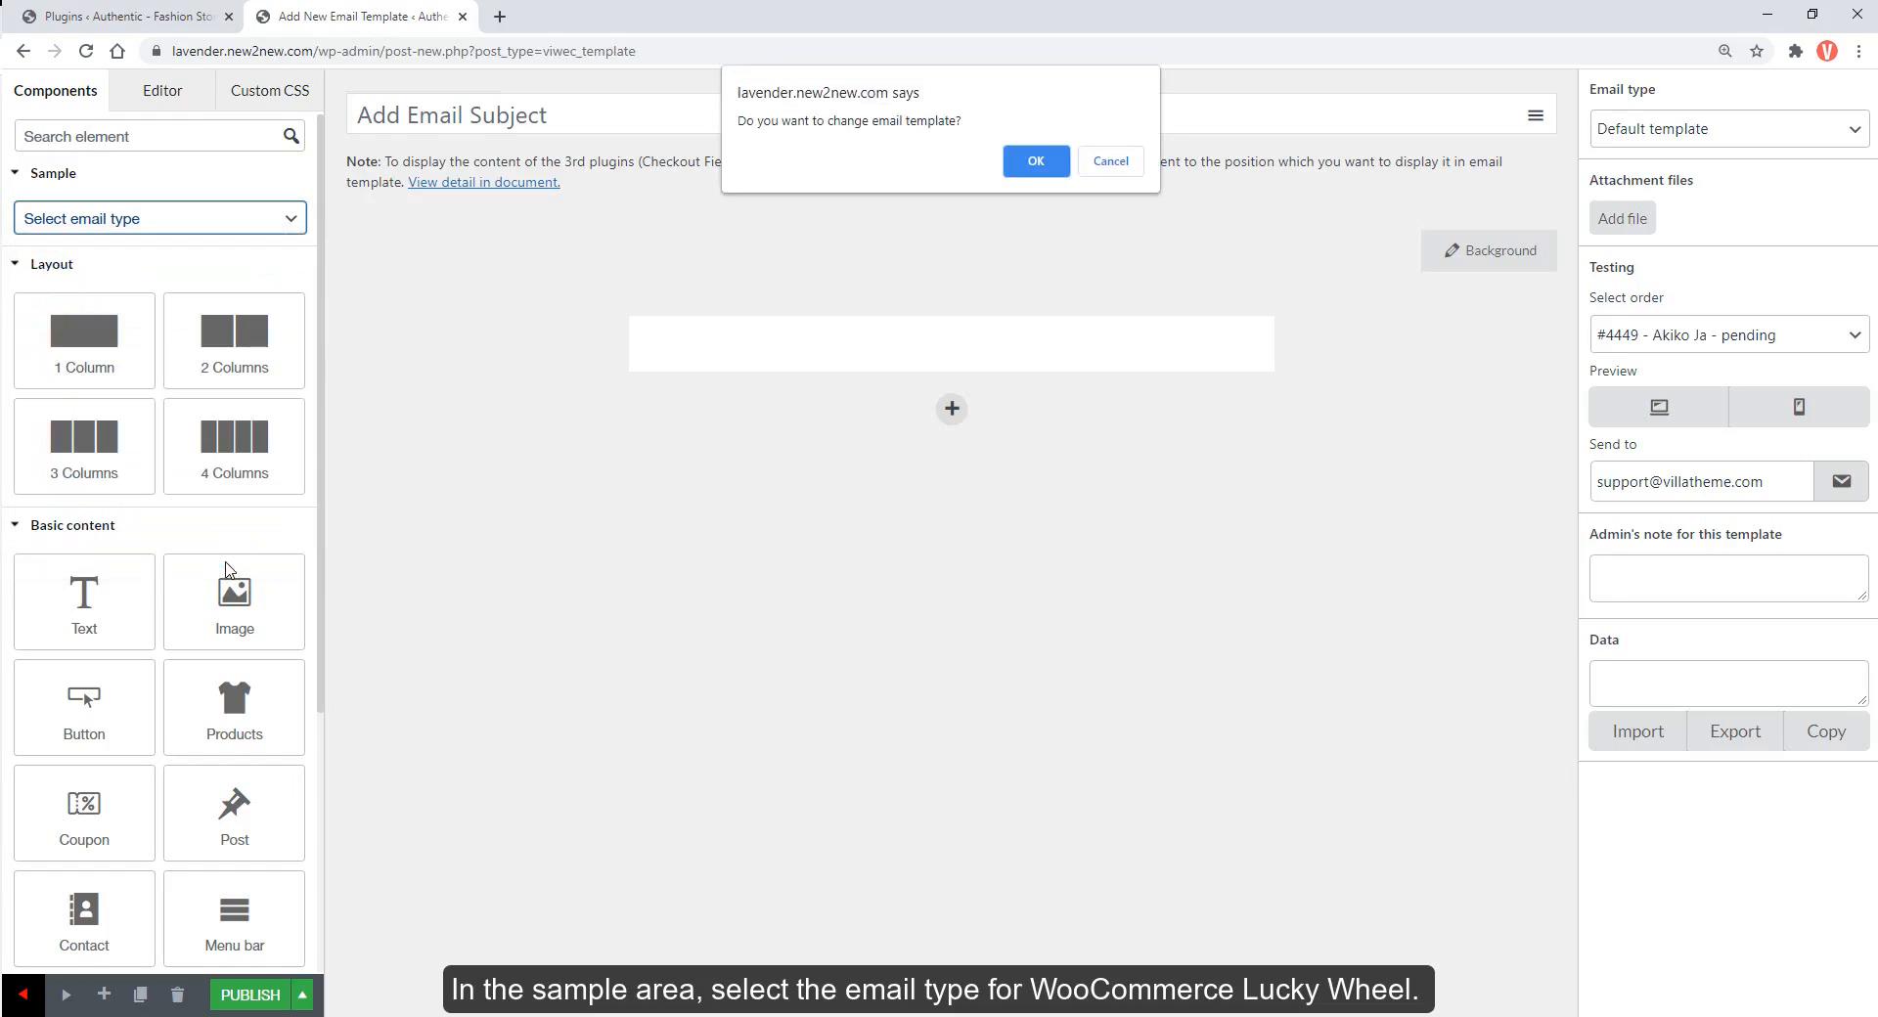
pyautogui.click(1034, 164)
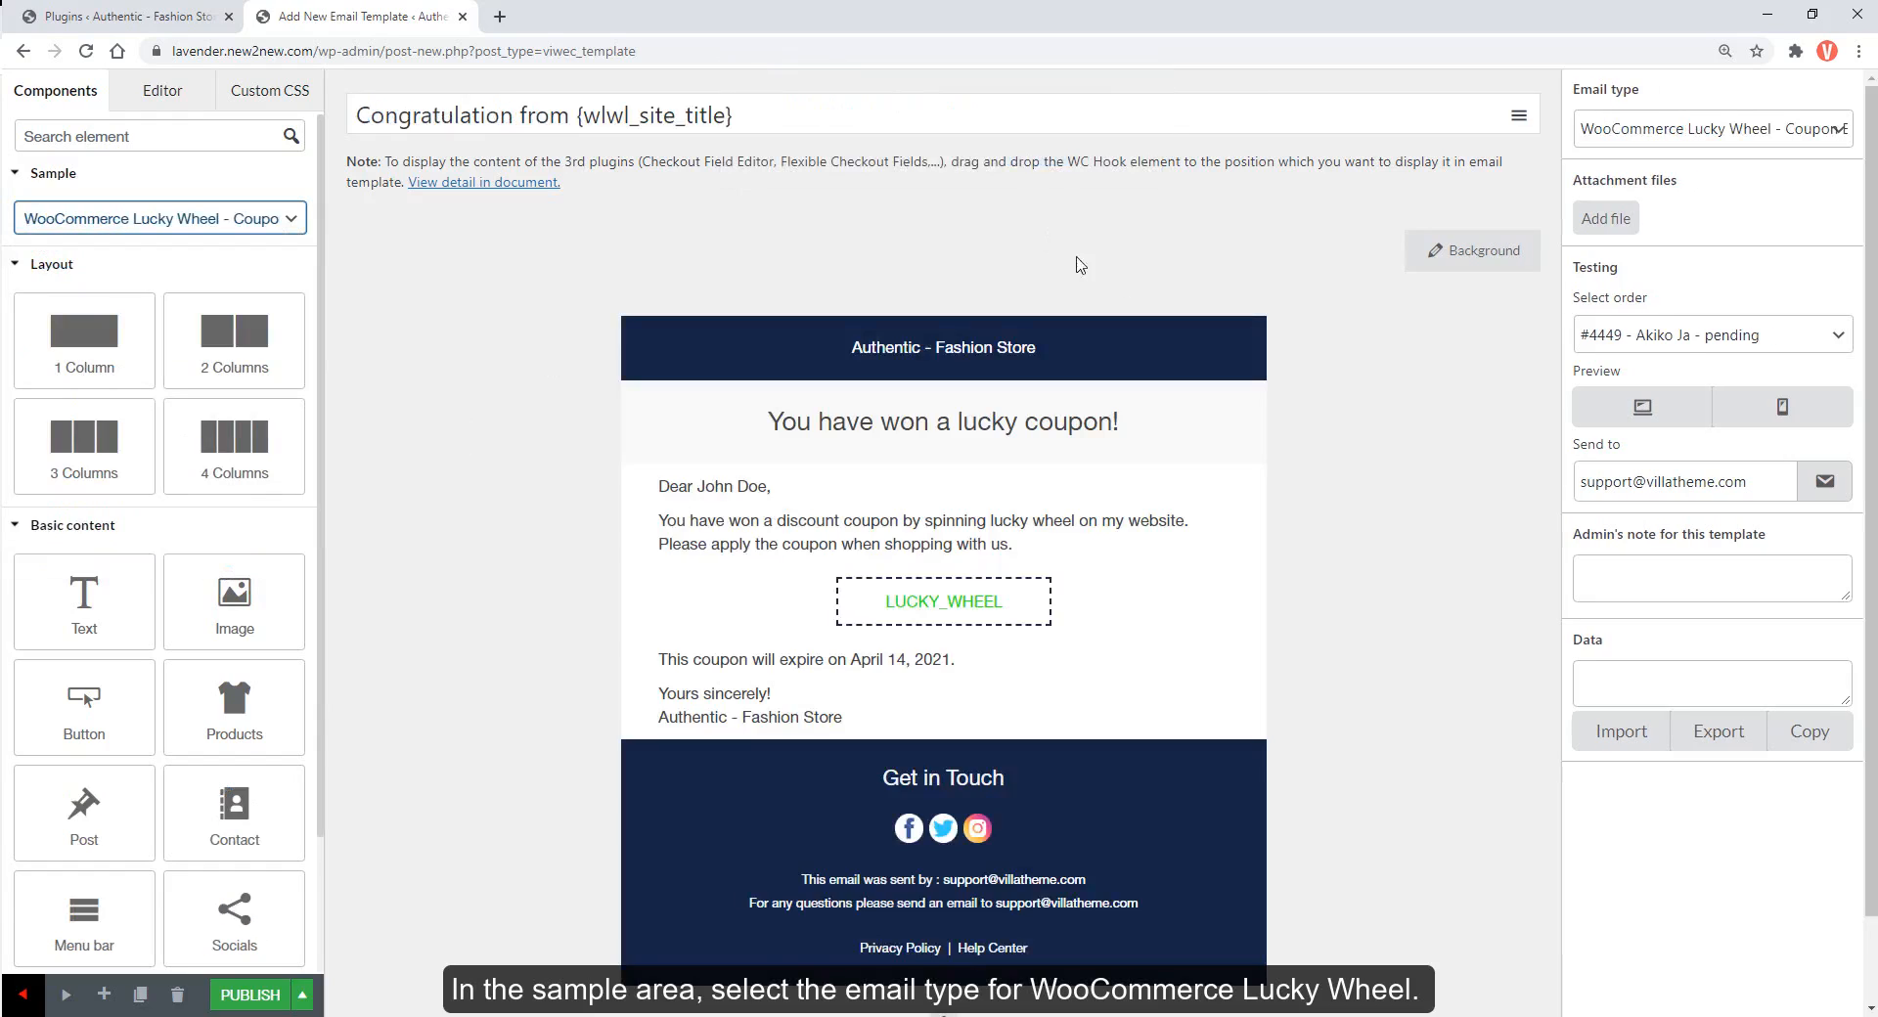
pyautogui.scroll(-1, 1870, 323)
pyautogui.moveTo(1870, 323); pyautogui.dragTo(1871, 286)
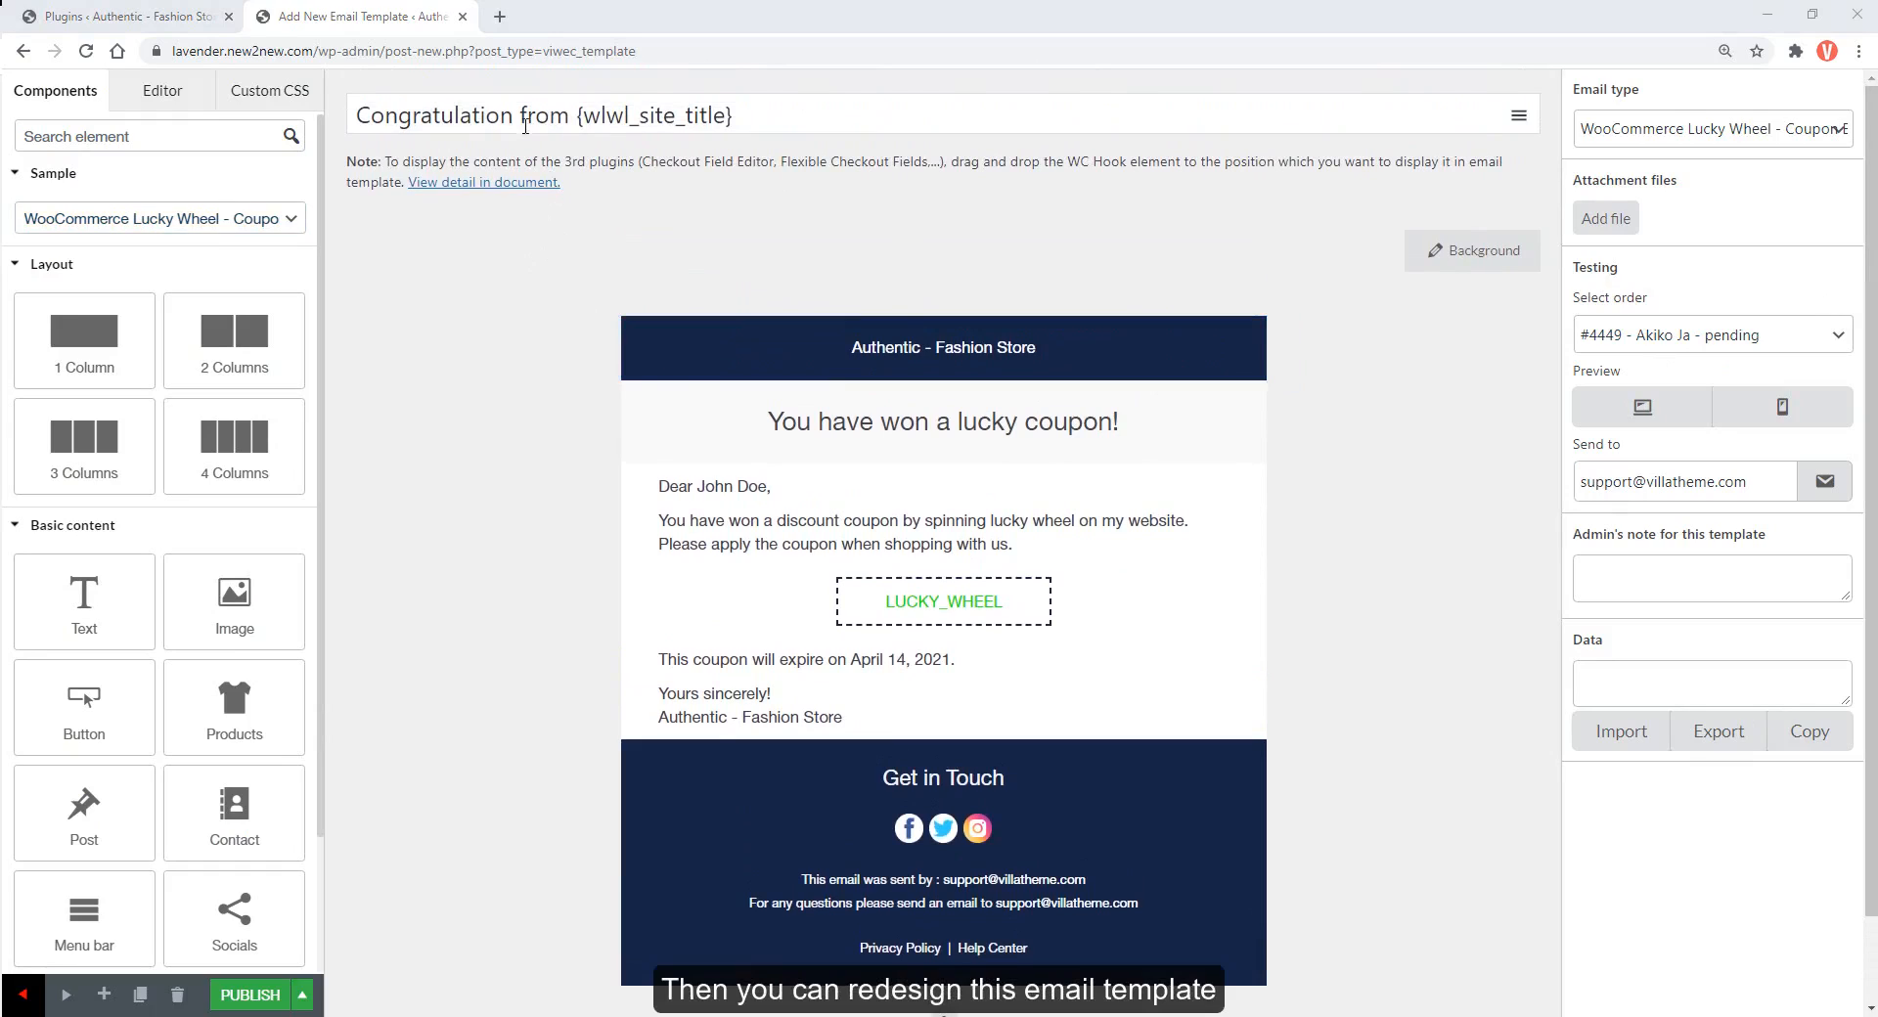
# Set the subject to 'Congratulation, You get a gift from {wlwl_site_title}' and heading to 'You have won a lucky Gift!'
pyautogui.click(520, 123)
pyautogui.write(', You')
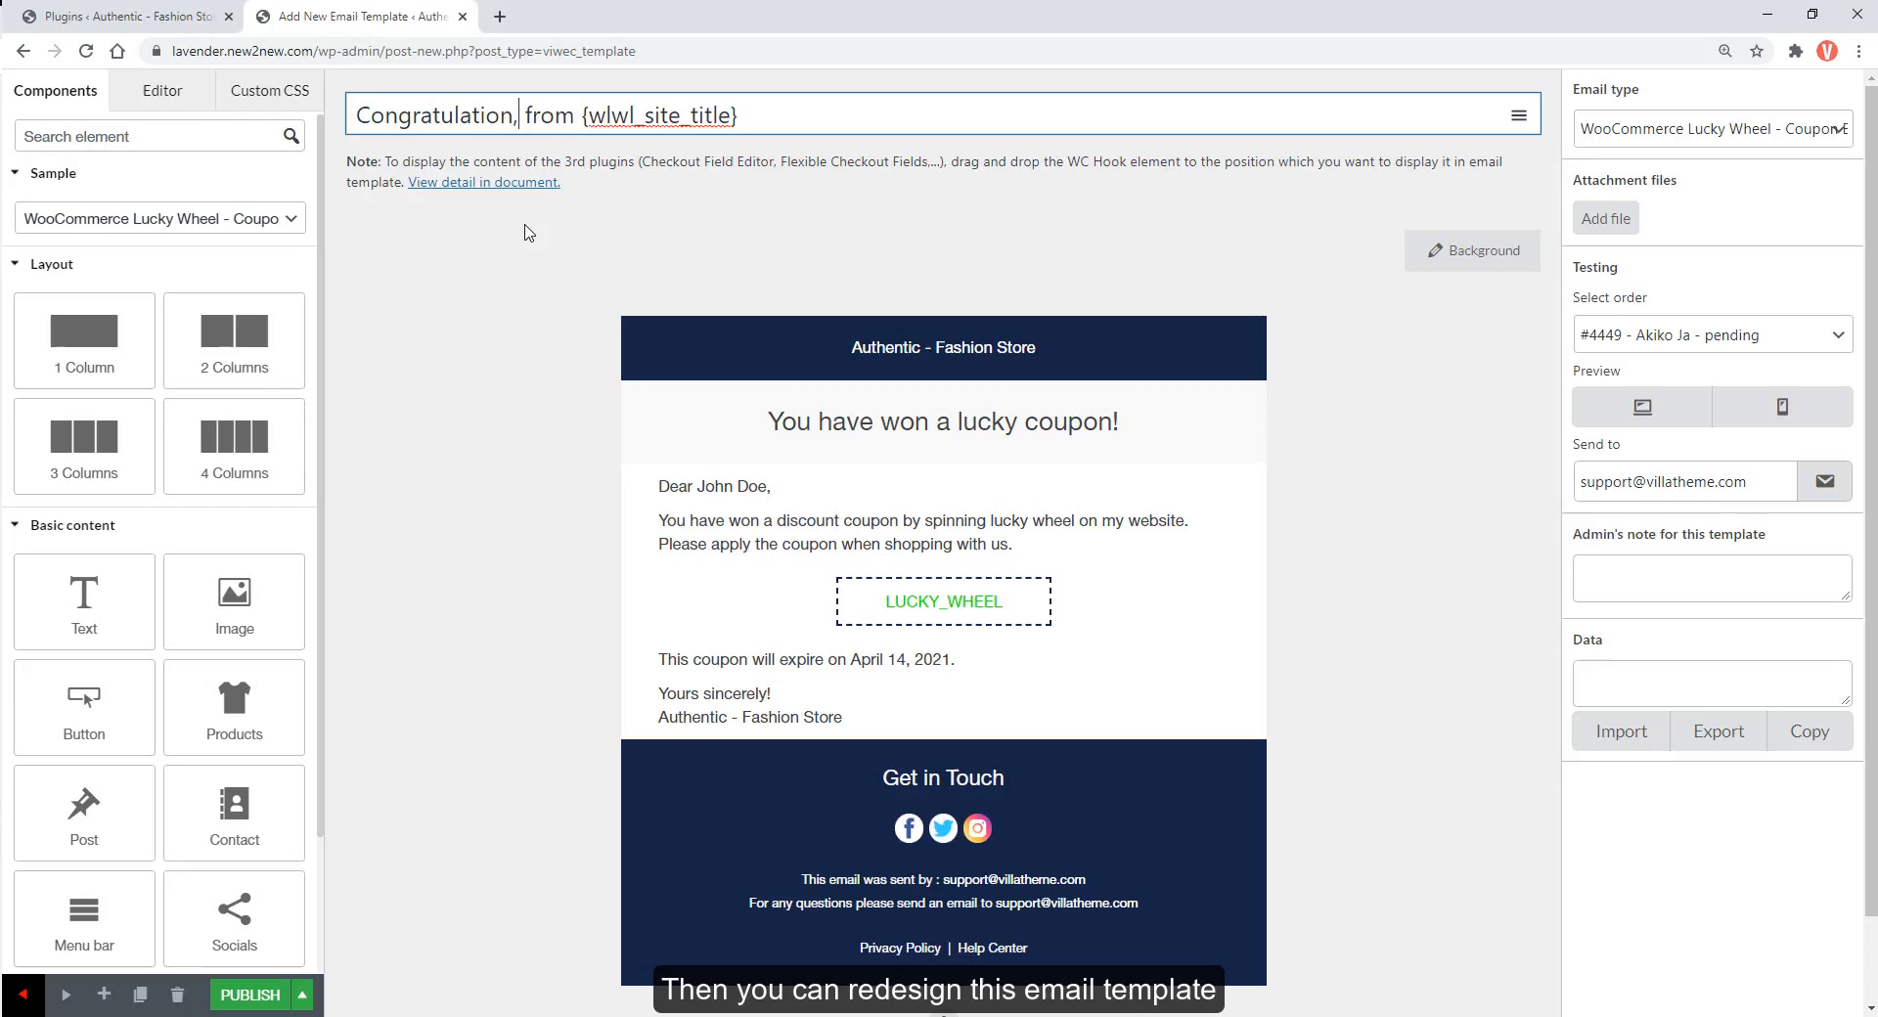
pyautogui.write(' get a ')
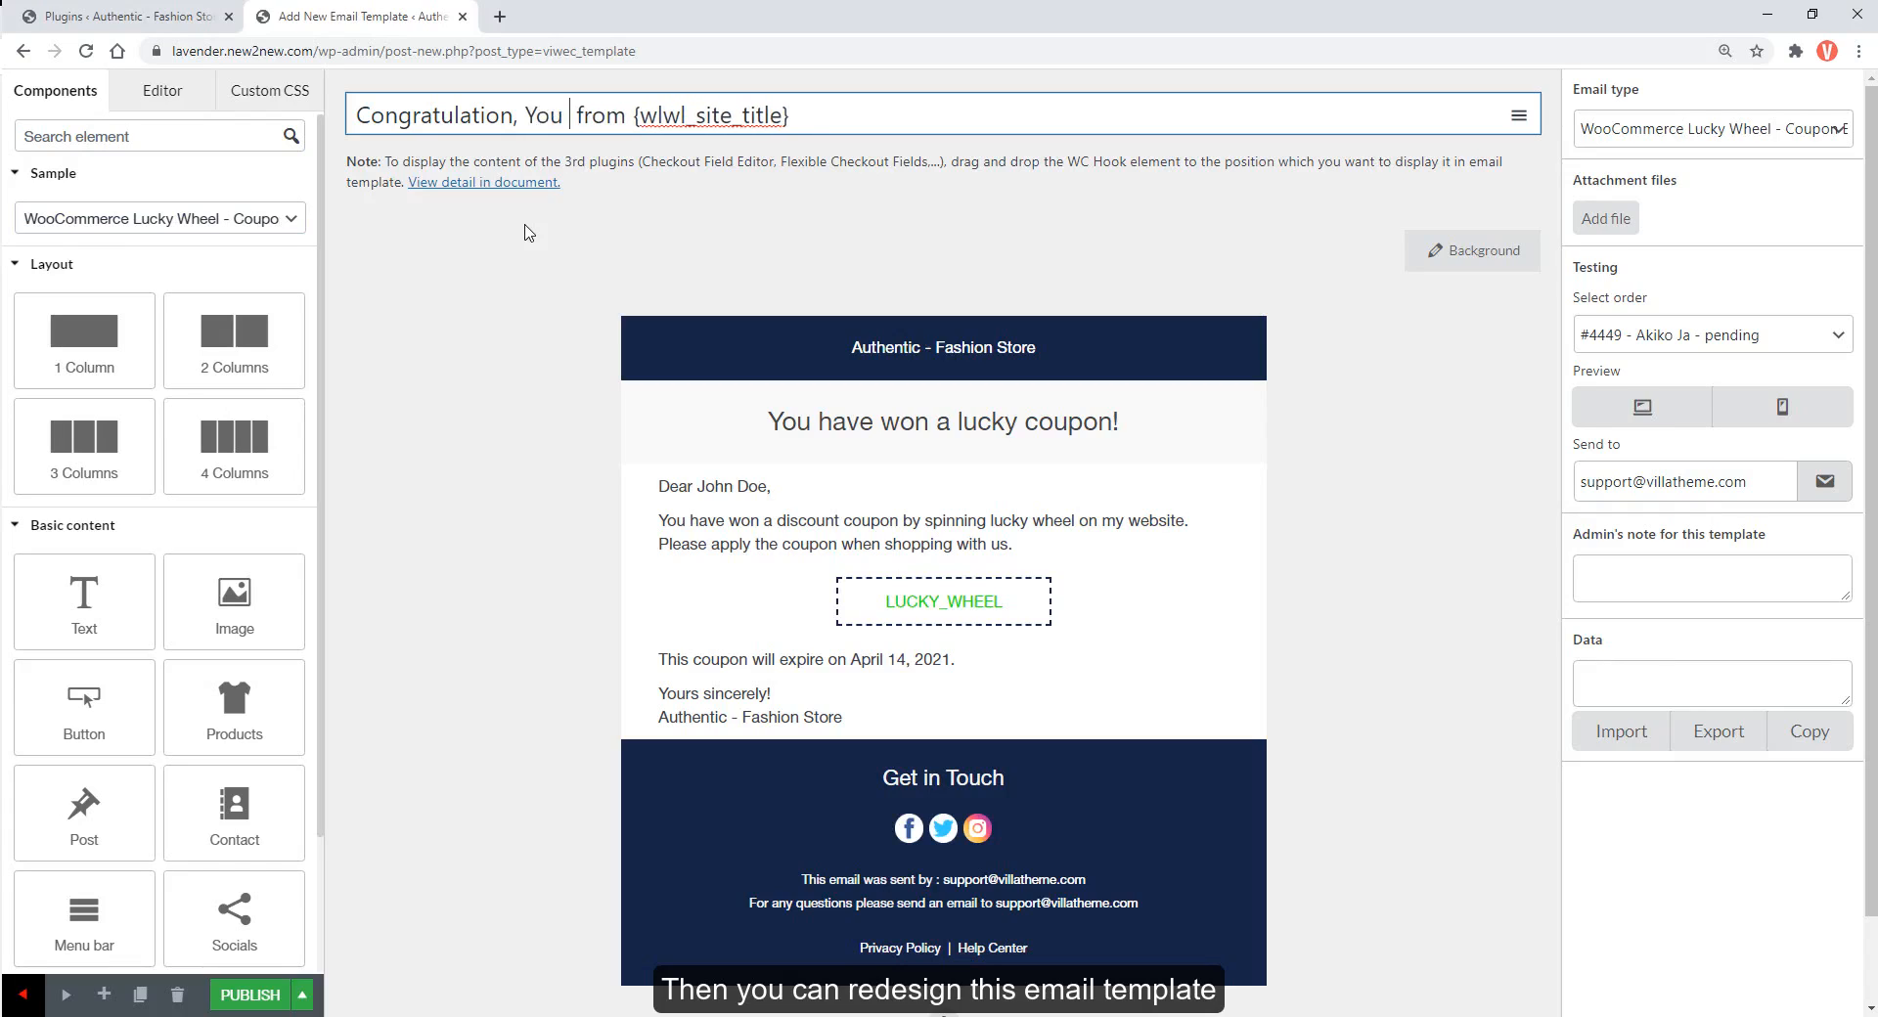
pyautogui.write('gift')
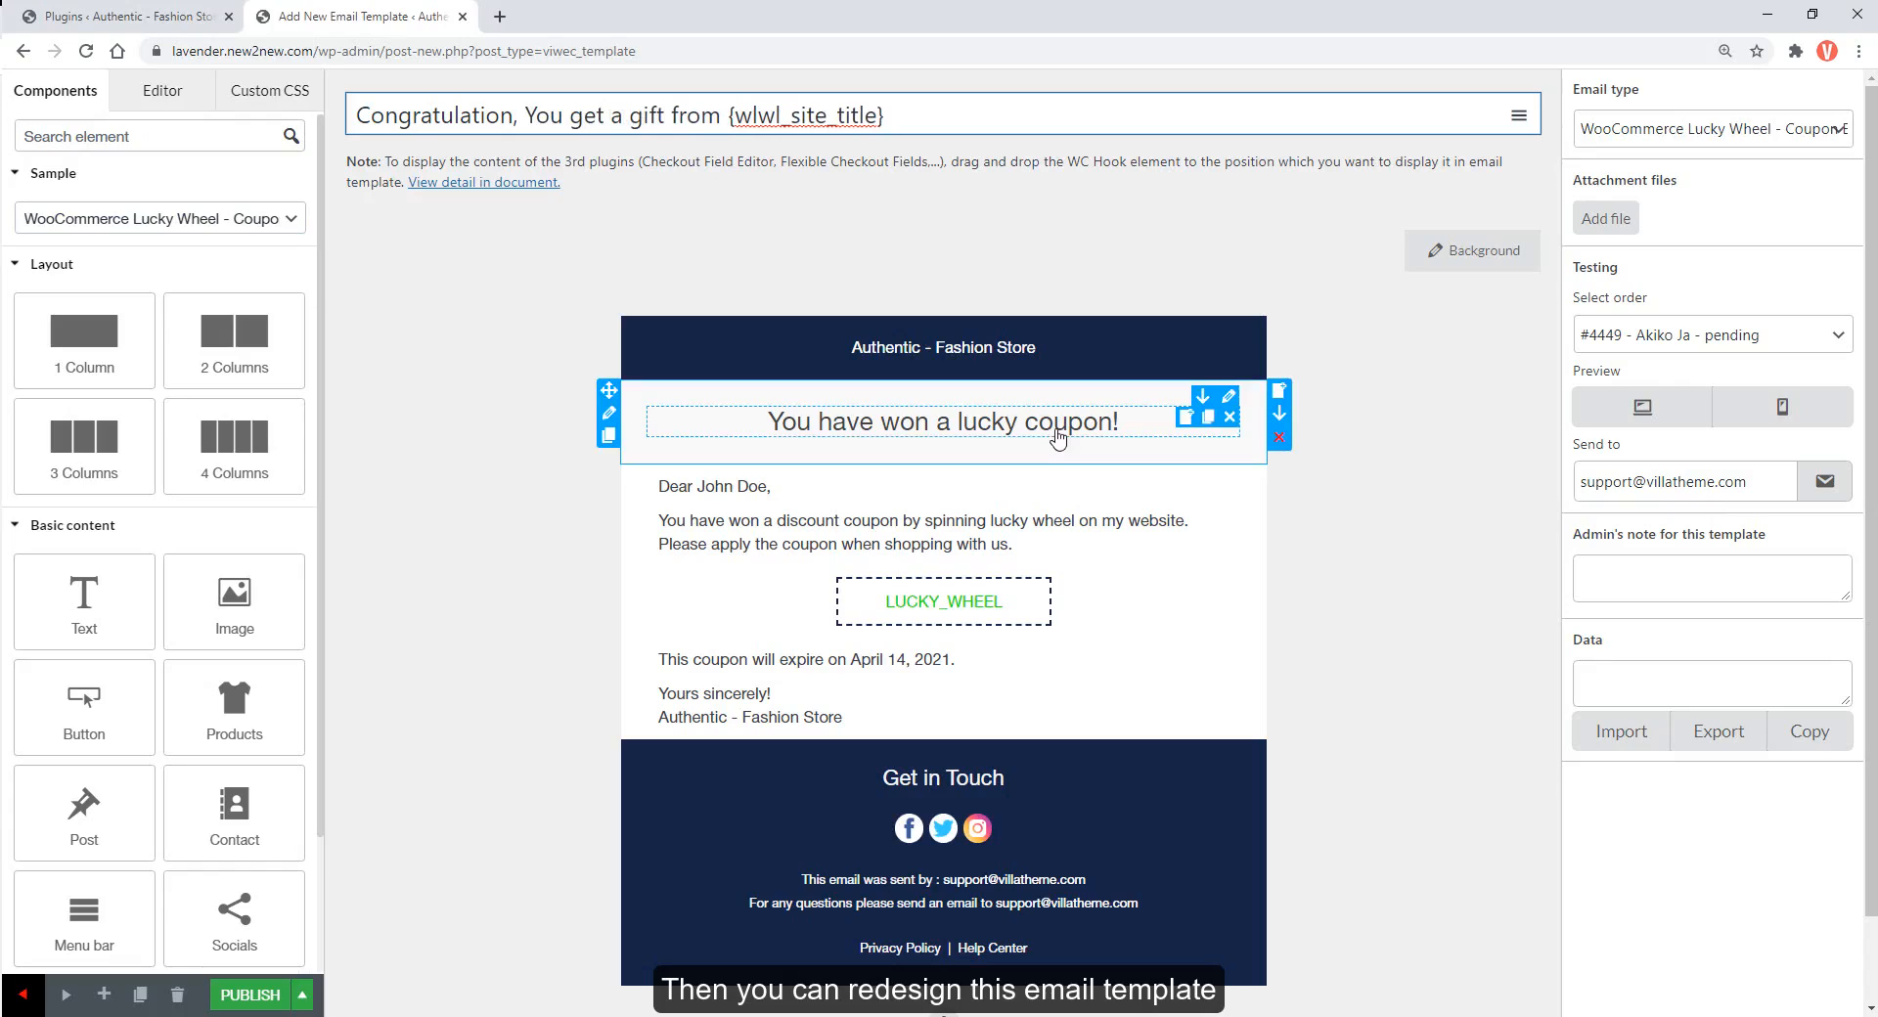
pyautogui.click(943, 422)
pyautogui.click(182, 452)
pyautogui.doubleClick(182, 452)
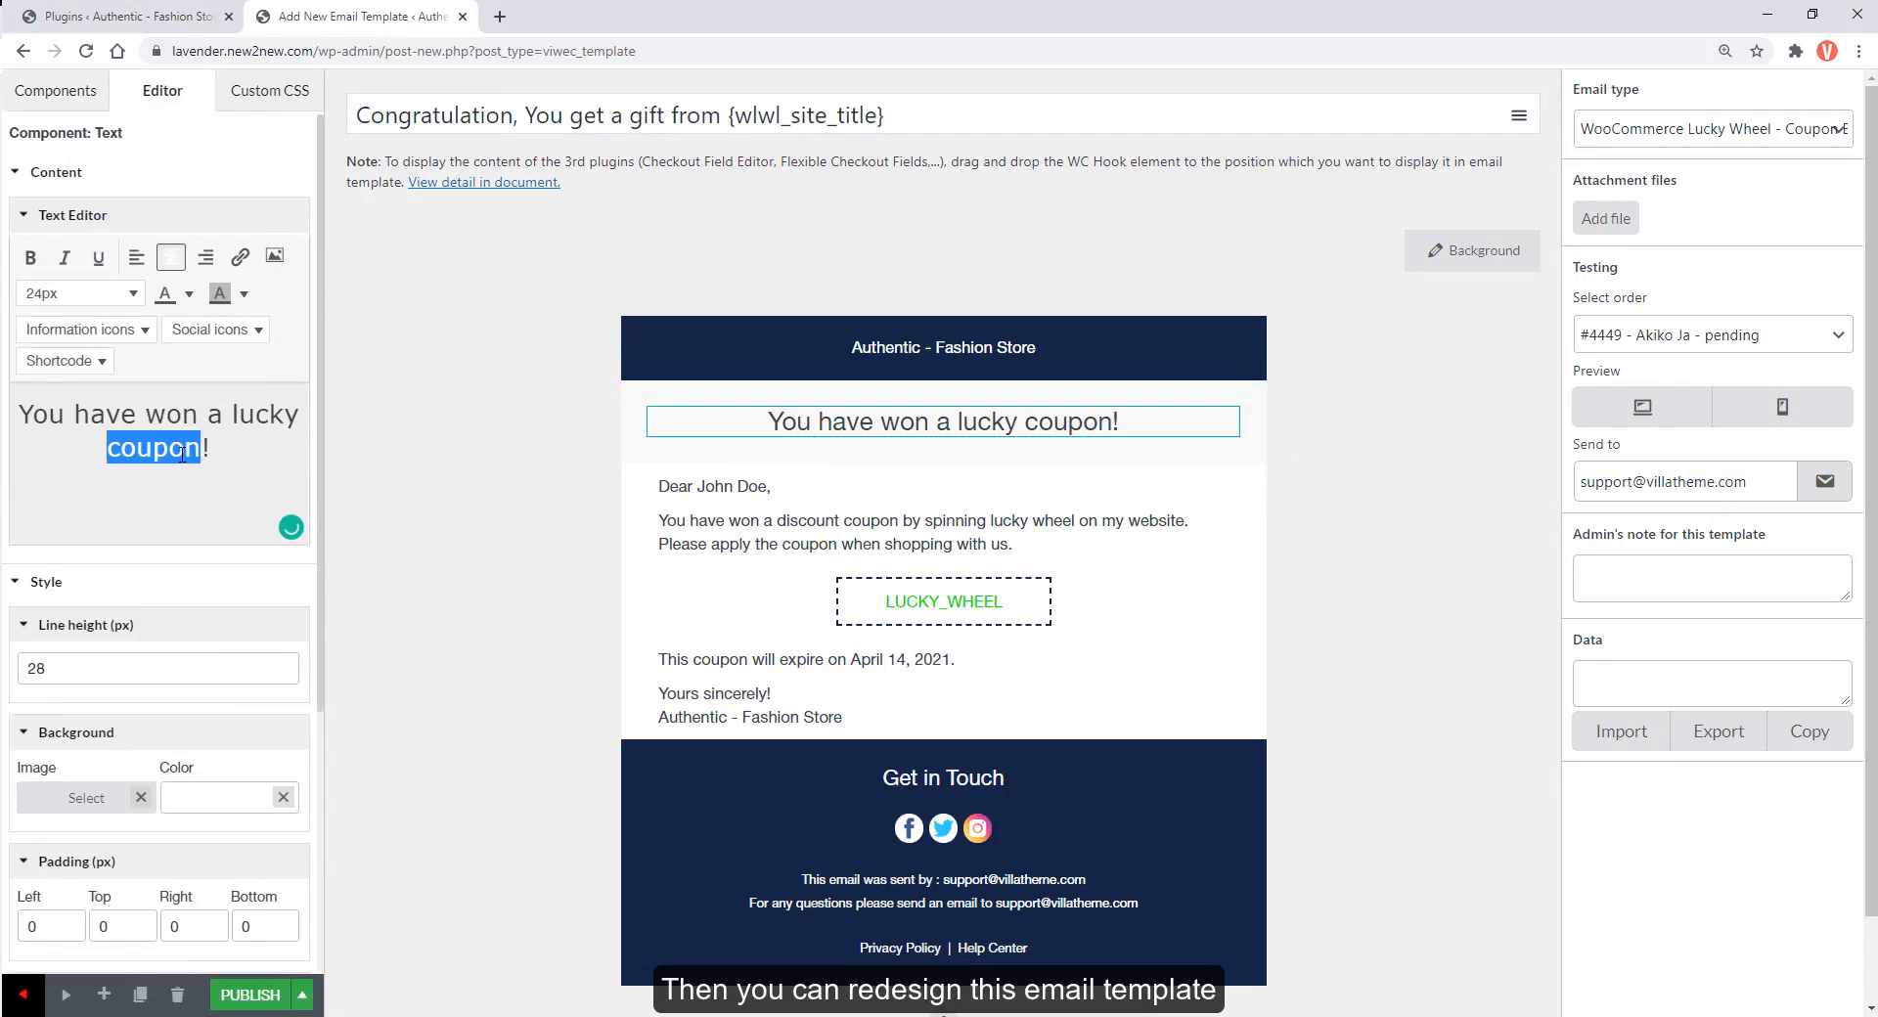
pyautogui.write('Gift')
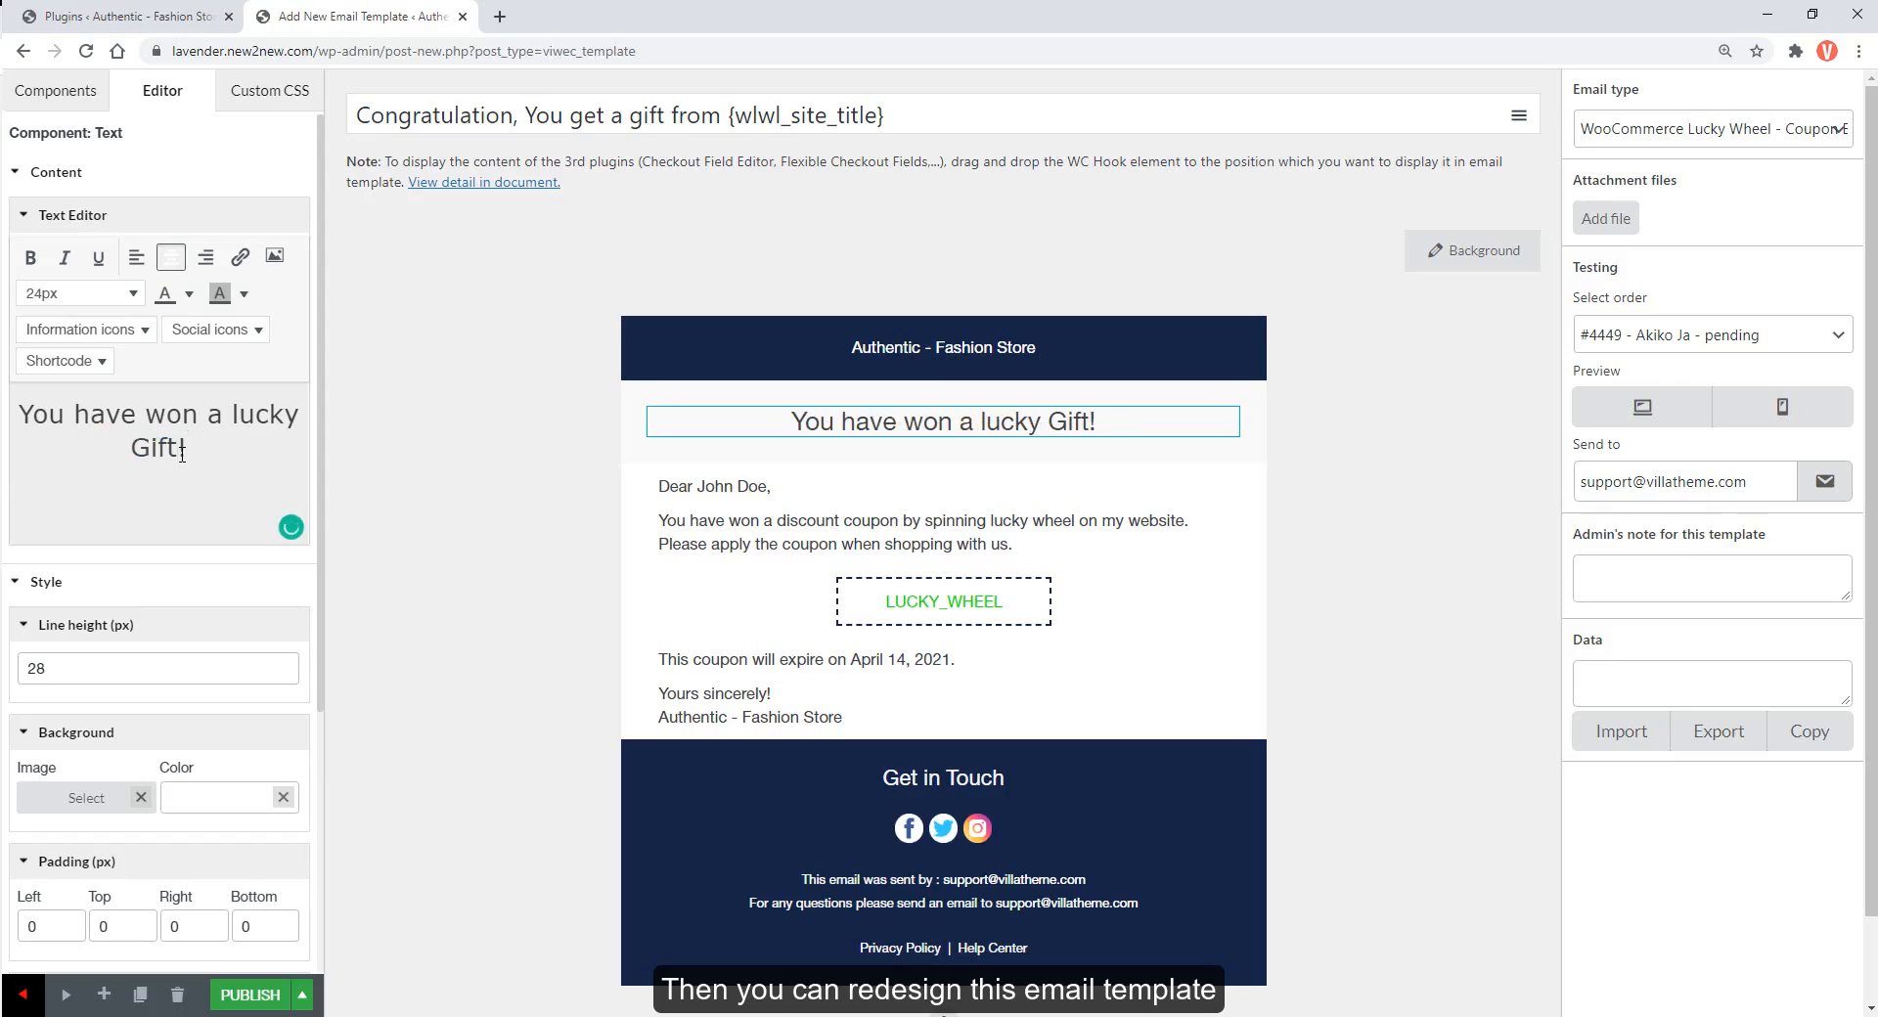
pyautogui.click(675, 488)
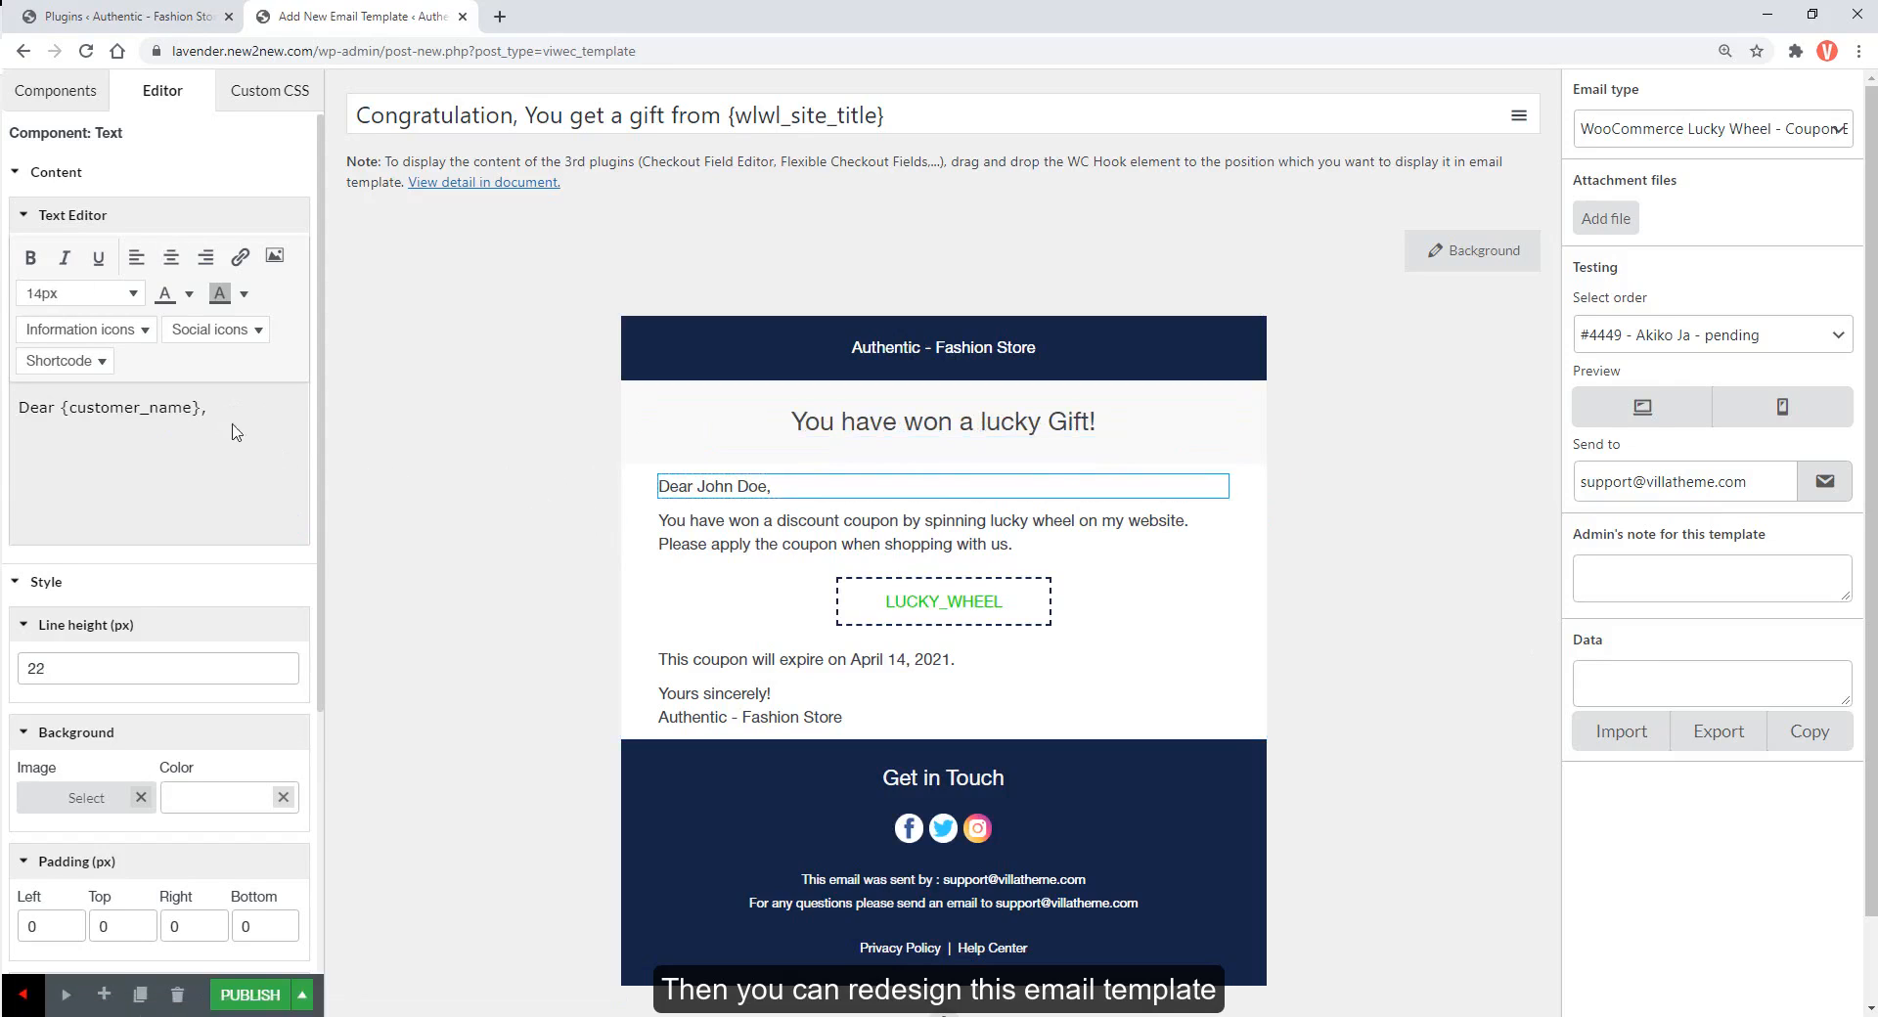
pyautogui.moveTo(202, 411); pyautogui.dragTo(64, 412)
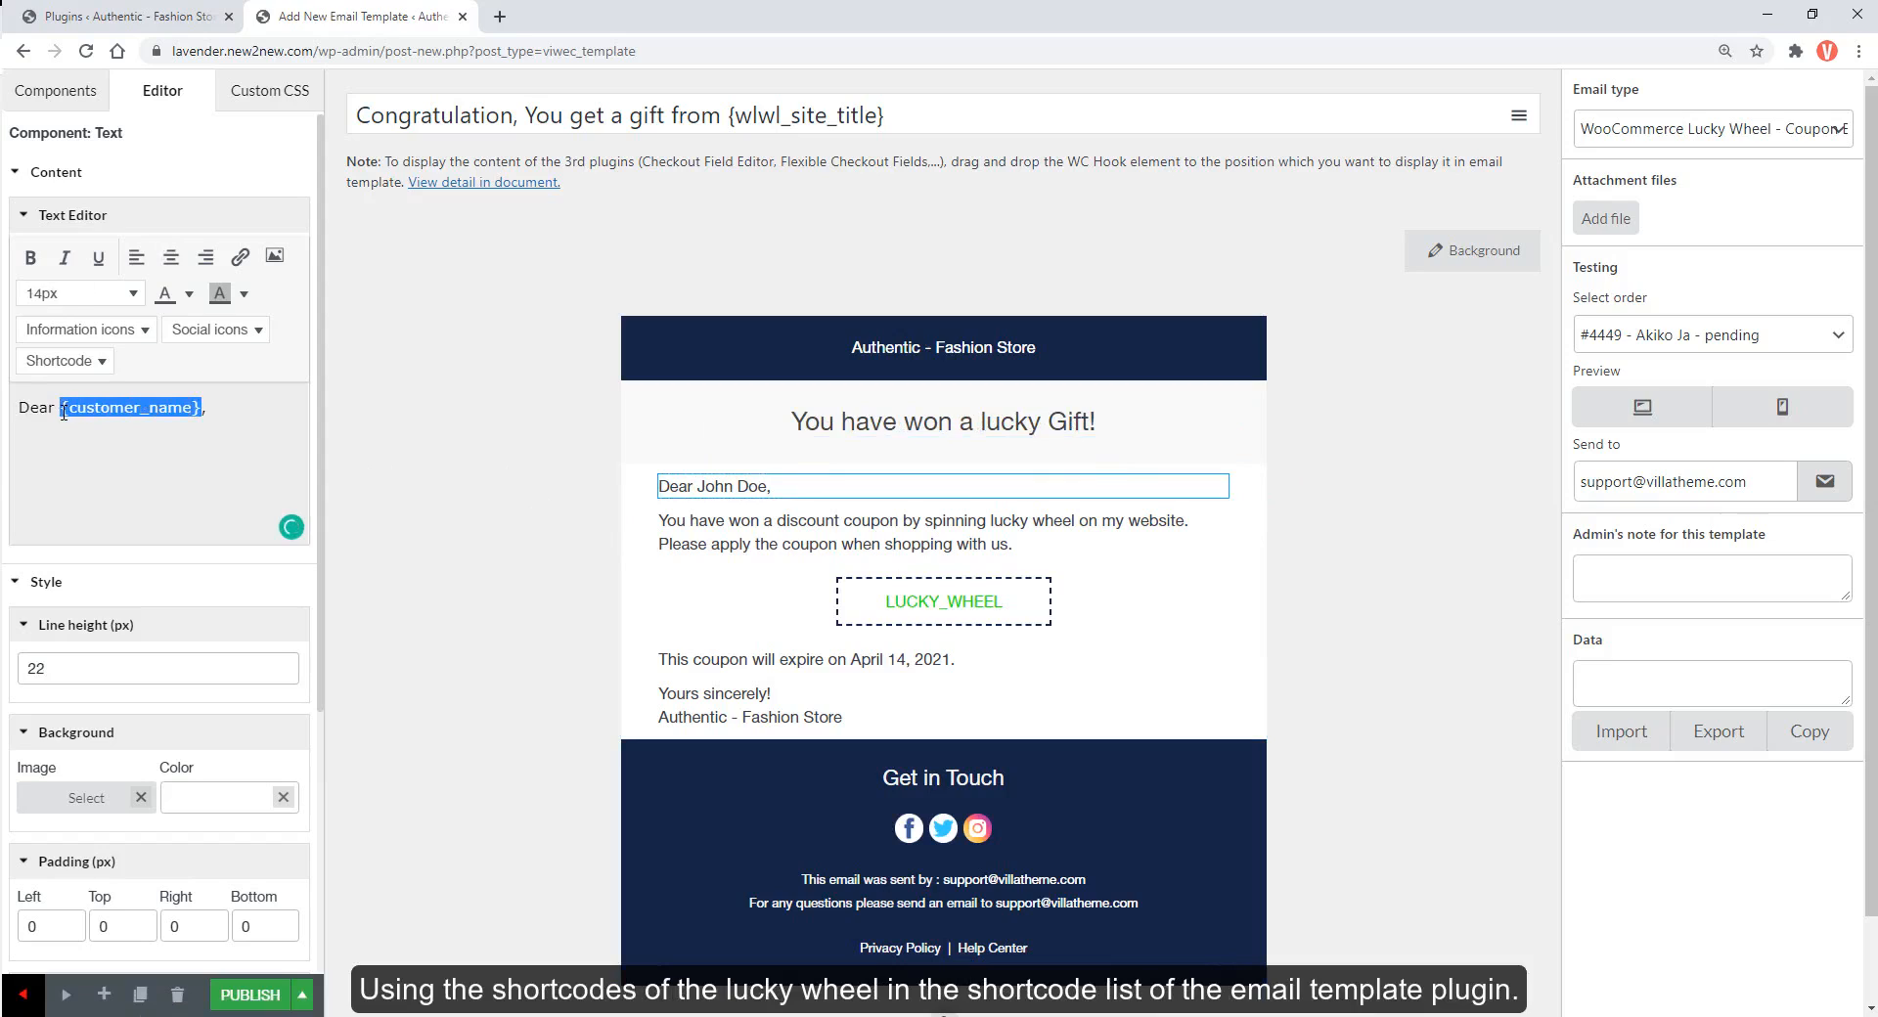
# Replace {customer_name} after 'Dear' with the {wlwl_customer_name} shortcode
pyautogui.press('BackSpace')
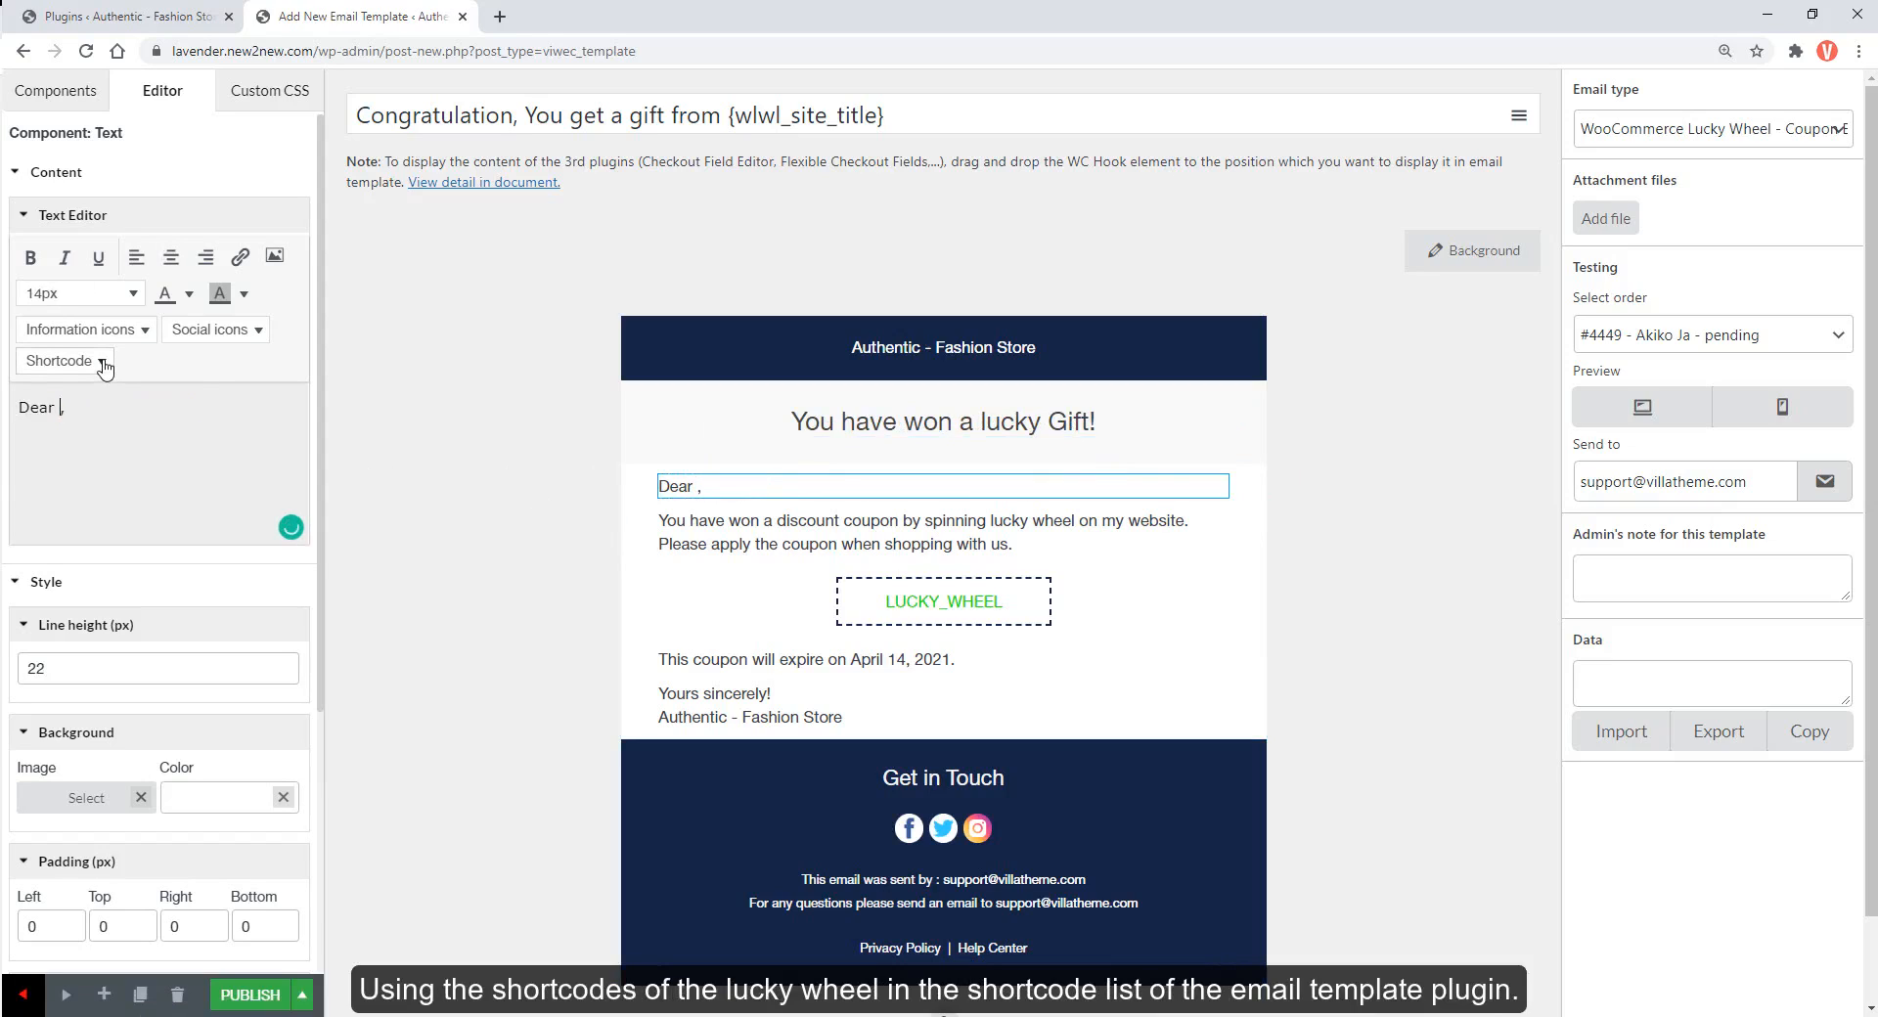
pyautogui.click(104, 362)
pyautogui.scroll(-5, 209, 655)
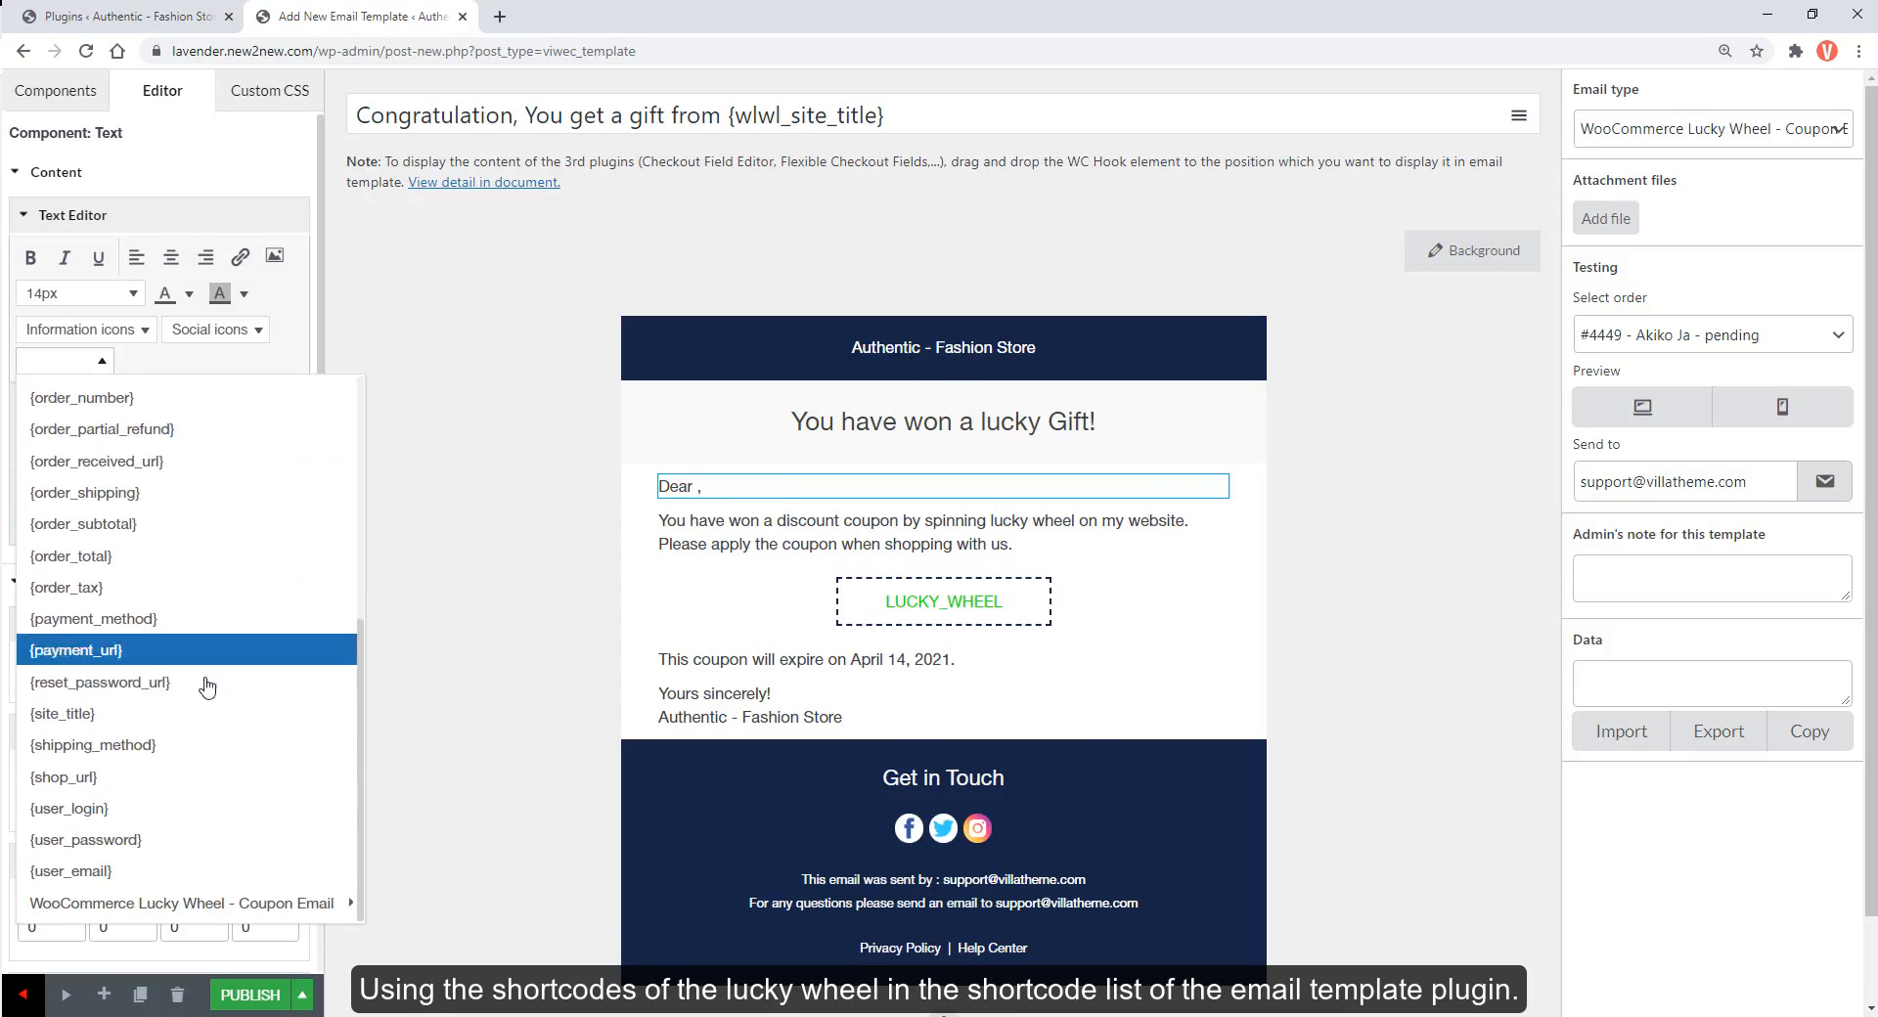
pyautogui.scroll(-1, 210, 685)
pyautogui.moveTo(264, 808)
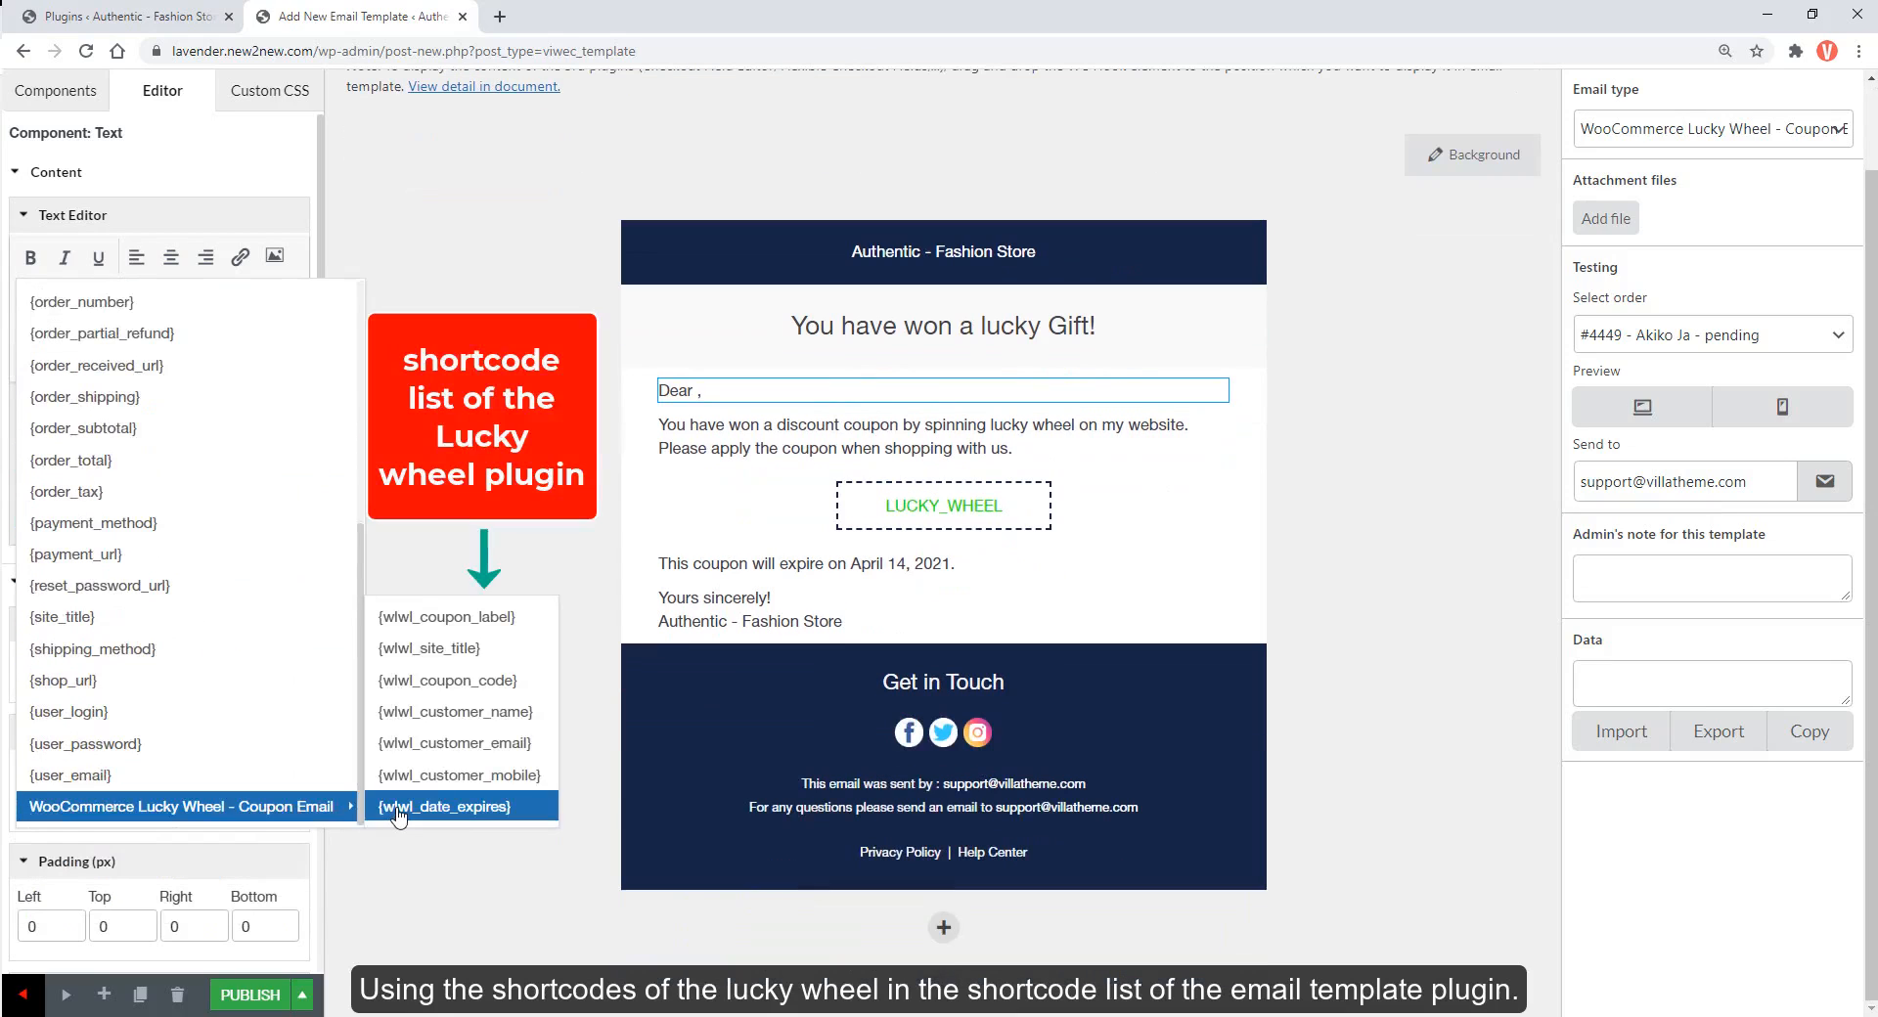
pyautogui.click(440, 713)
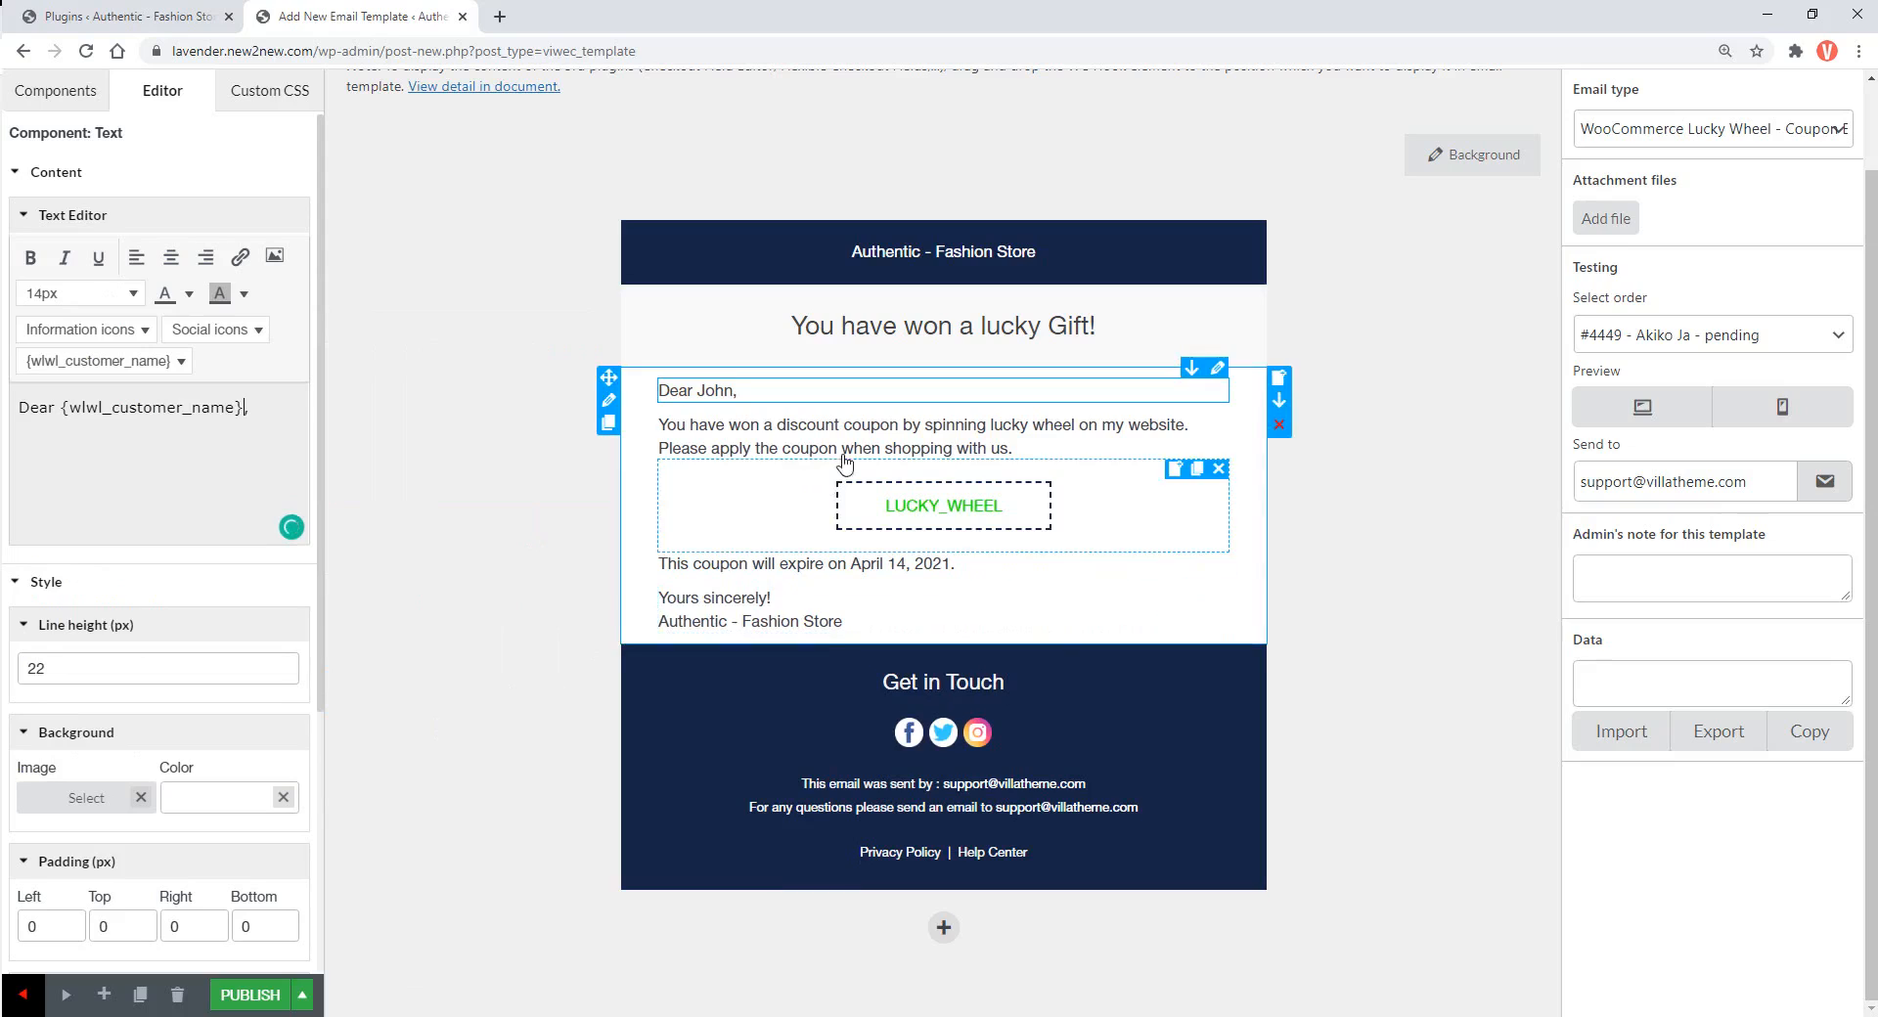
# Rewrite the second paragraph as 'You have won a gift by spinning the lucky wheel…'
pyautogui.click(793, 442)
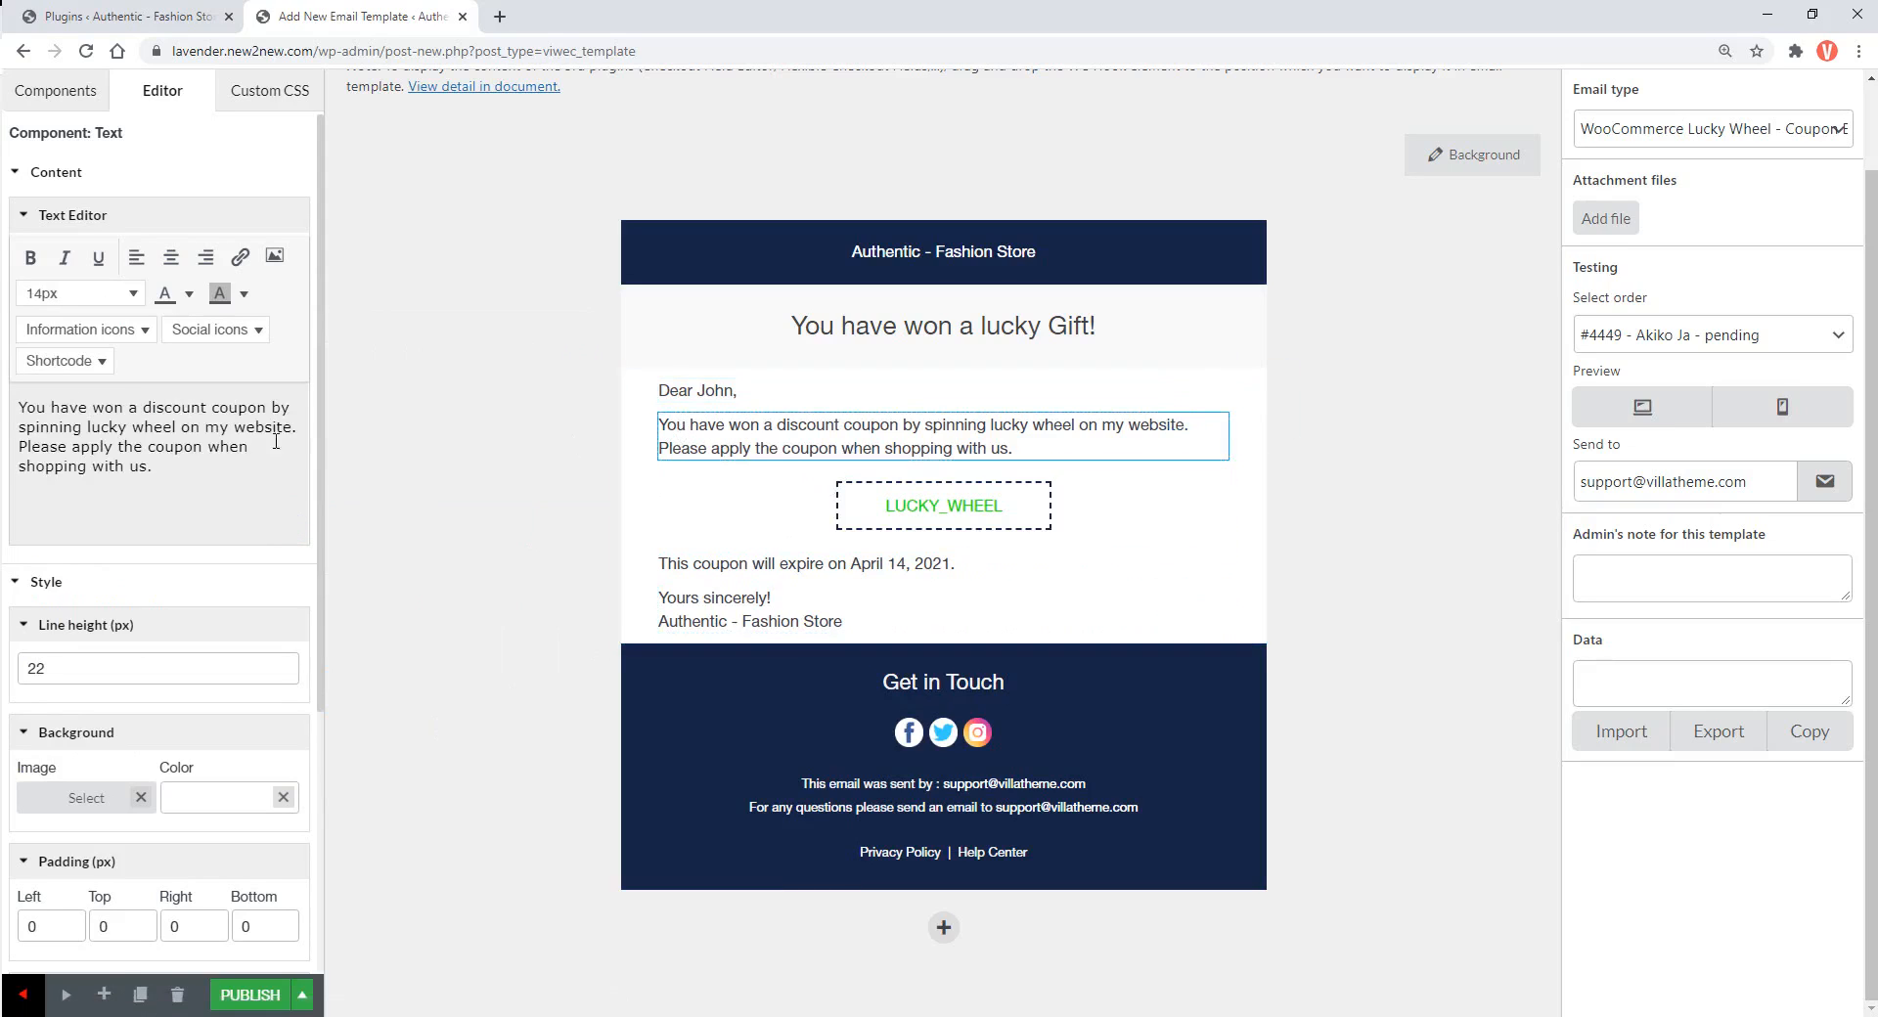
pyautogui.moveTo(162, 469); pyautogui.dragTo(14, 417)
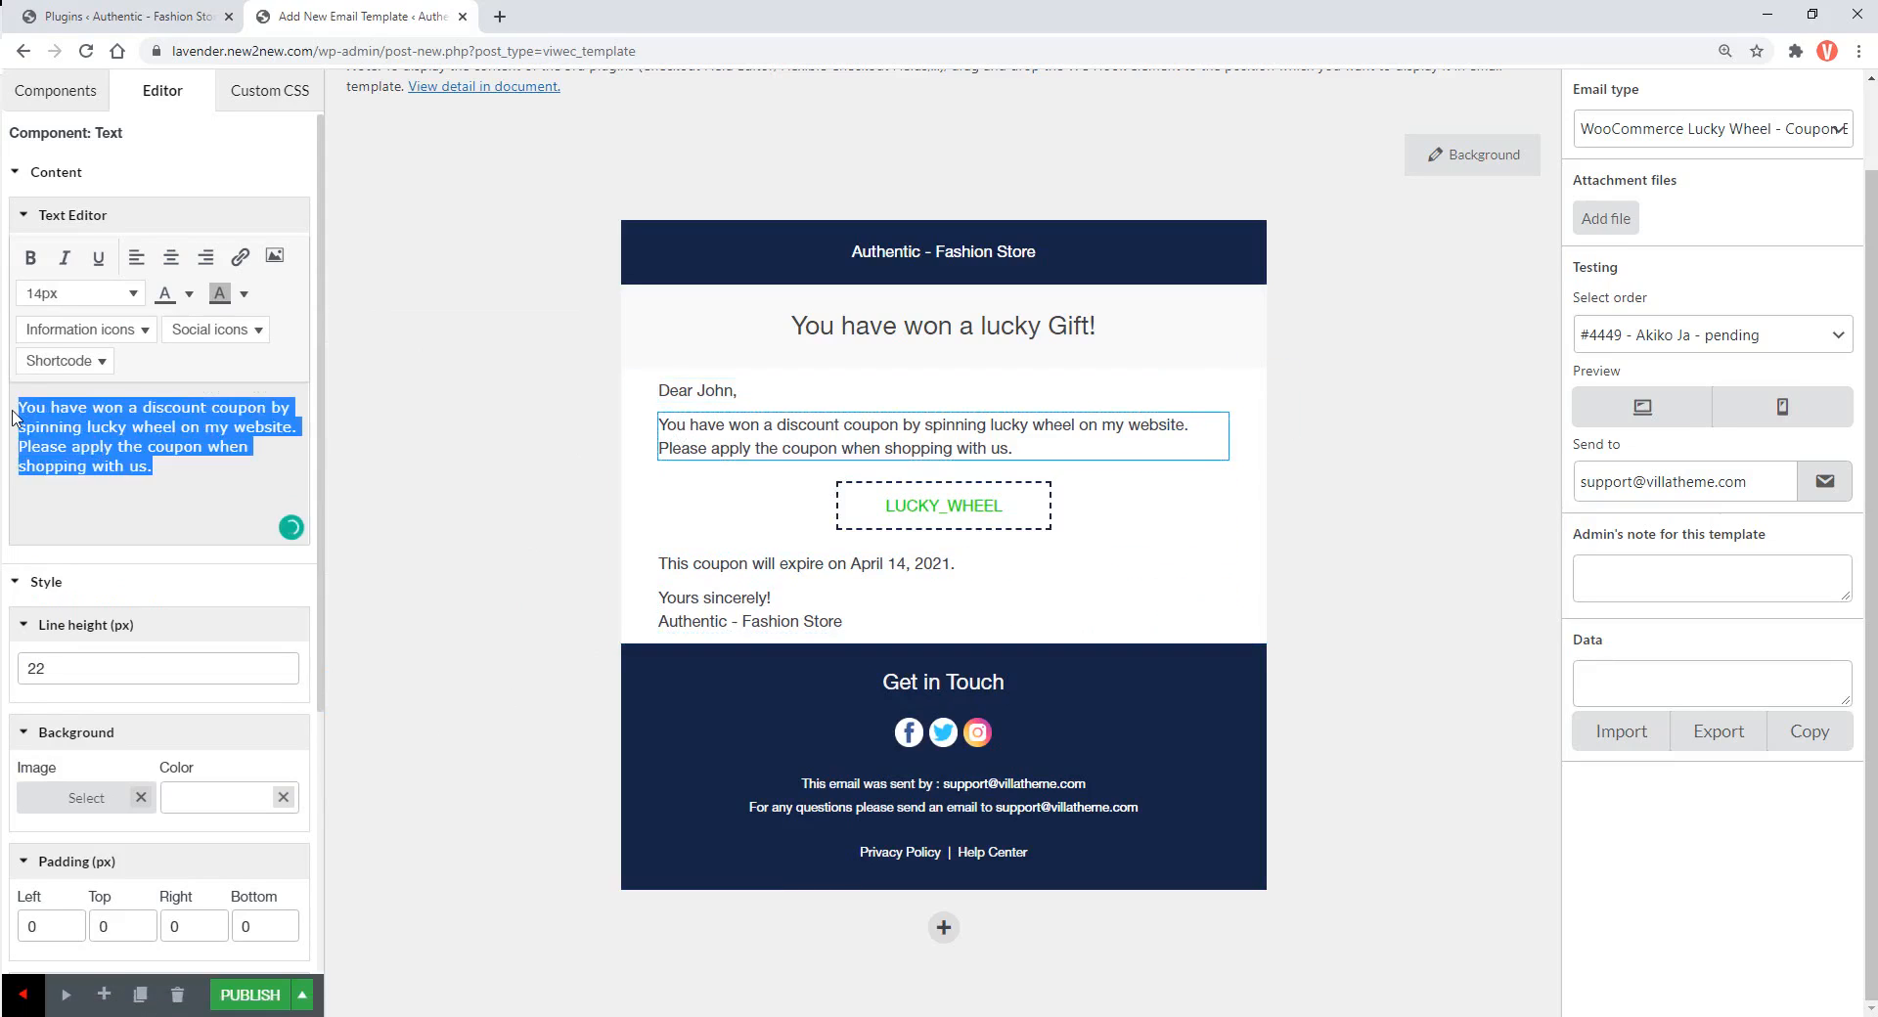
pyautogui.press('BackSpace')
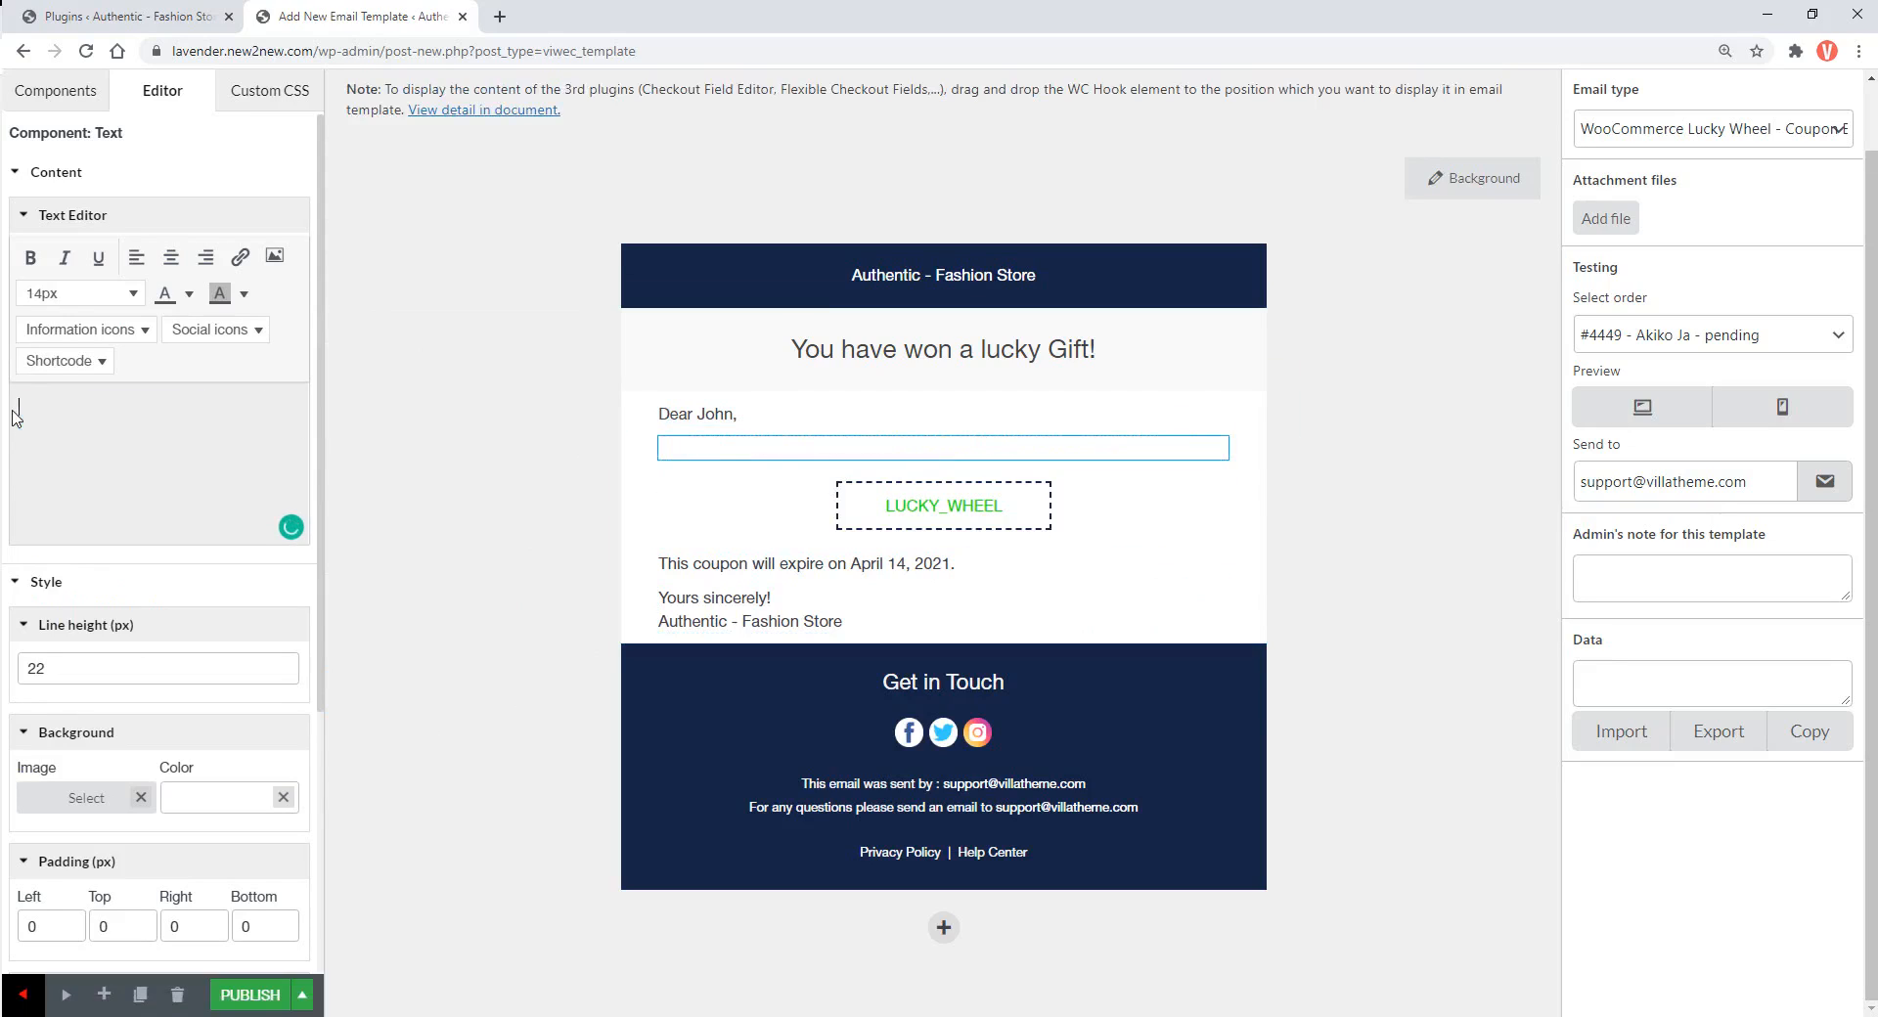
pyautogui.write('You')
pyautogui.write('have won a gift by spinning the lucky wheel on my website. Please show the lucky wheel email when shopping with us.')
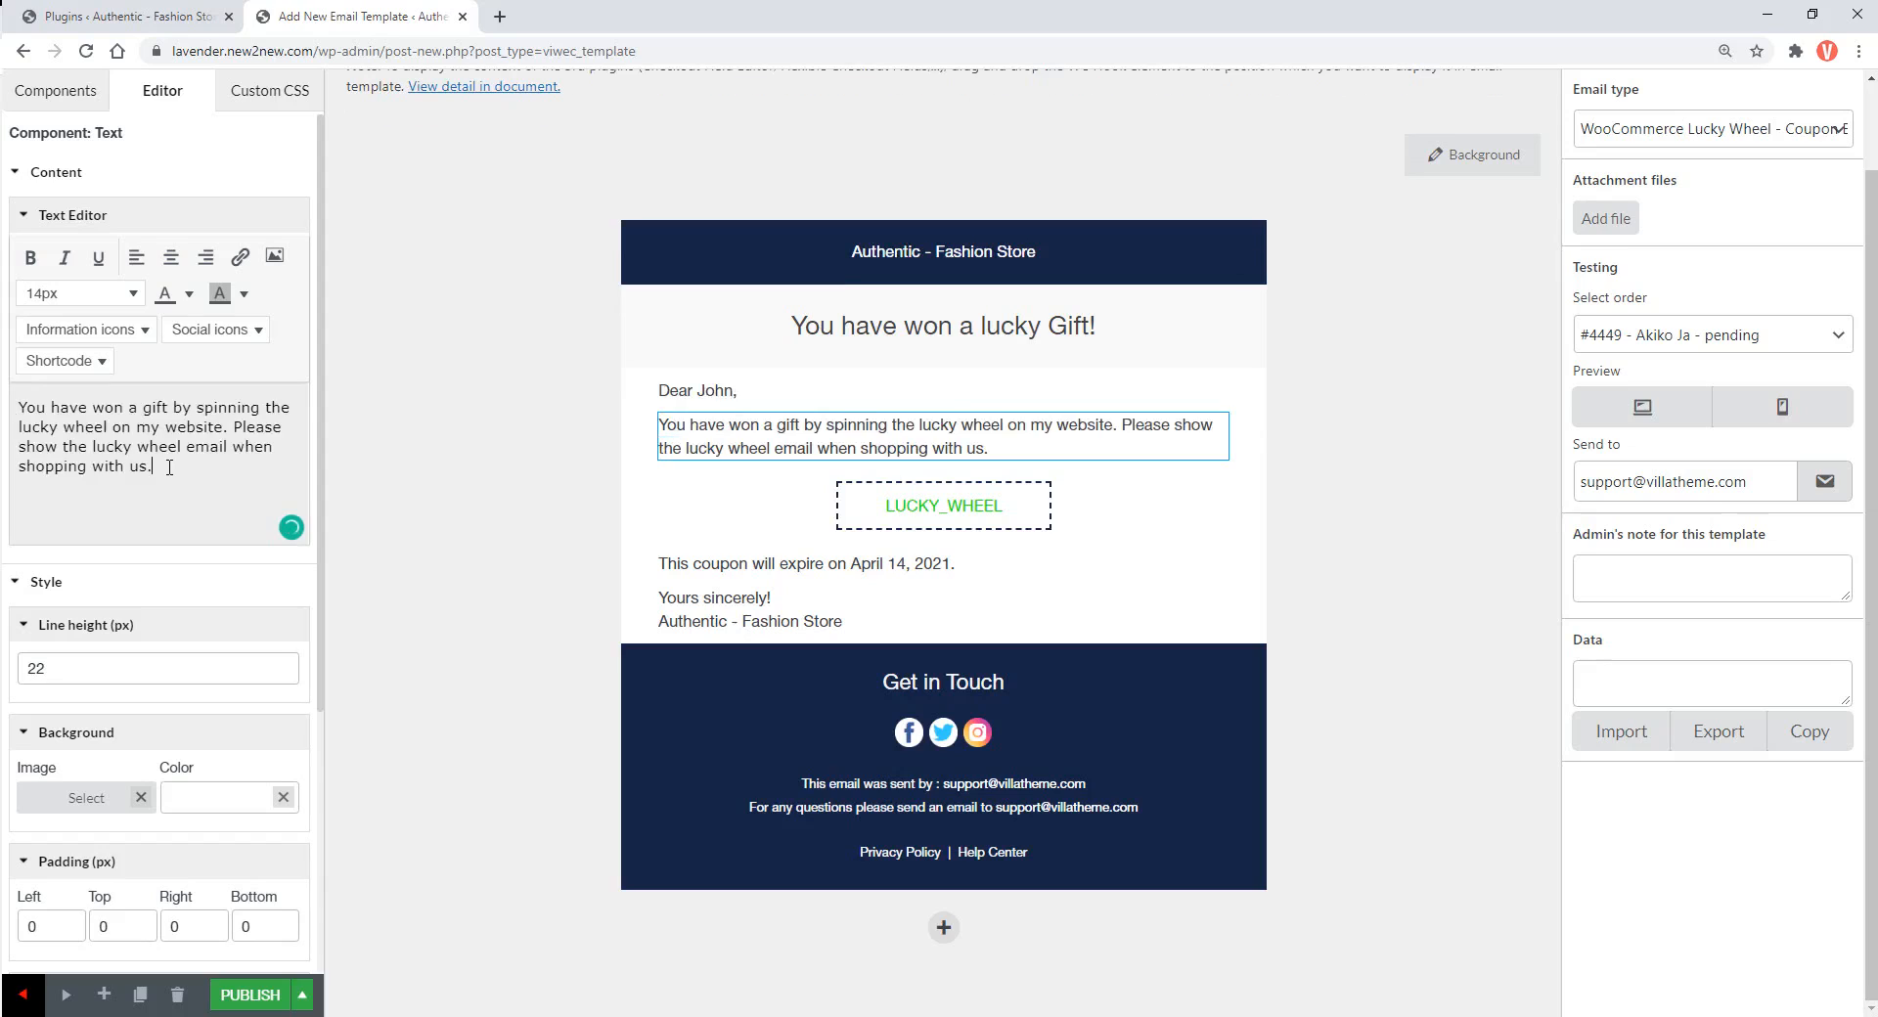
# Reword the coupon expiry line to say a month after purchase
pyautogui.click(714, 568)
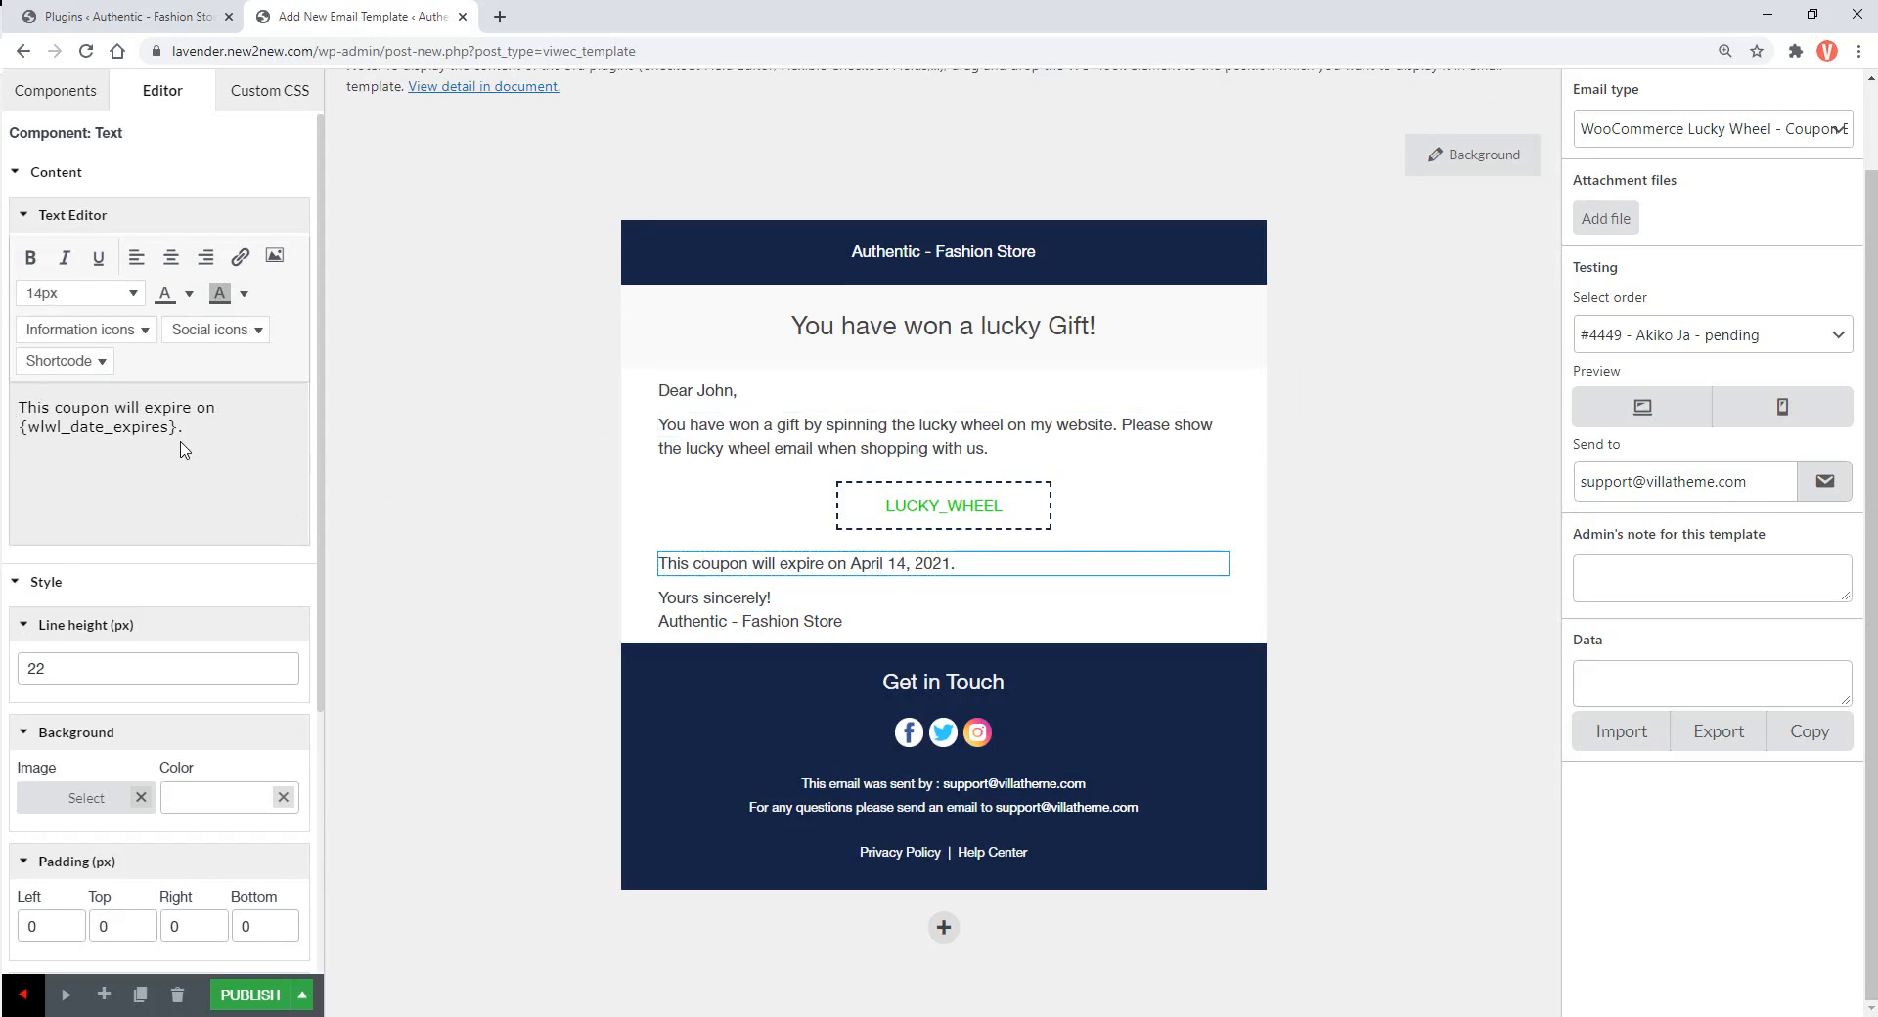
pyautogui.moveTo(177, 430); pyautogui.dragTo(137, 409)
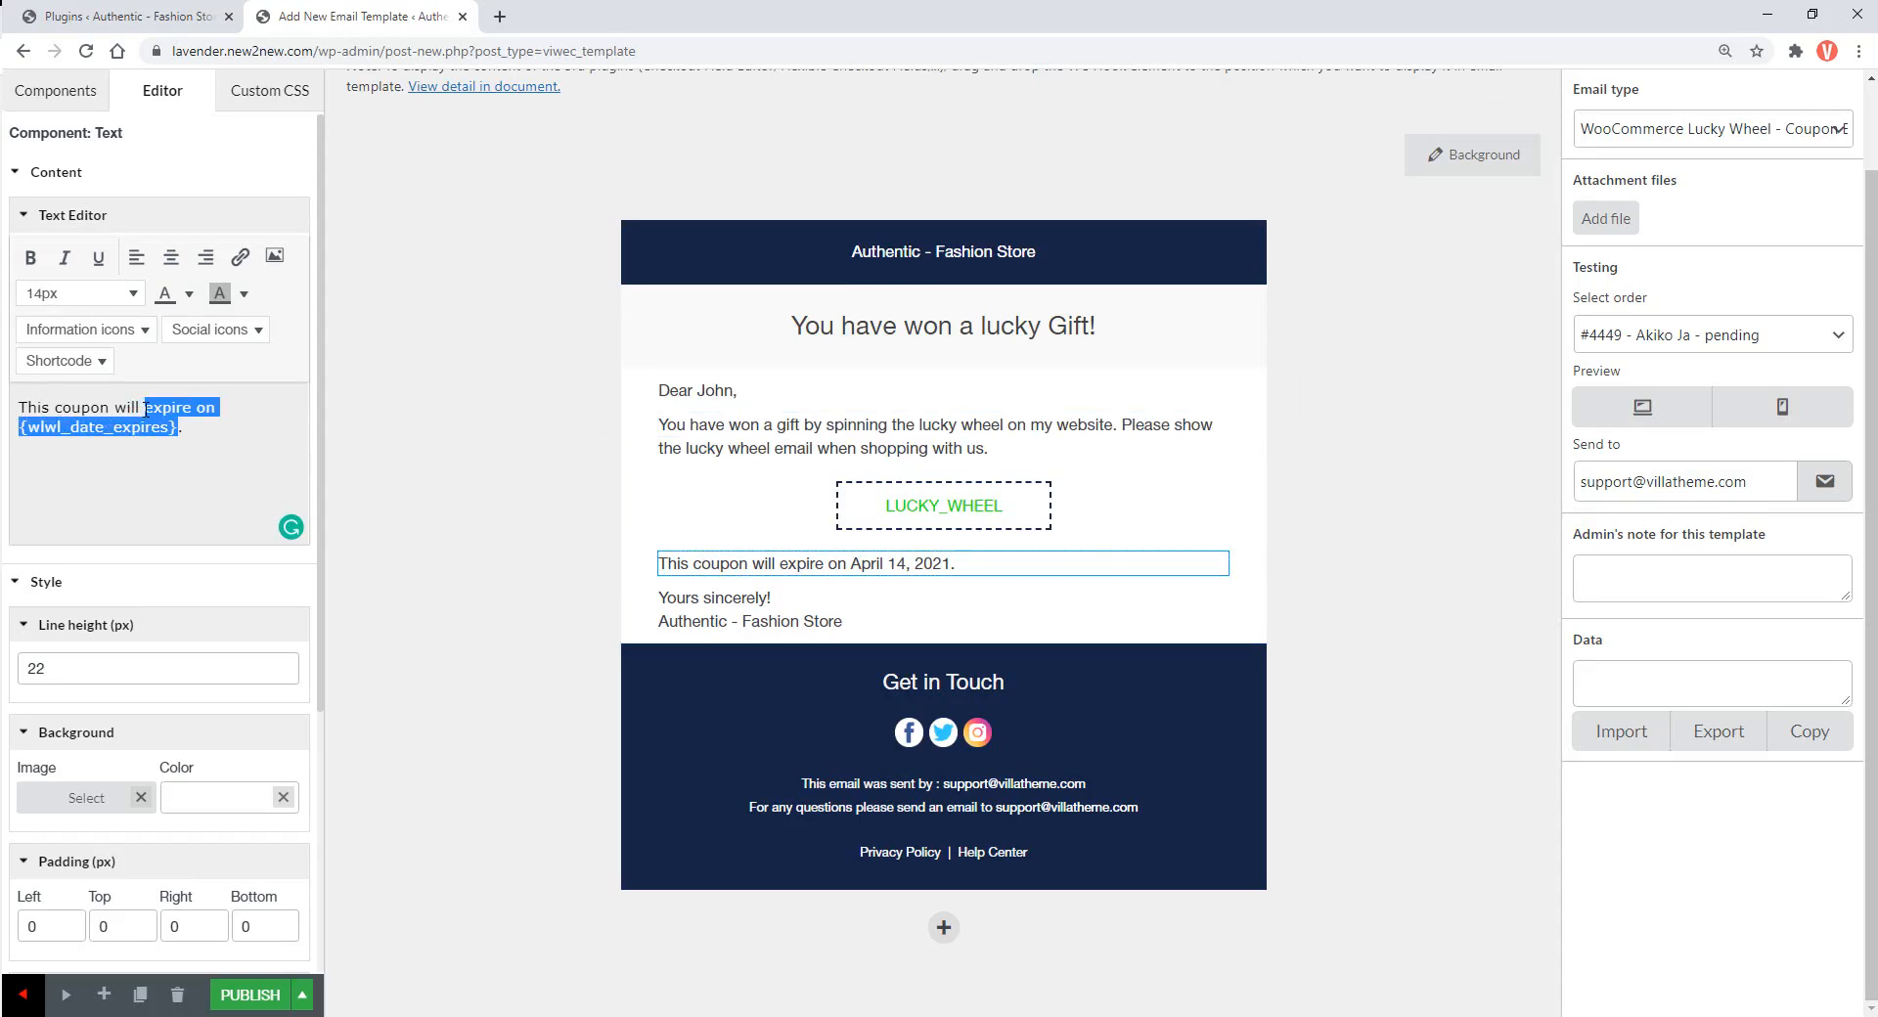
pyautogui.hotkey('ctrl', 'a')
pyautogui.write('This gift will expire a month after you purchased our product.')
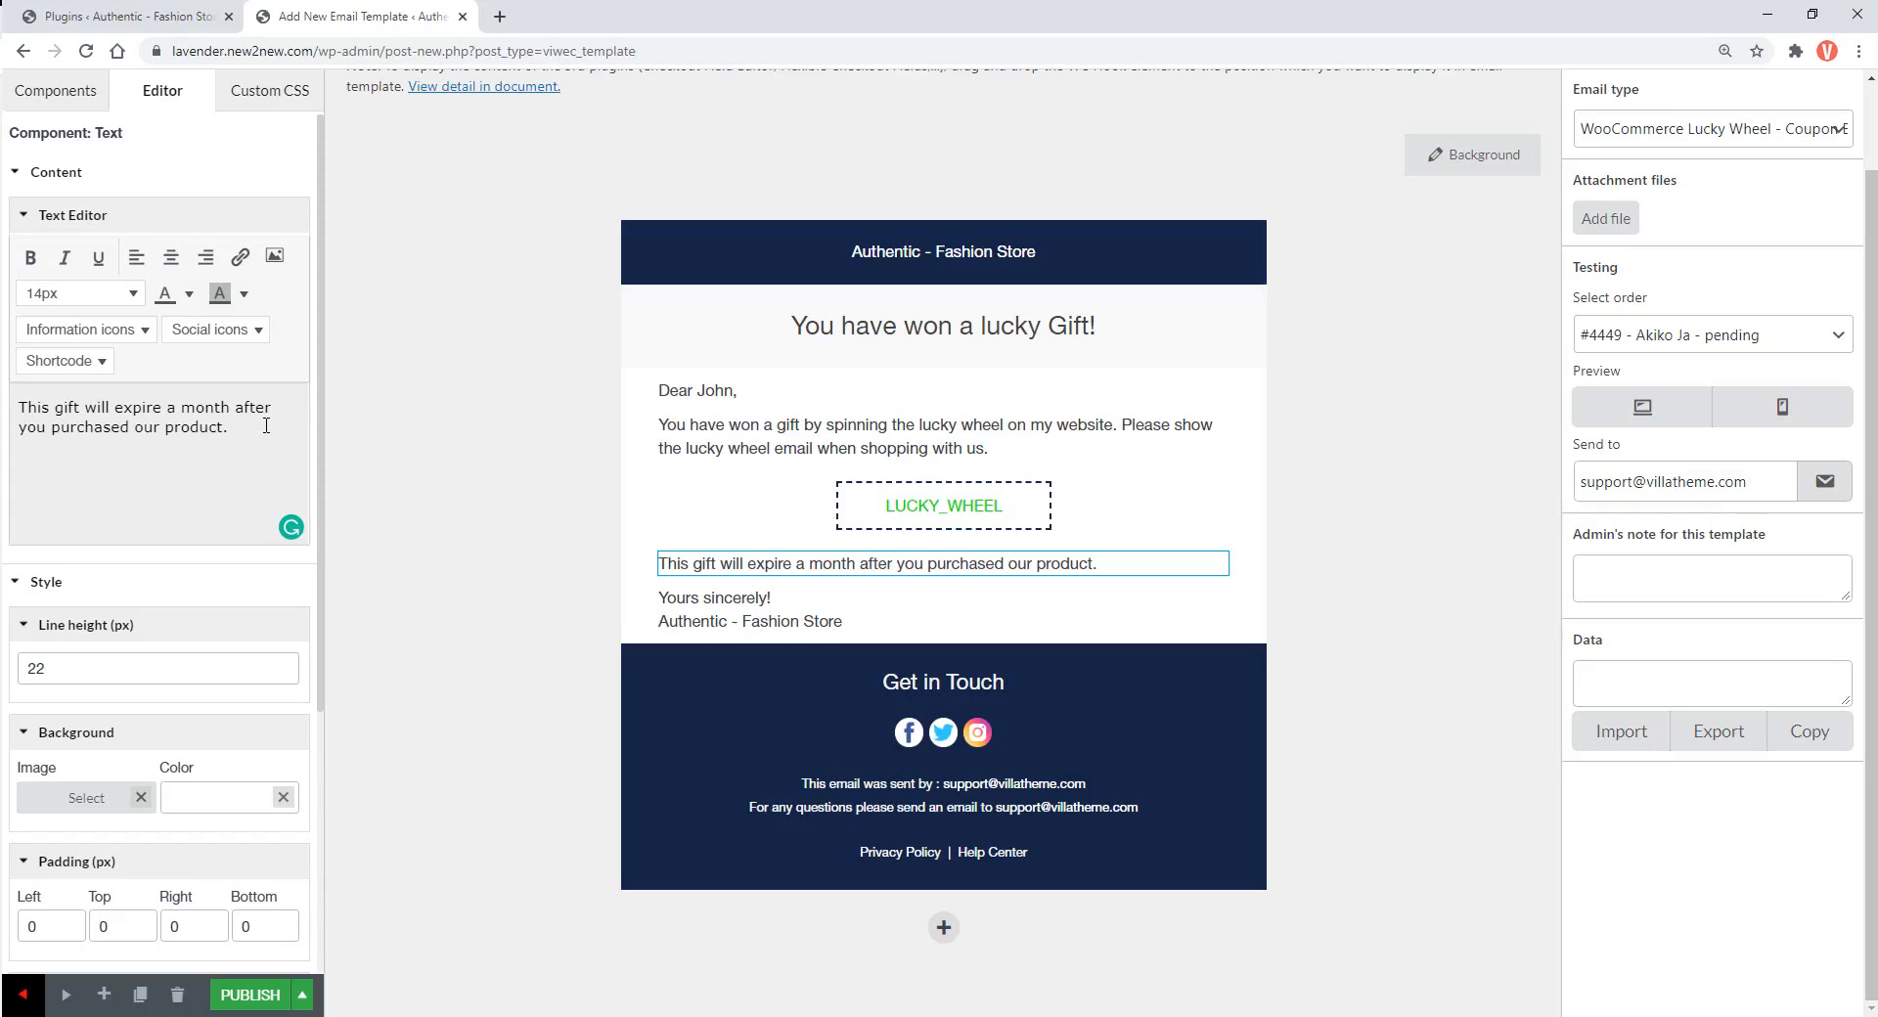
# Add a 1 Column row below the signature with a bold red 'Maybe you are interested!' text
pyautogui.click(409, 577)
pyautogui.moveTo(84, 337)
pyautogui.mouseDown()
pyautogui.moveTo(528, 525)
pyautogui.moveTo(717, 658)
pyautogui.mouseUp()
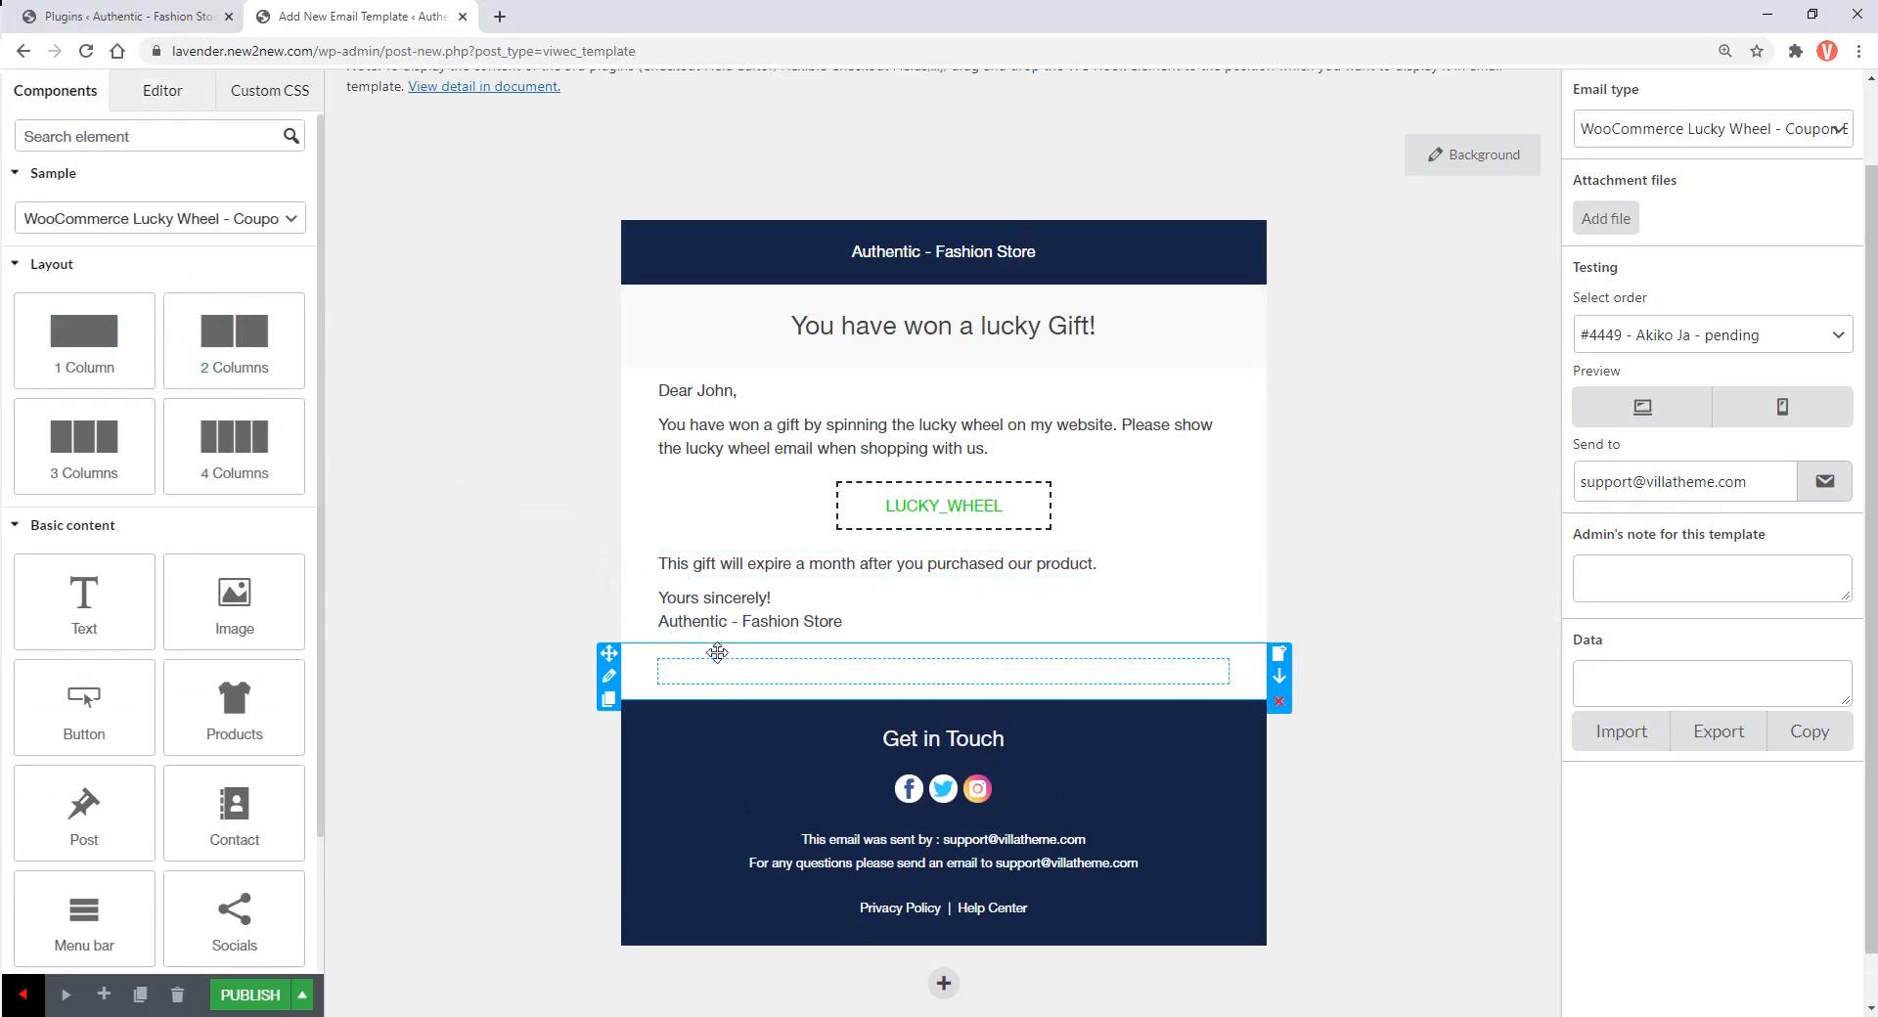
pyautogui.click(738, 682)
pyautogui.click(593, 634)
pyautogui.moveTo(84, 599); pyautogui.dragTo(691, 677)
pyautogui.click(98, 419)
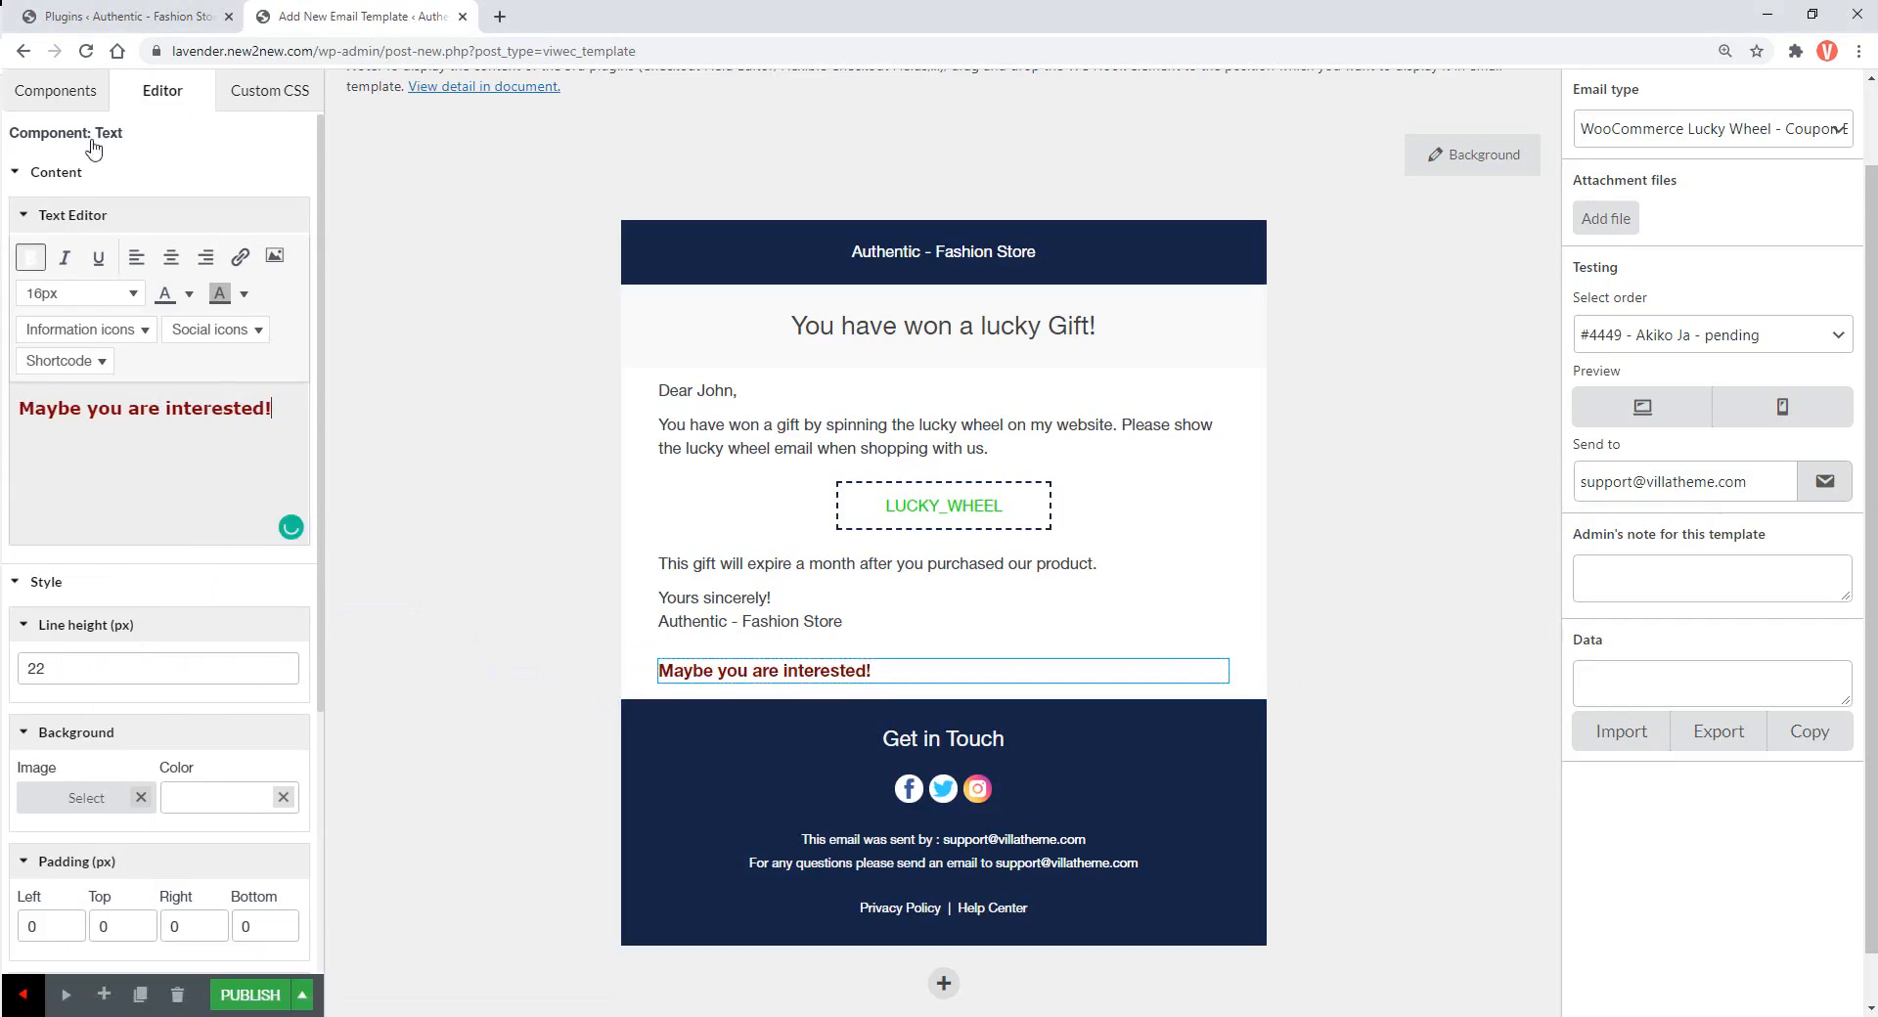
# Add another 1 Column row below the new heading
pyautogui.click(74, 91)
pyautogui.moveTo(94, 344); pyautogui.dragTo(684, 721)
pyautogui.scroll(-1, 447, 733)
# Drop a Products element into the new row, showing Featured products in 3 columns
pyautogui.moveTo(235, 705); pyautogui.dragTo(734, 633)
pyautogui.click(195, 346)
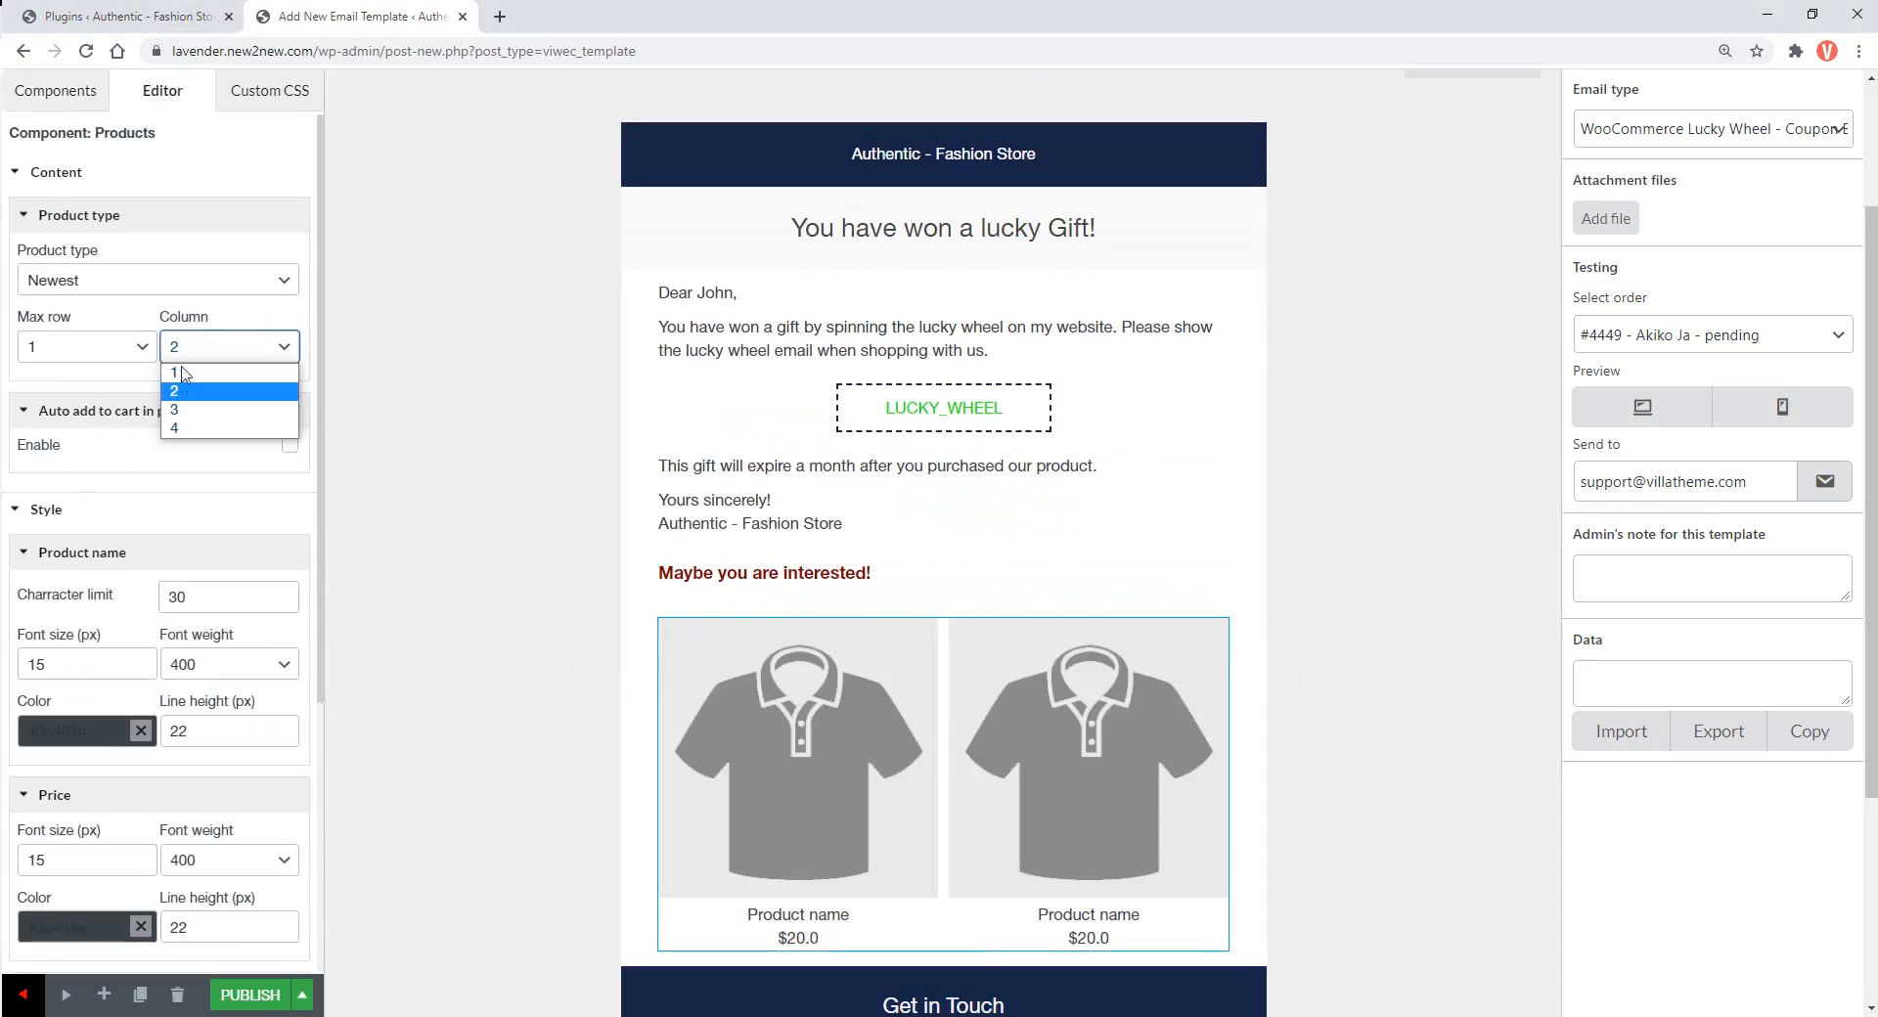
pyautogui.click(182, 409)
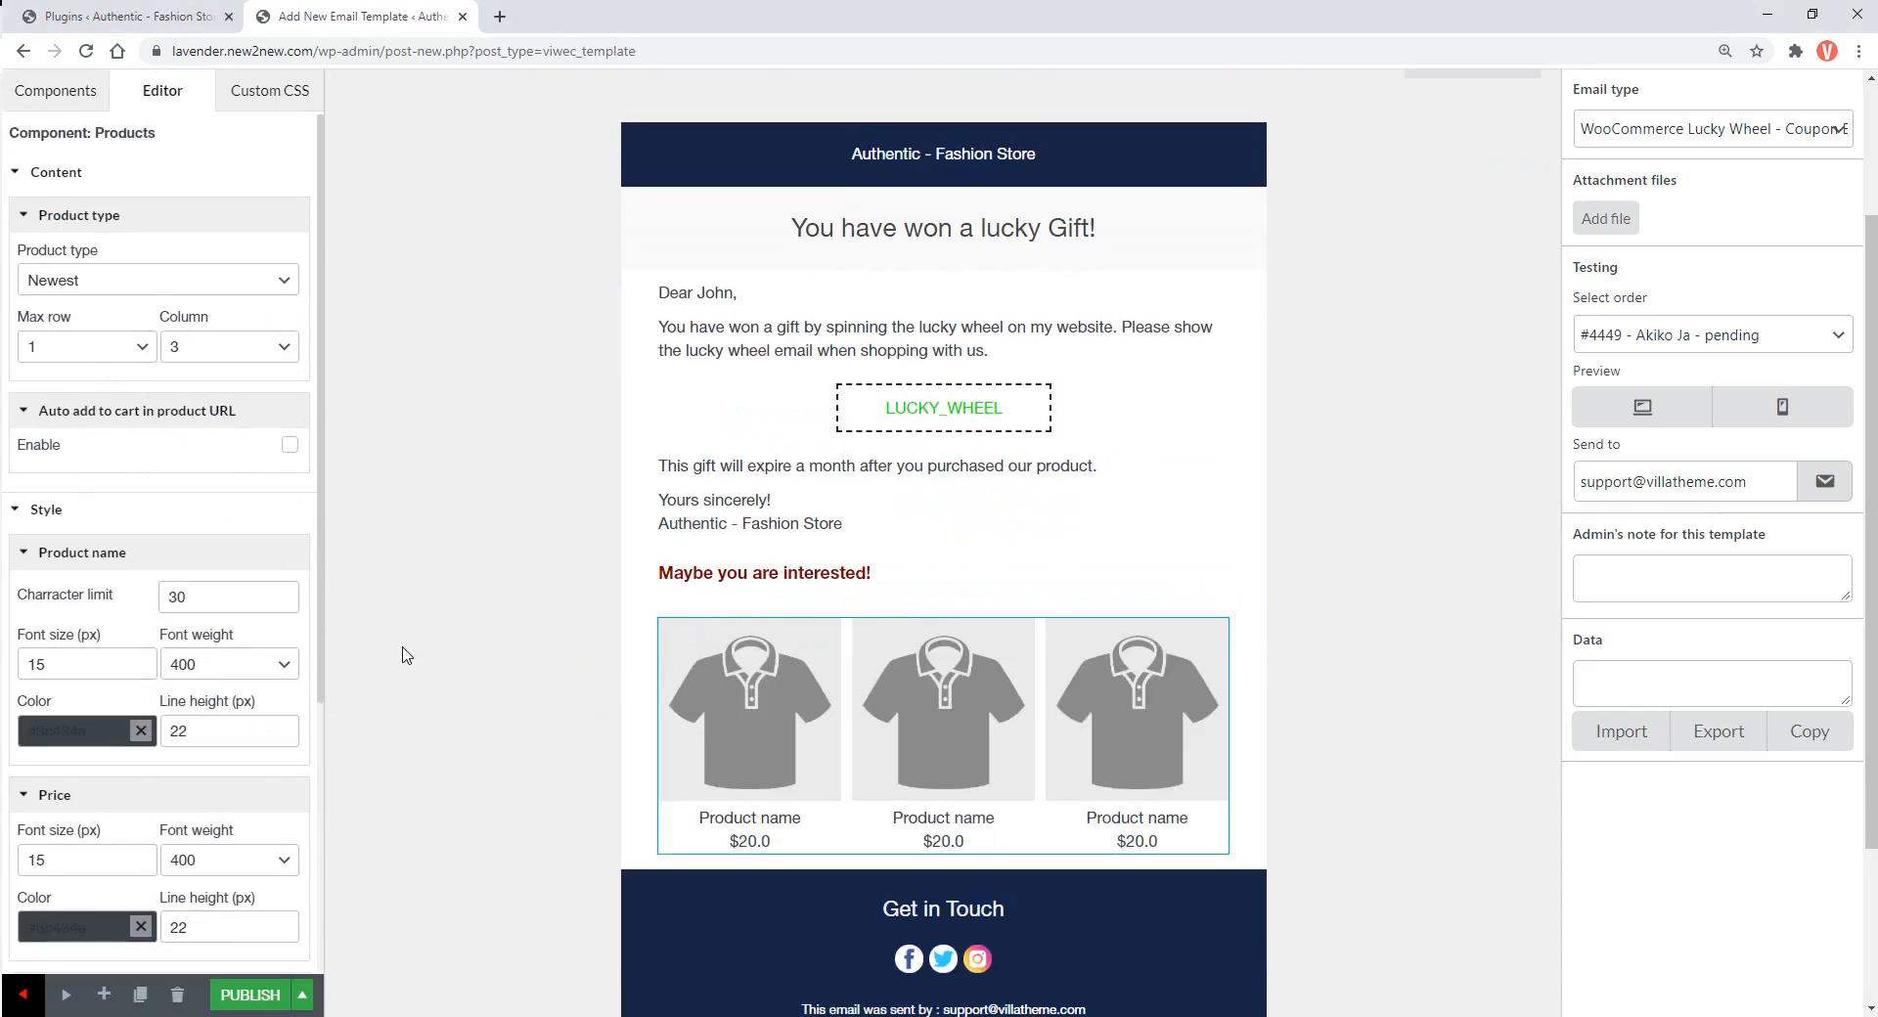
pyautogui.click(161, 283)
pyautogui.click(90, 381)
pyautogui.click(455, 609)
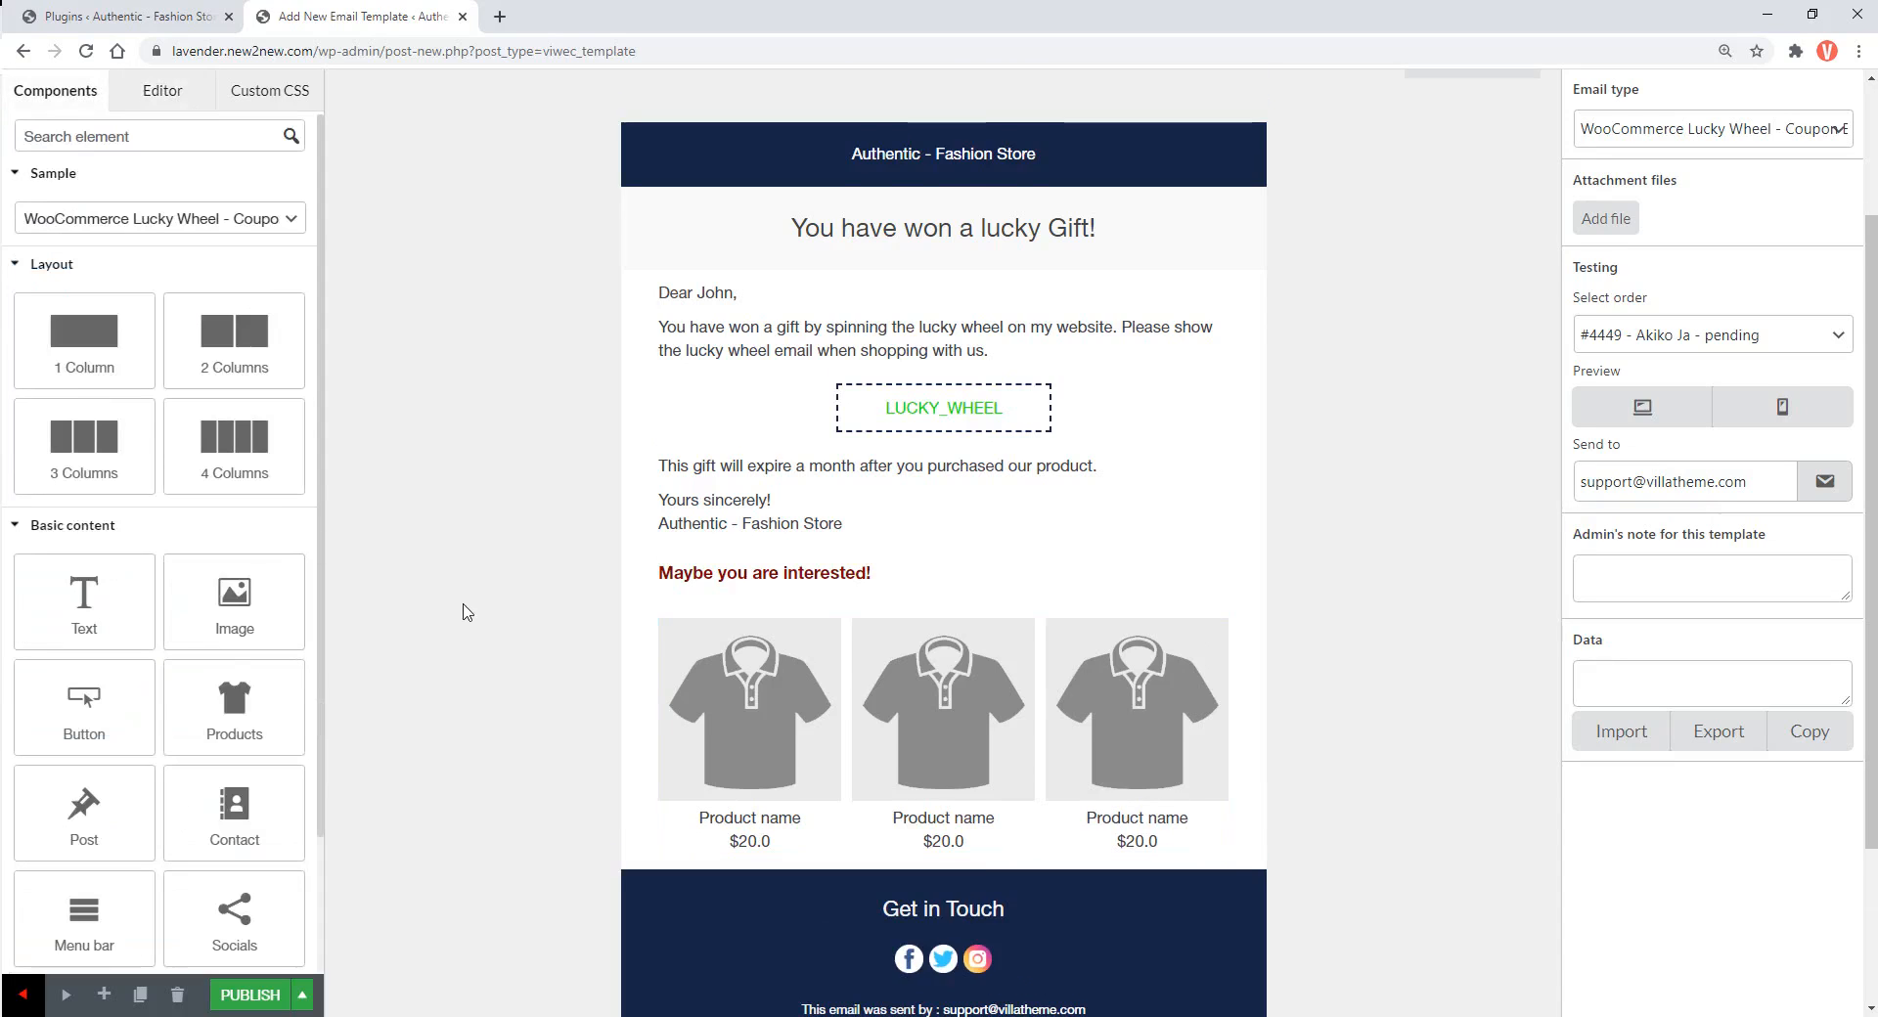
# Publish the new gift email template
pyautogui.scroll(1, 465, 609)
pyautogui.click(242, 996)
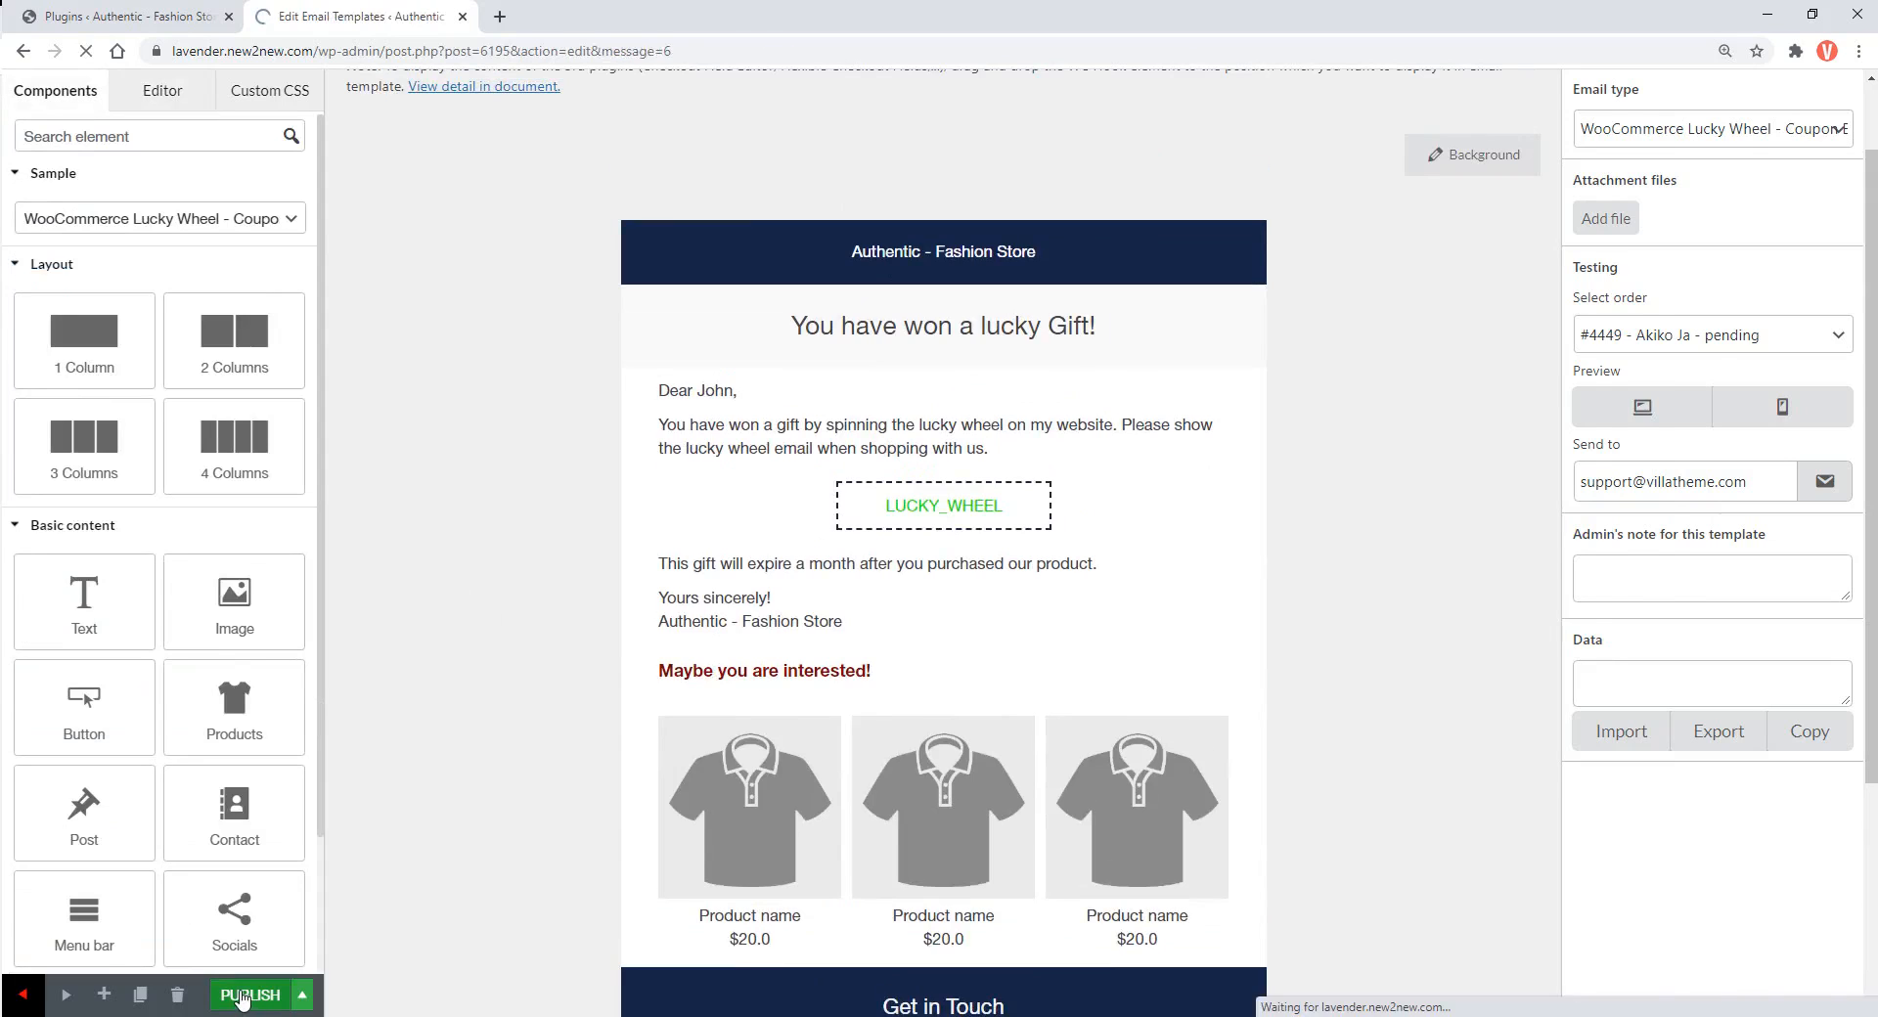
pyautogui.scroll(-1, 435, 866)
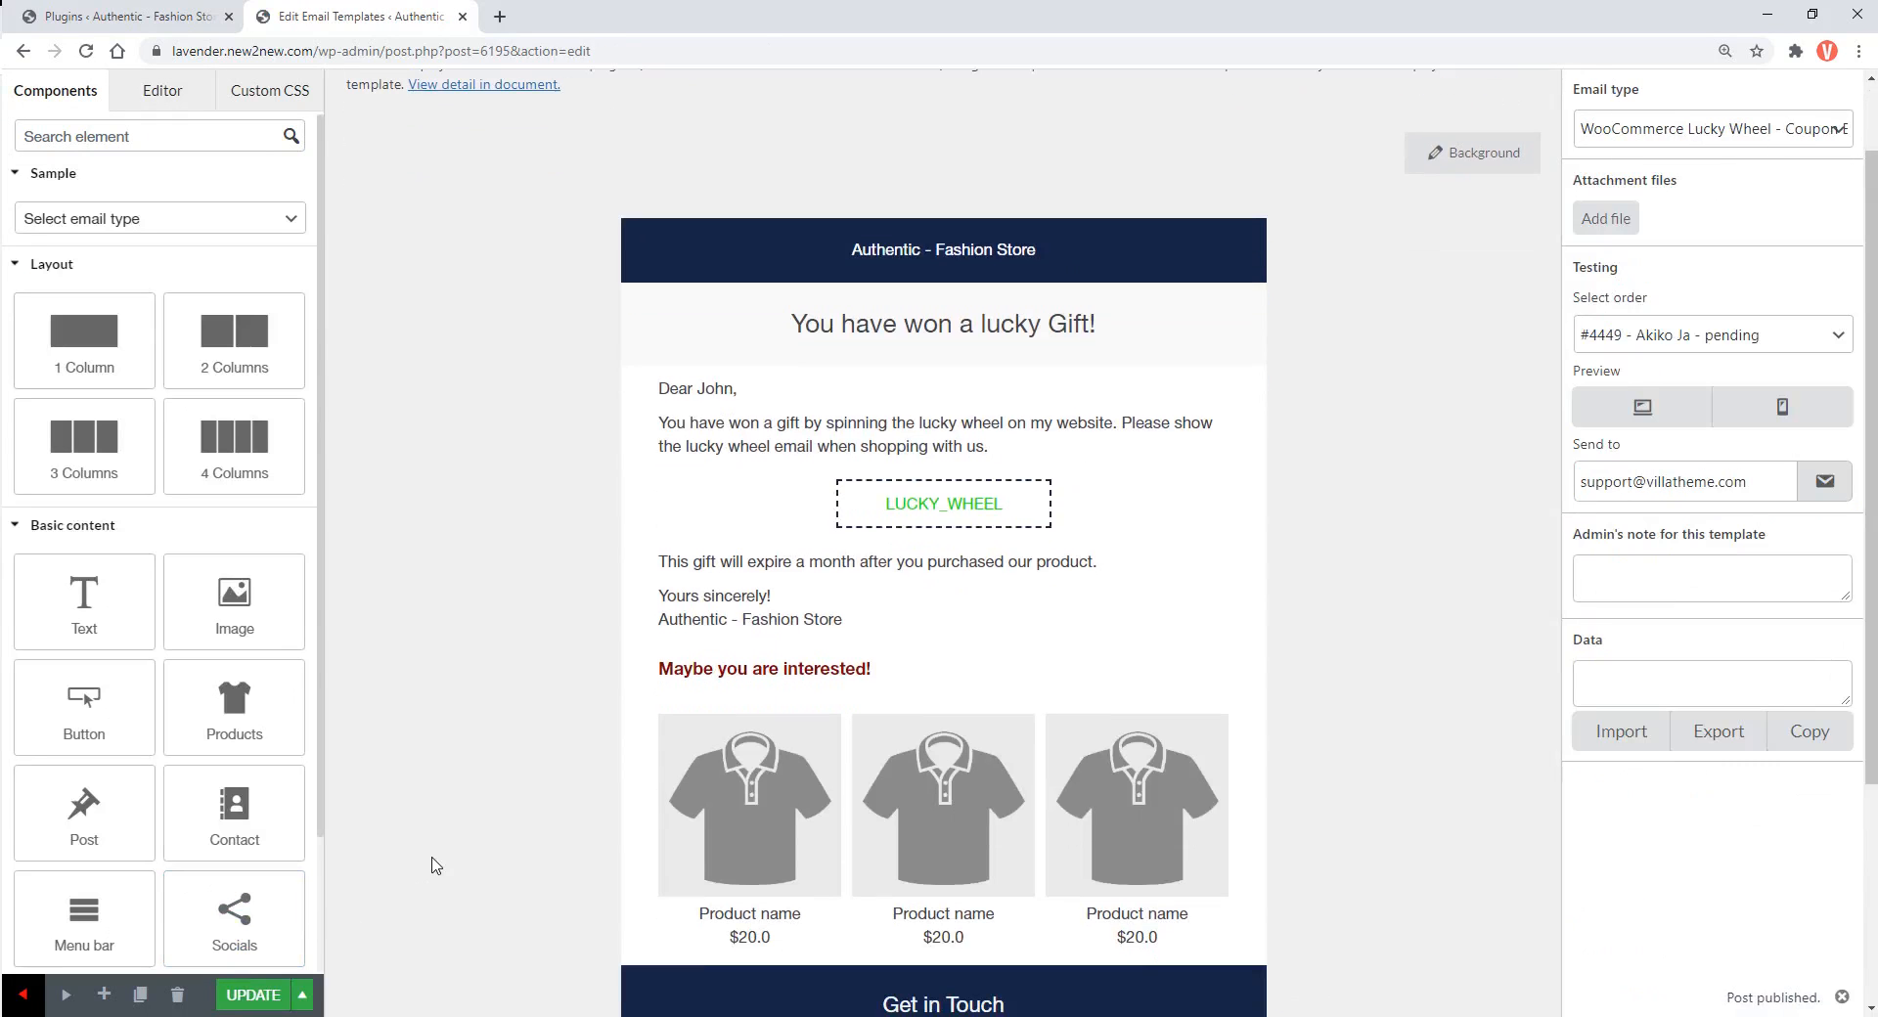
# Open Email Templates > All Emails in a new tab to confirm the gift template is listed
pyautogui.click(140, 20)
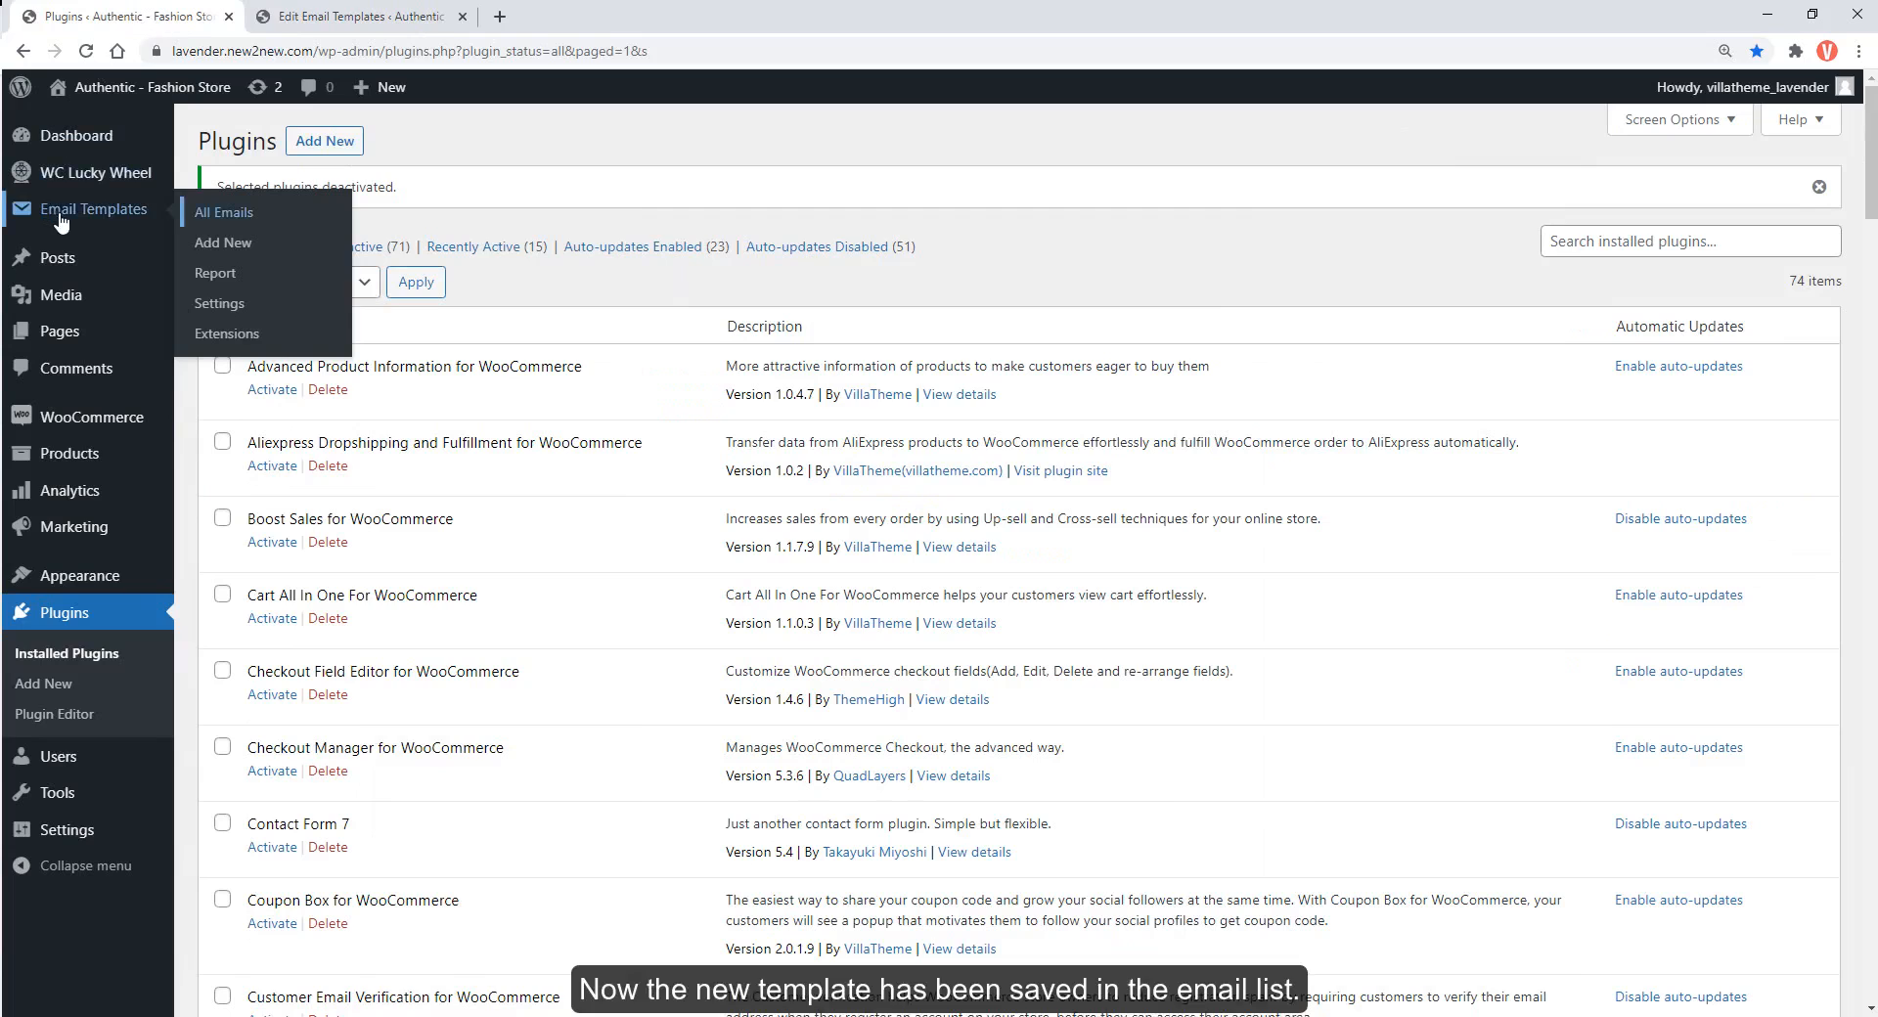
pyautogui.middleClick(218, 213)
pyautogui.click(334, 20)
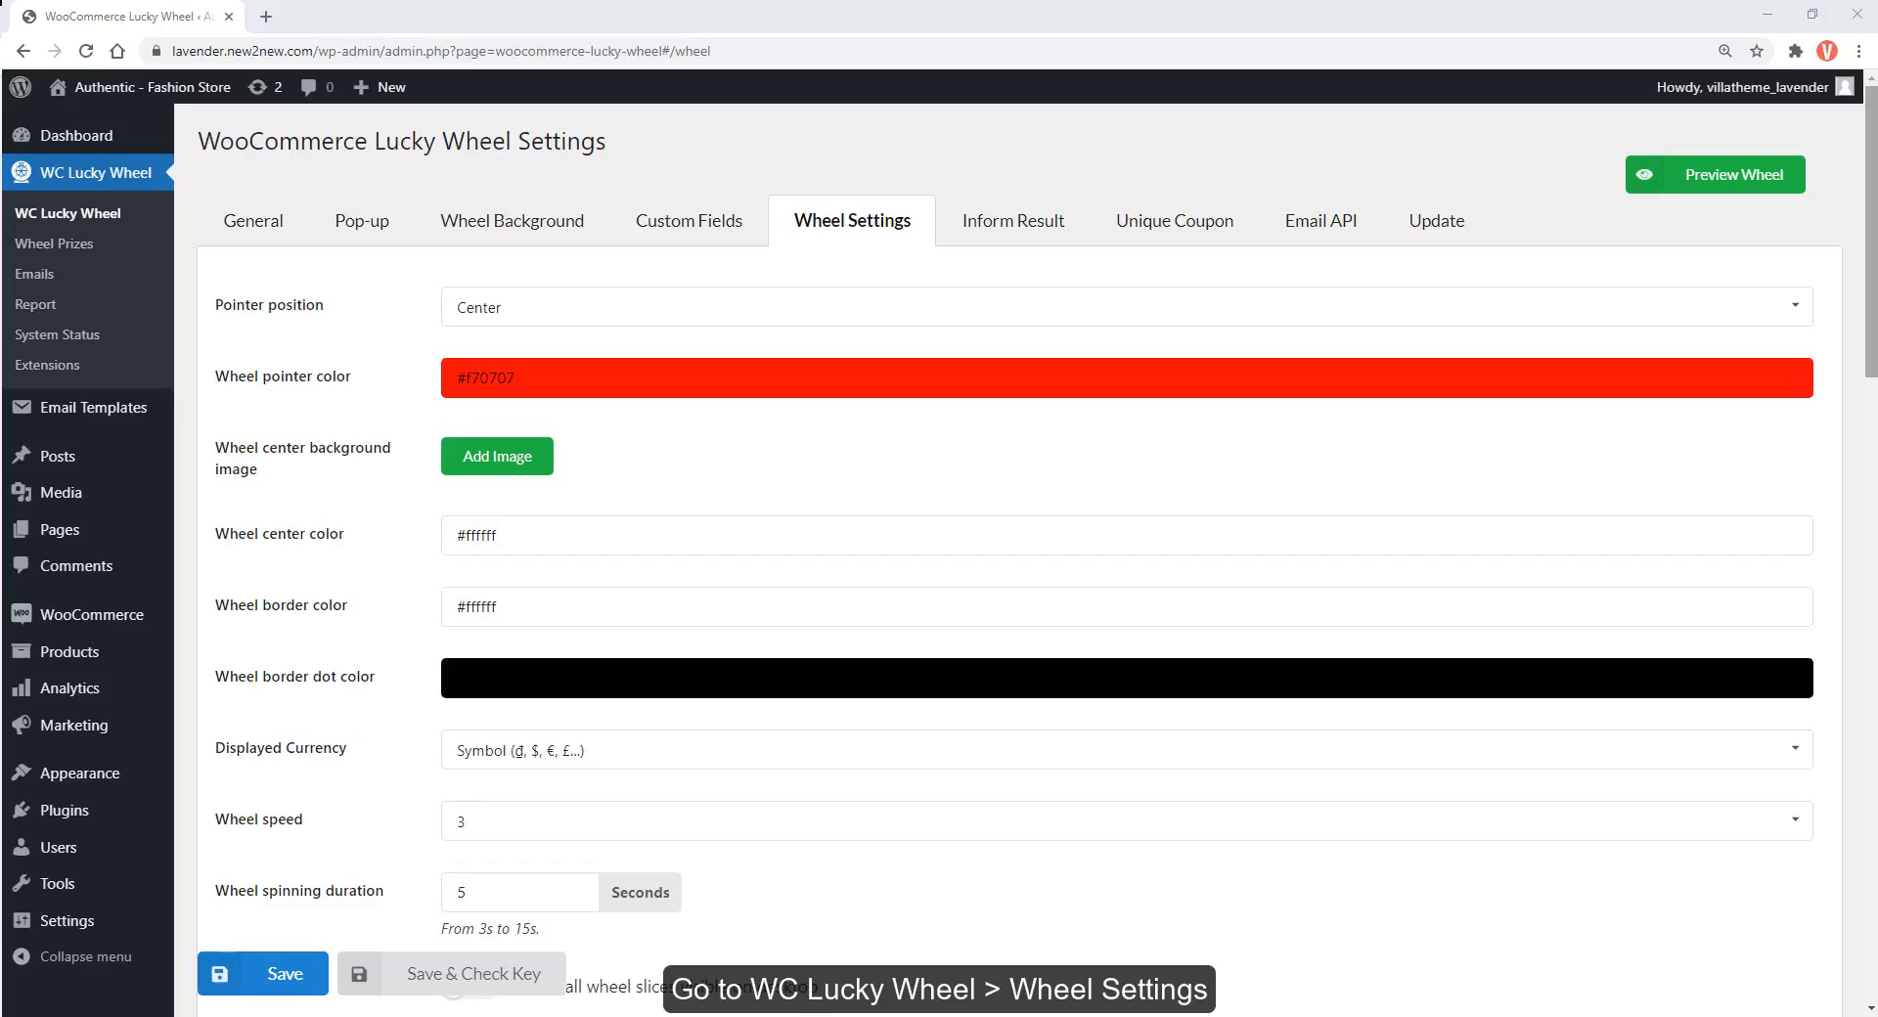
# Assign the #6195 gift email template to the A T-shirt prize in slice 2
pyautogui.scroll(-2, 1874, 368)
pyautogui.scroll(-10, 1873, 368)
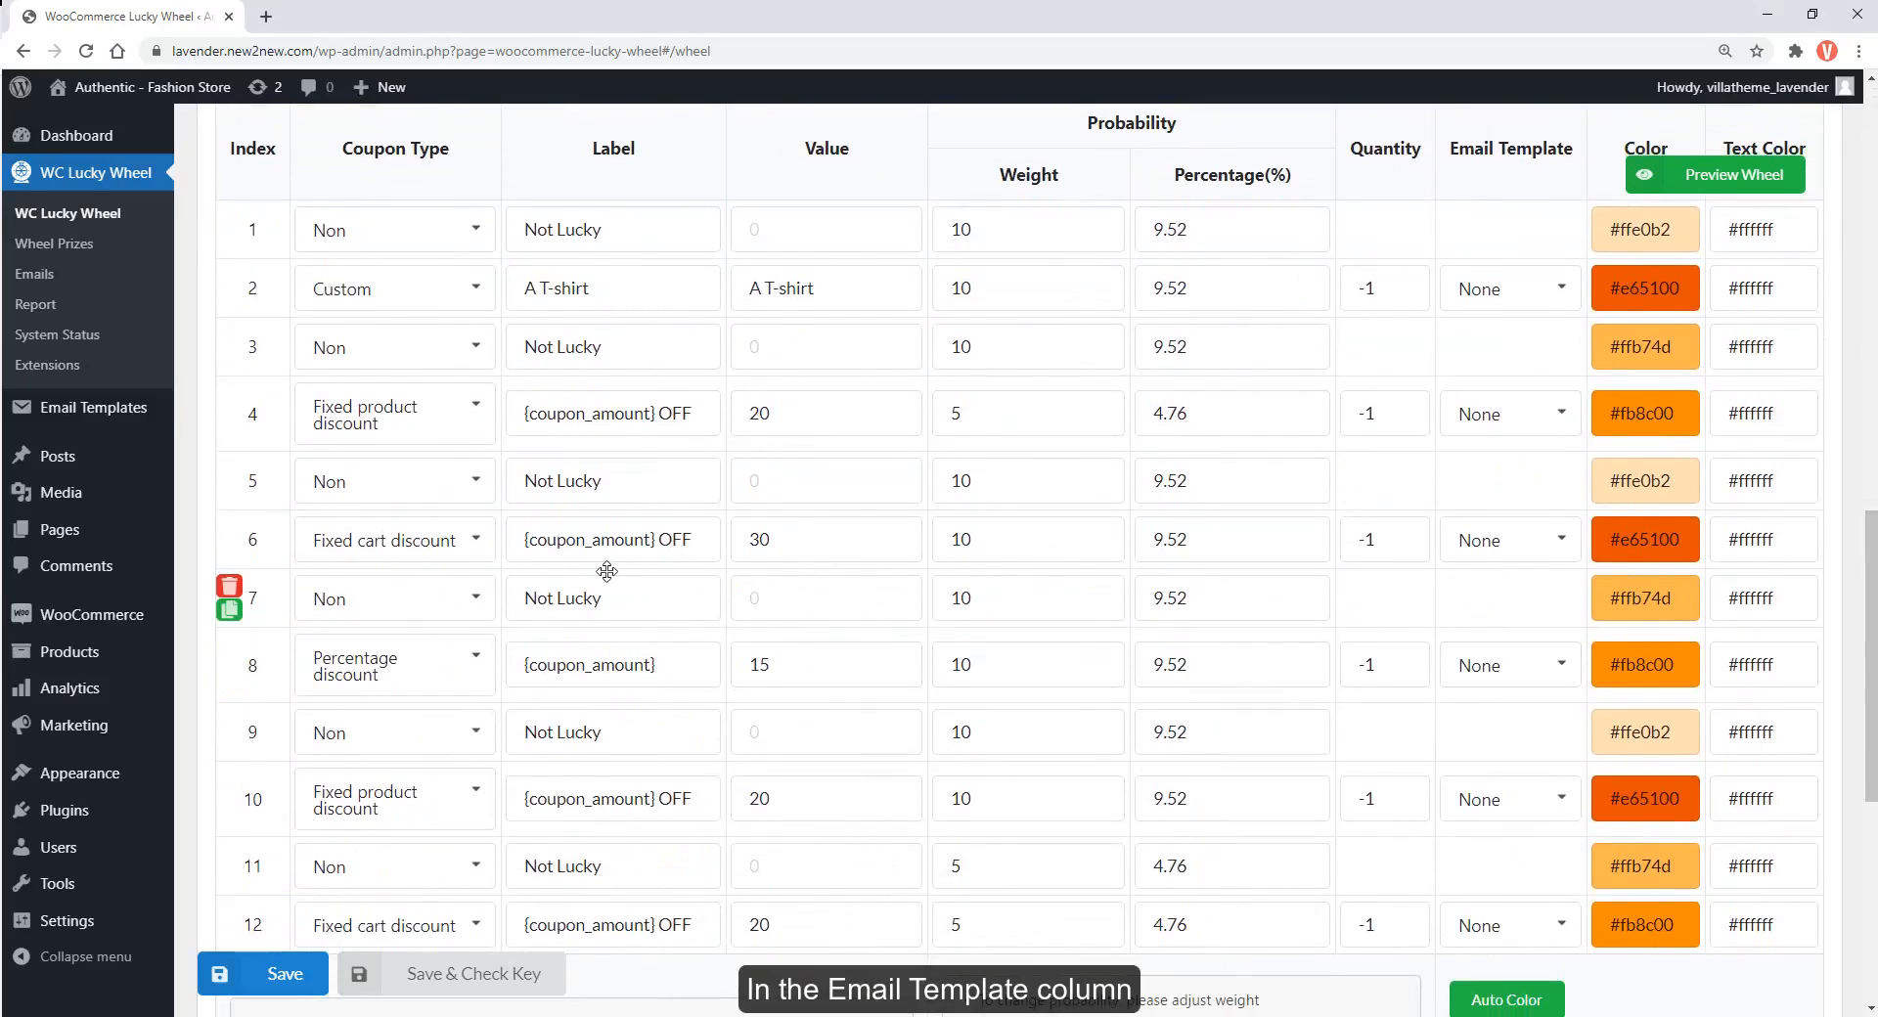
pyautogui.click(1483, 300)
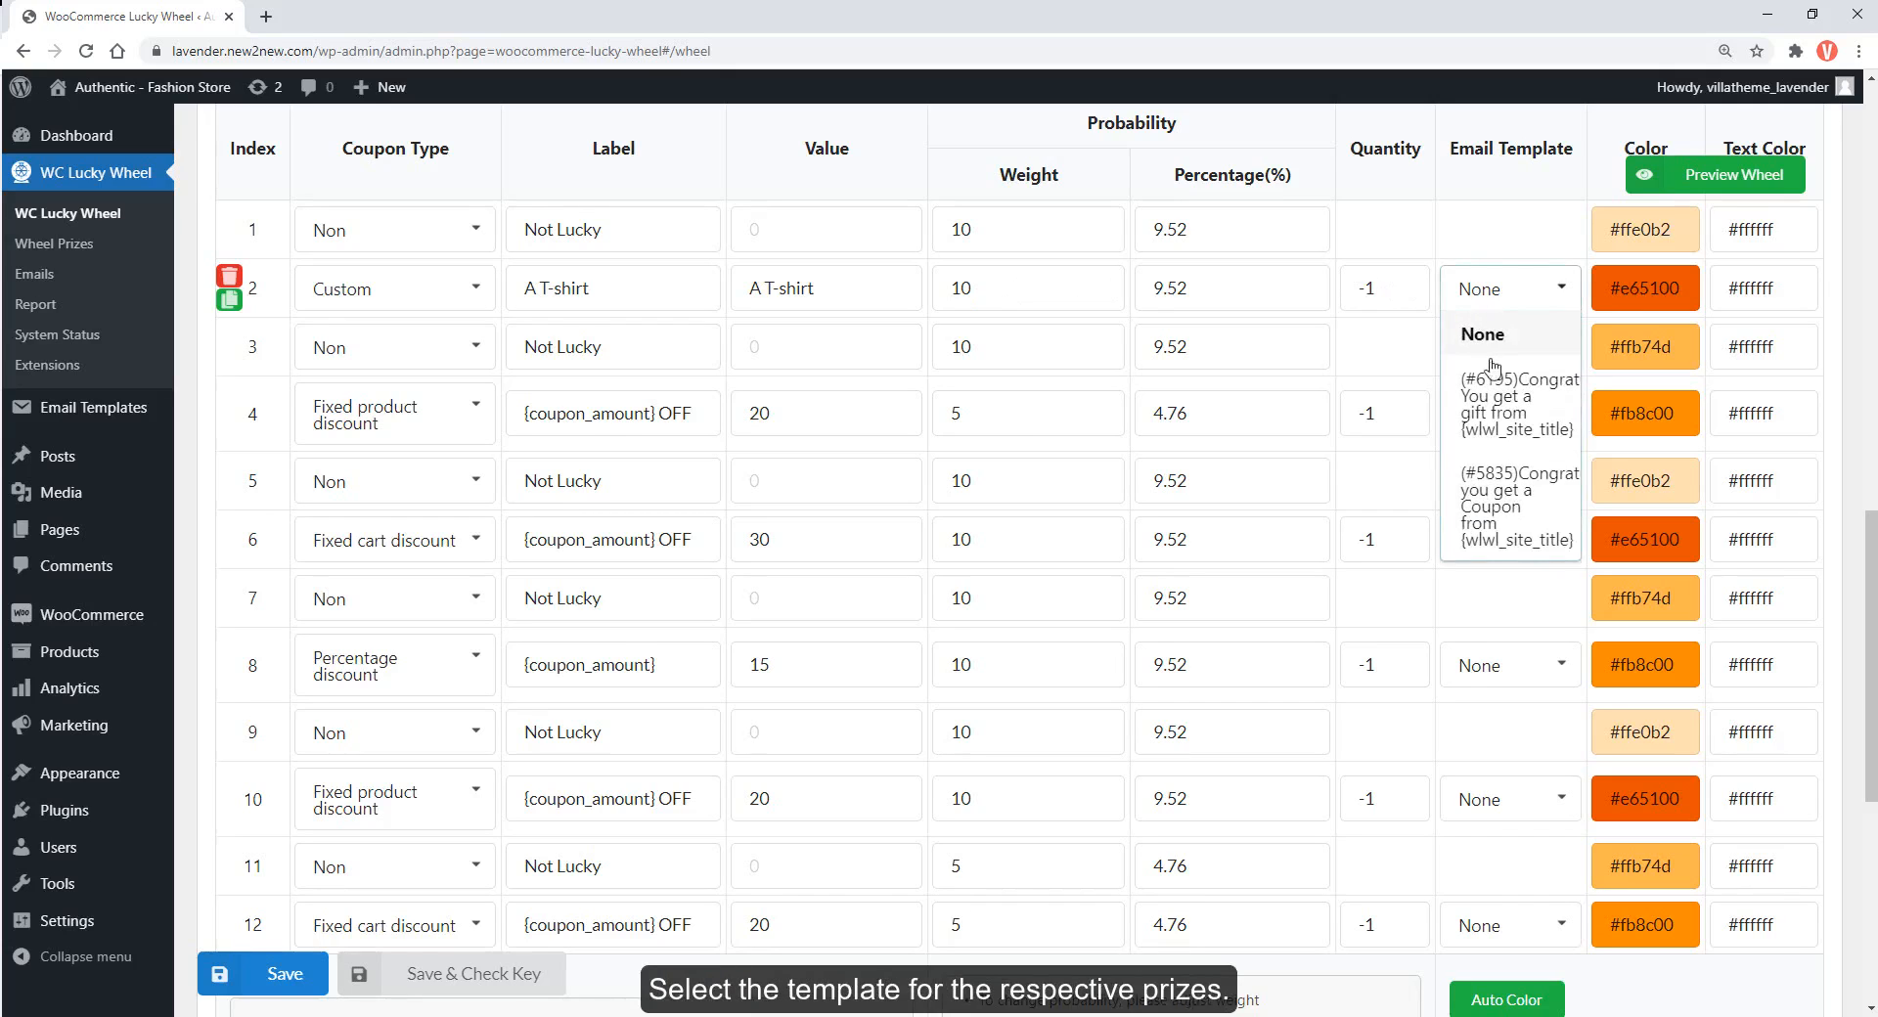
pyautogui.click(1503, 415)
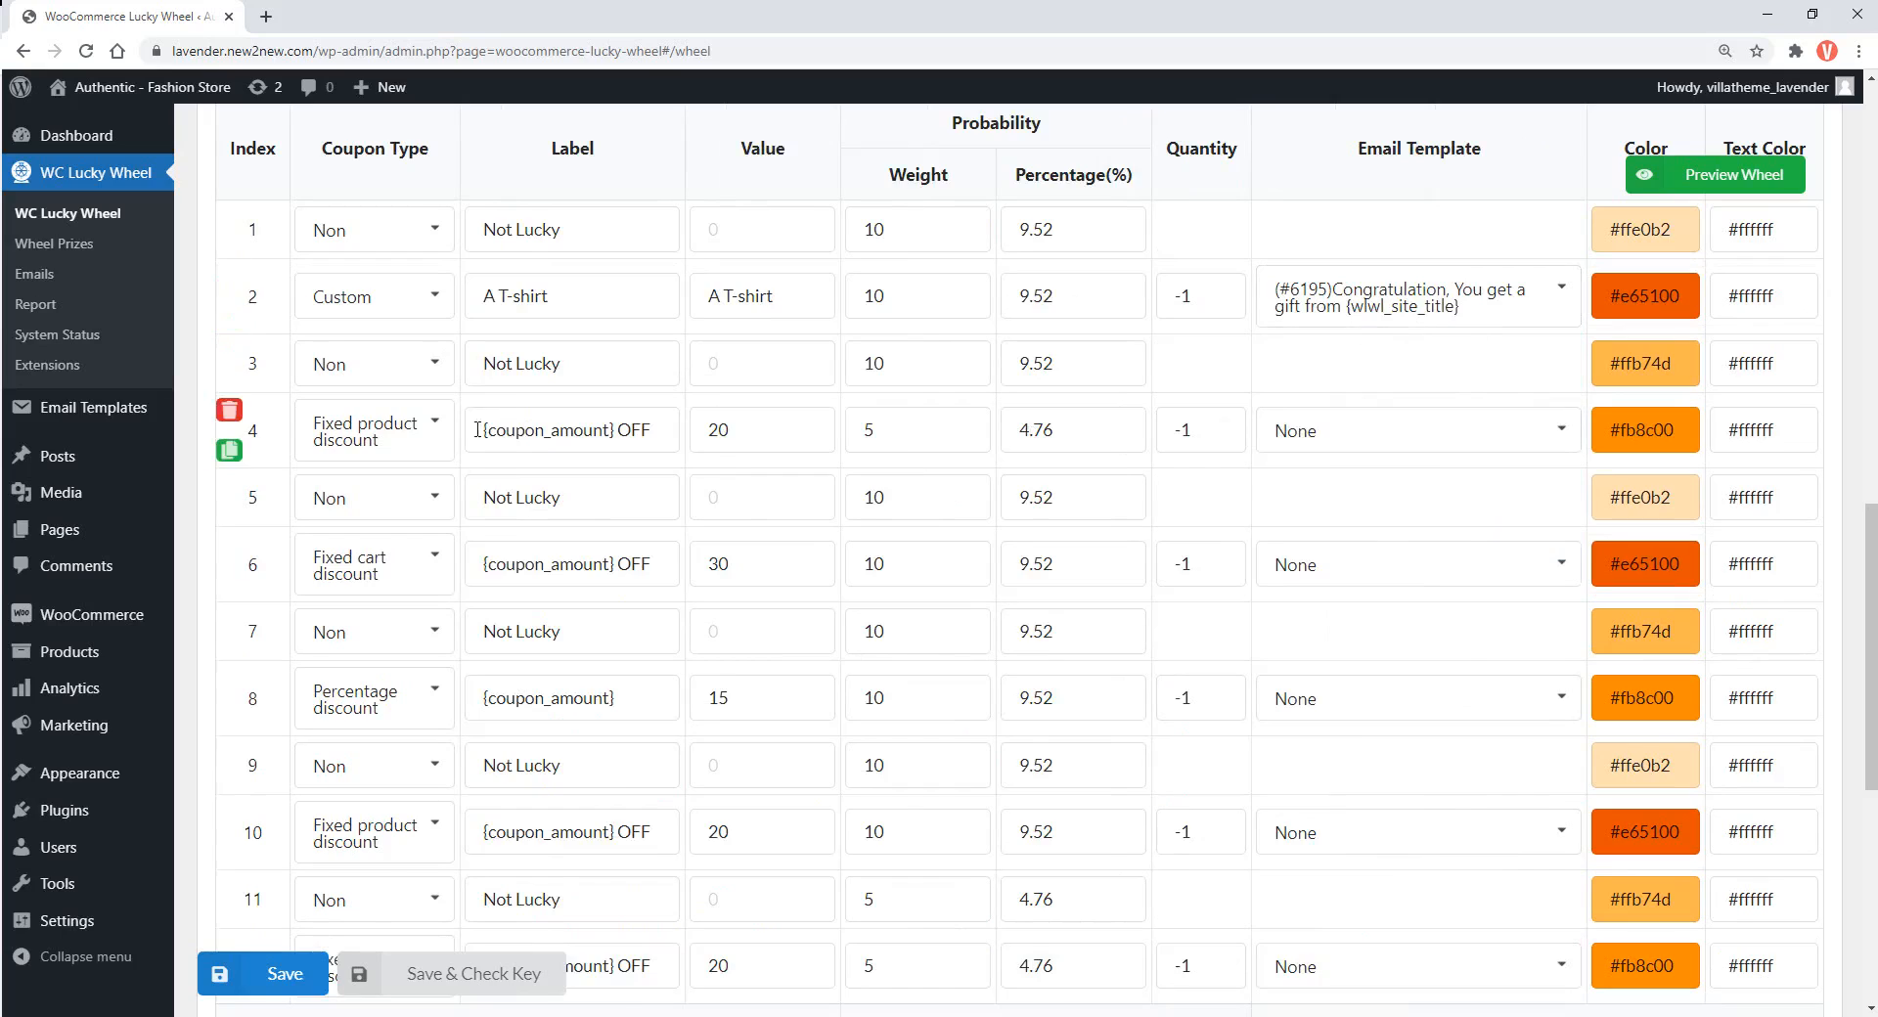
# Assign the #5835 coupon email template to discount prizes 4, 6, 8, 10 and 12
pyautogui.click(1311, 446)
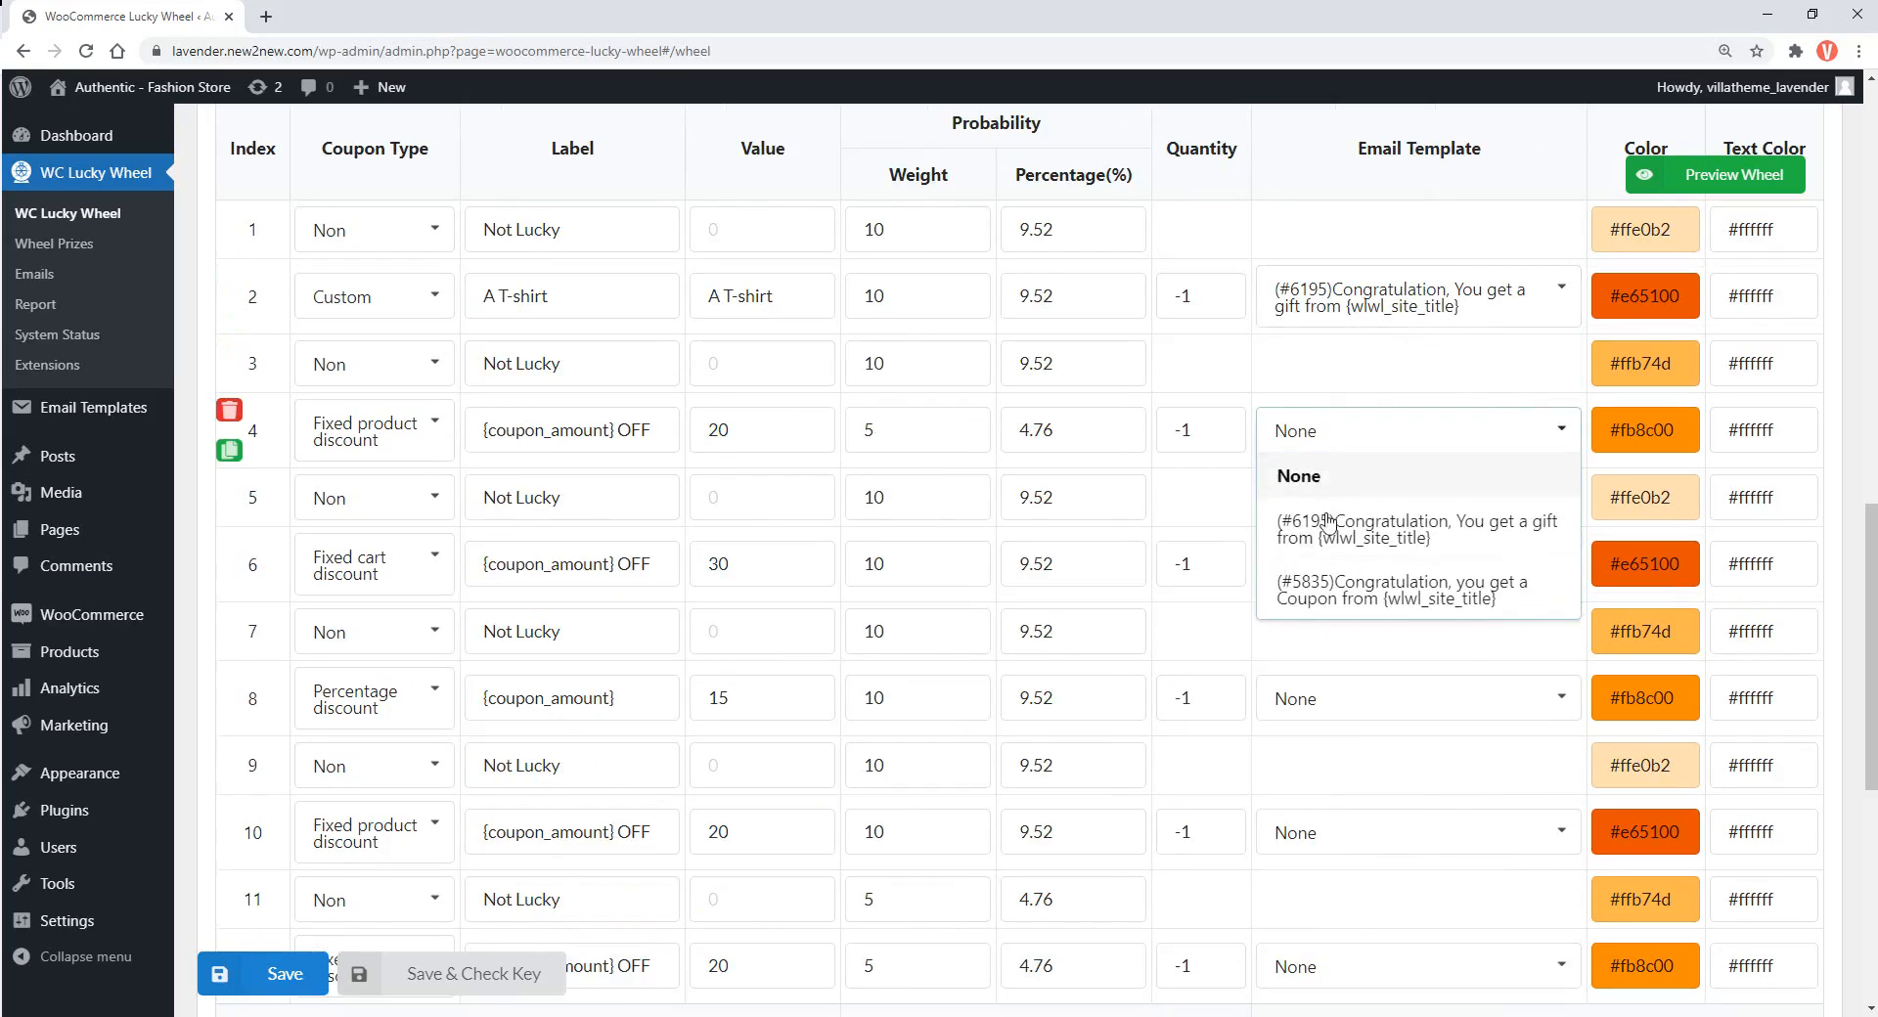
pyautogui.click(1340, 612)
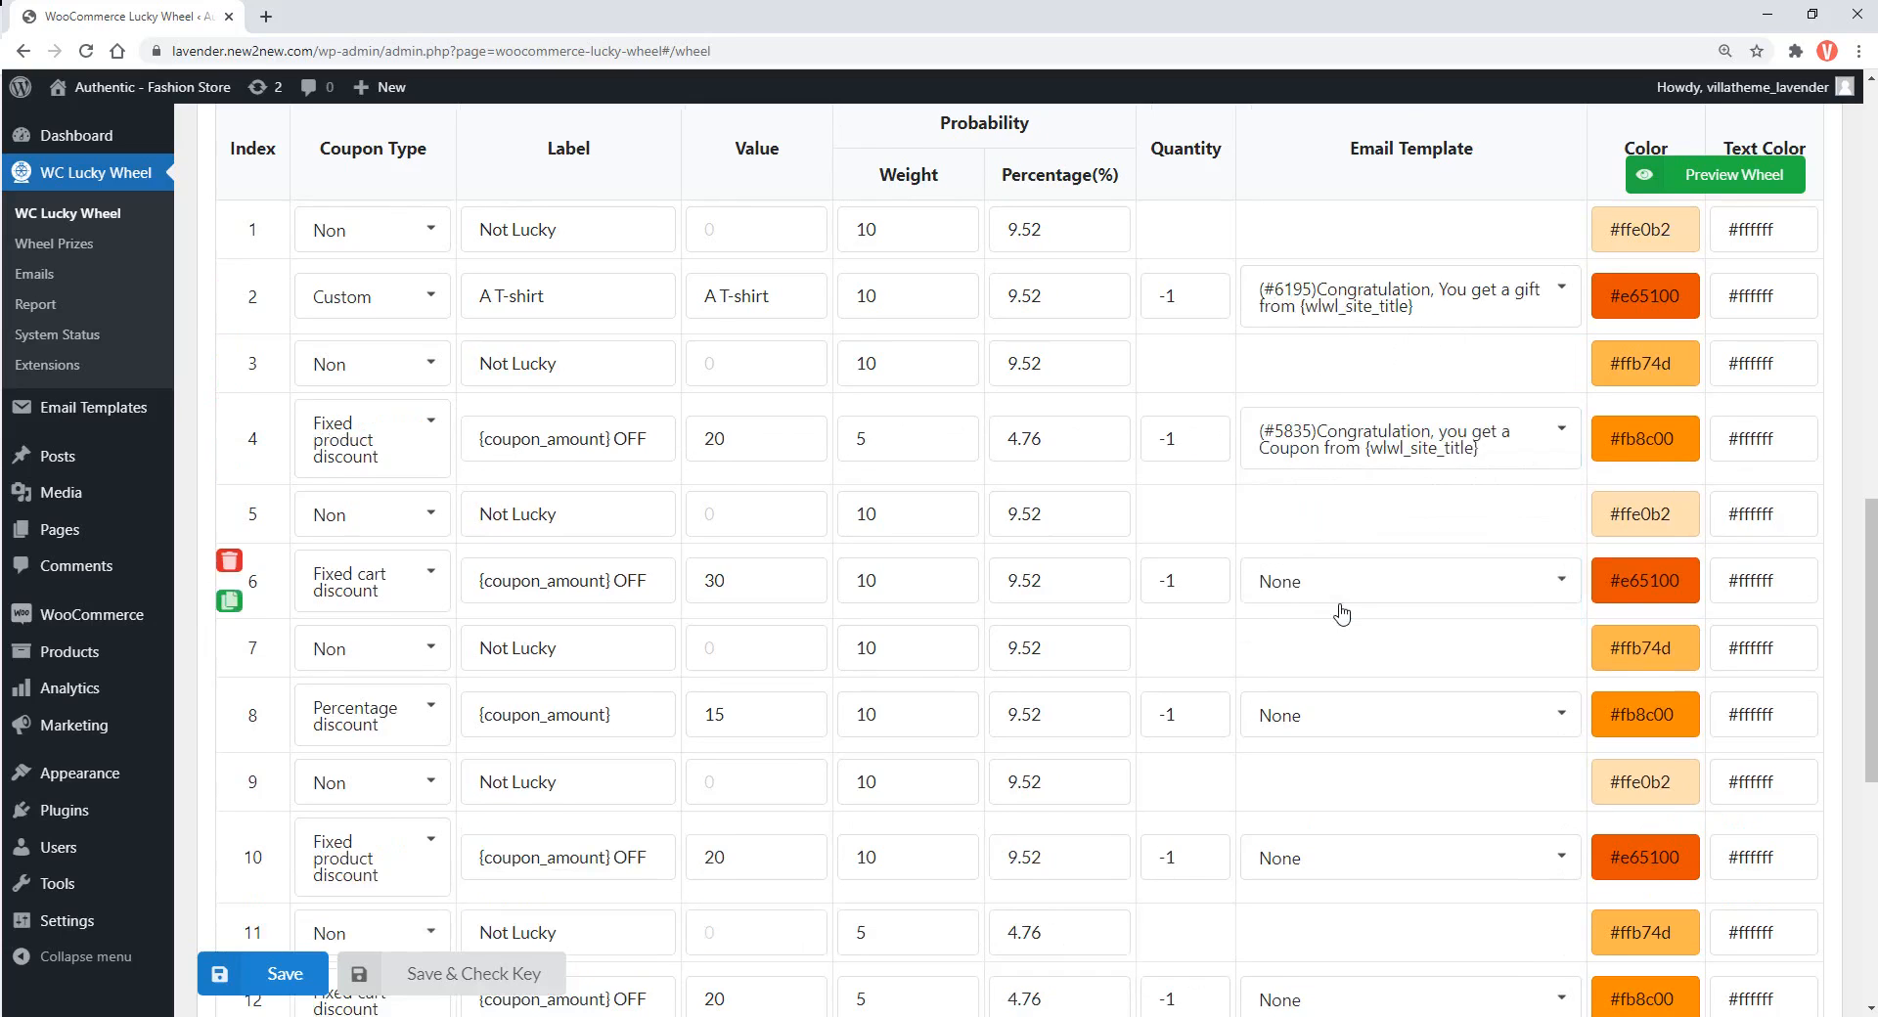
pyautogui.scroll(-1, 1331, 498)
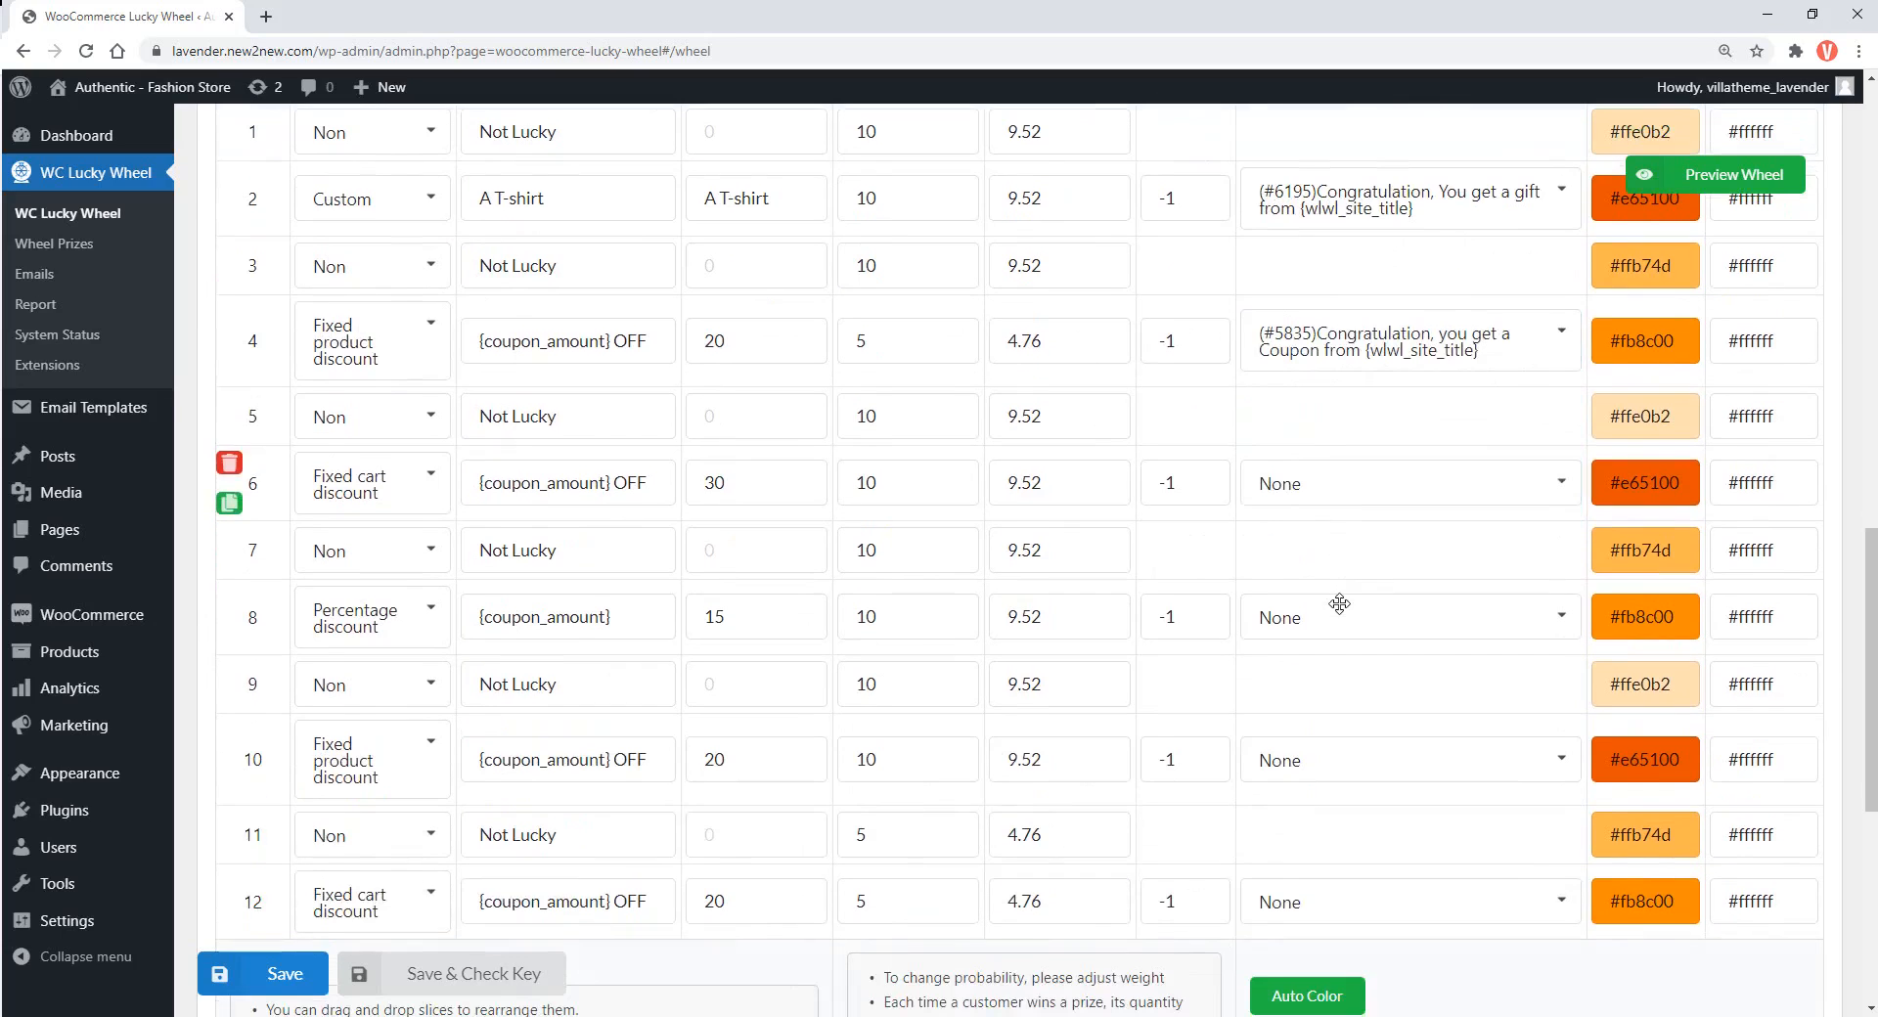
pyautogui.click(1272, 485)
pyautogui.click(1360, 641)
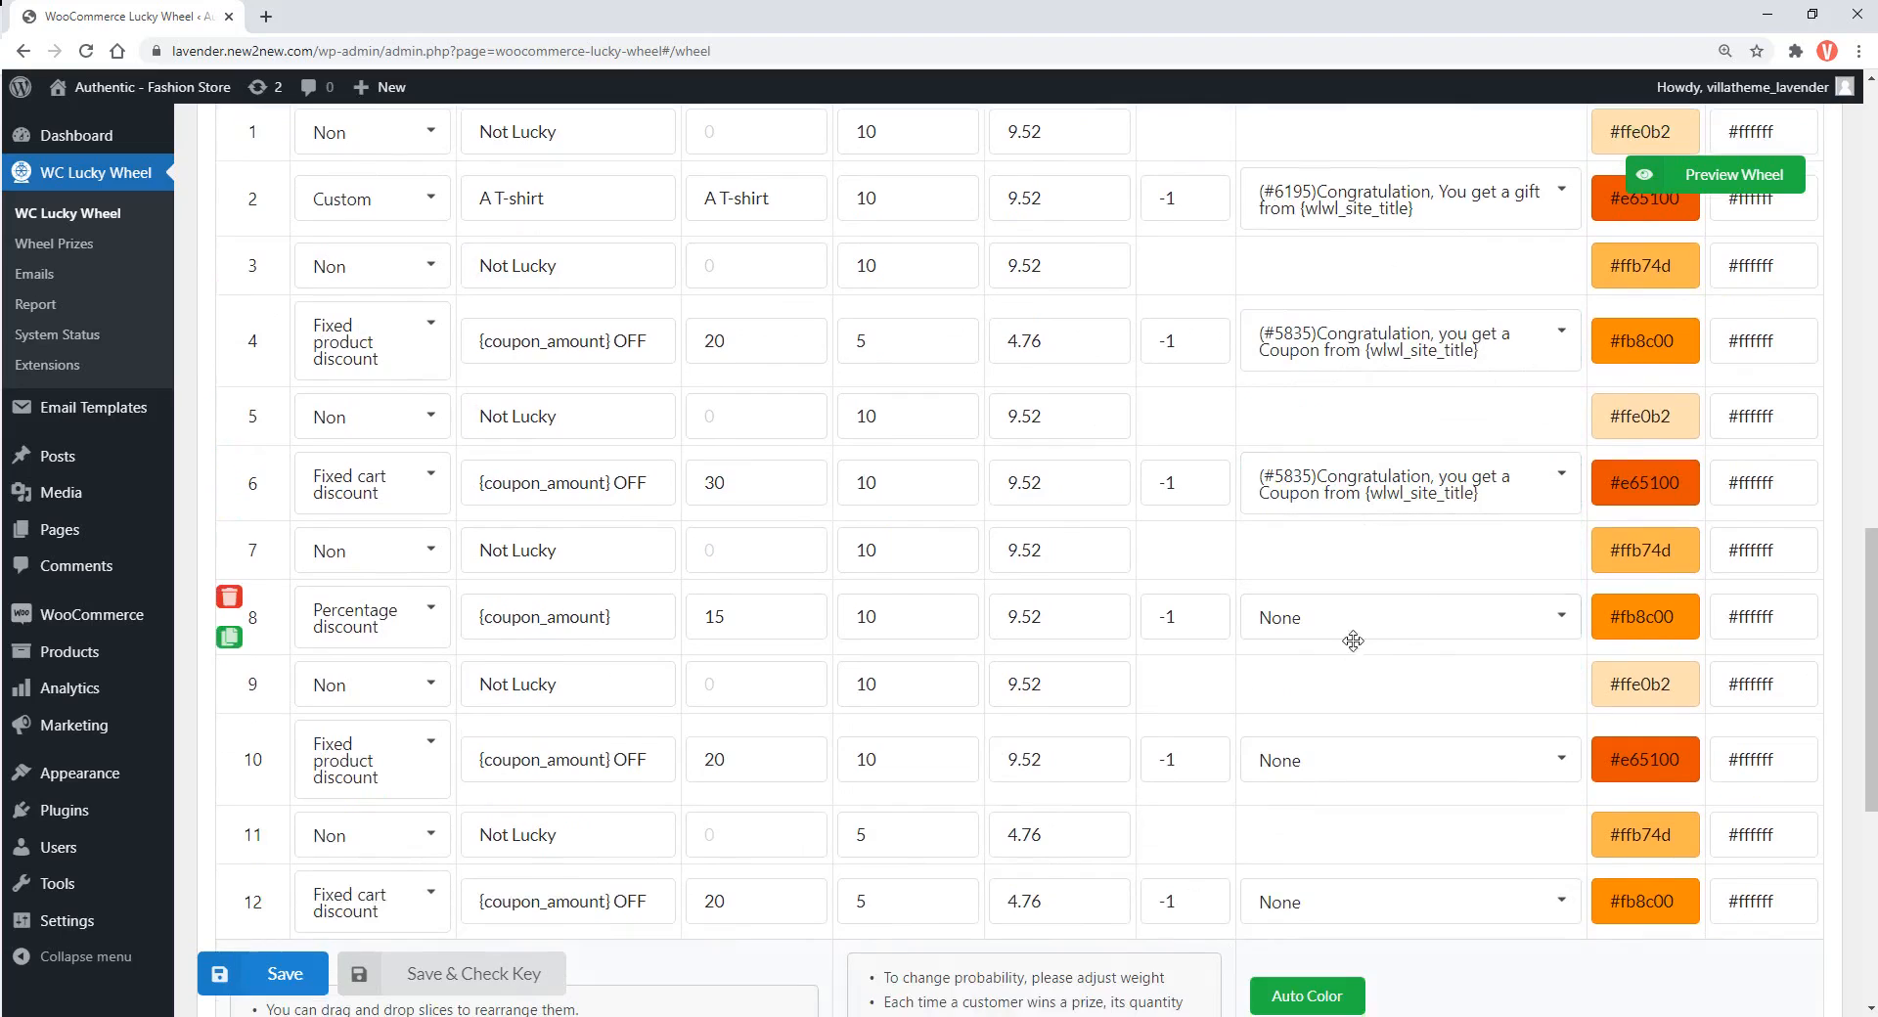
pyautogui.click(1311, 623)
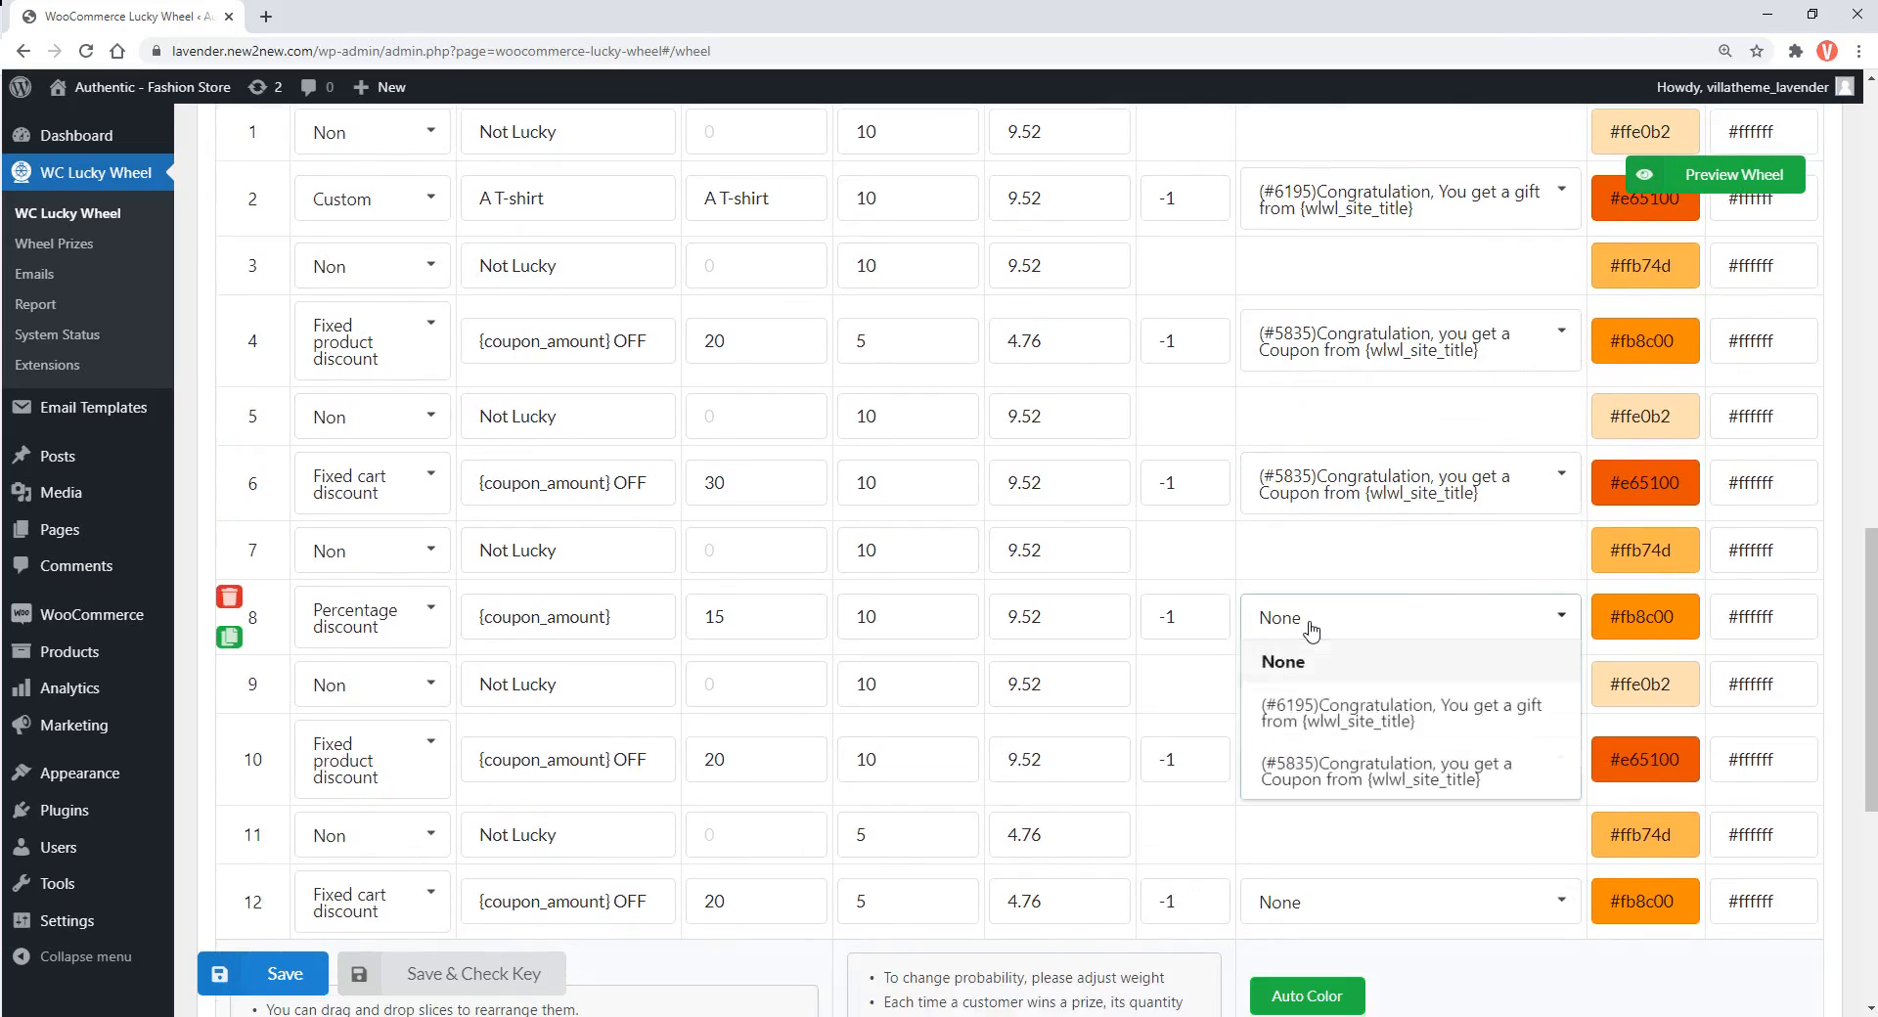
pyautogui.click(1344, 792)
pyautogui.click(1332, 776)
pyautogui.click(1358, 917)
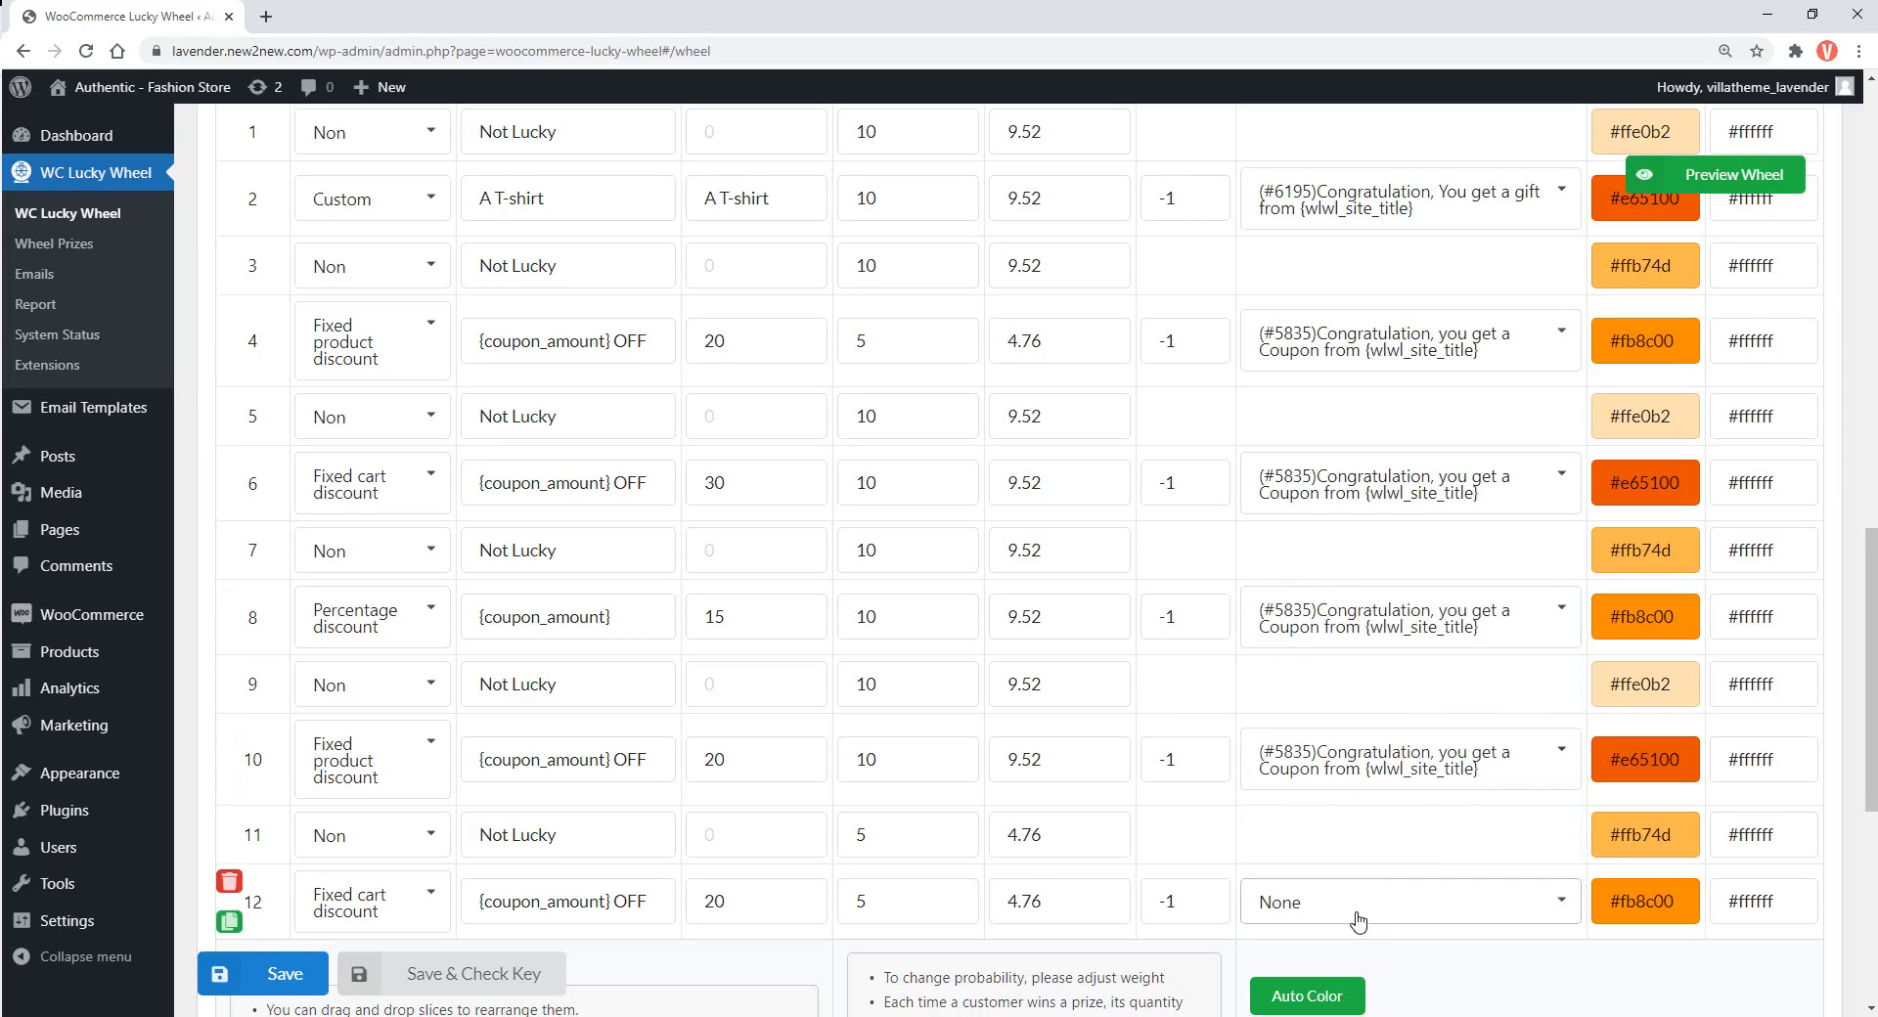
pyautogui.click(1358, 919)
pyautogui.click(1350, 869)
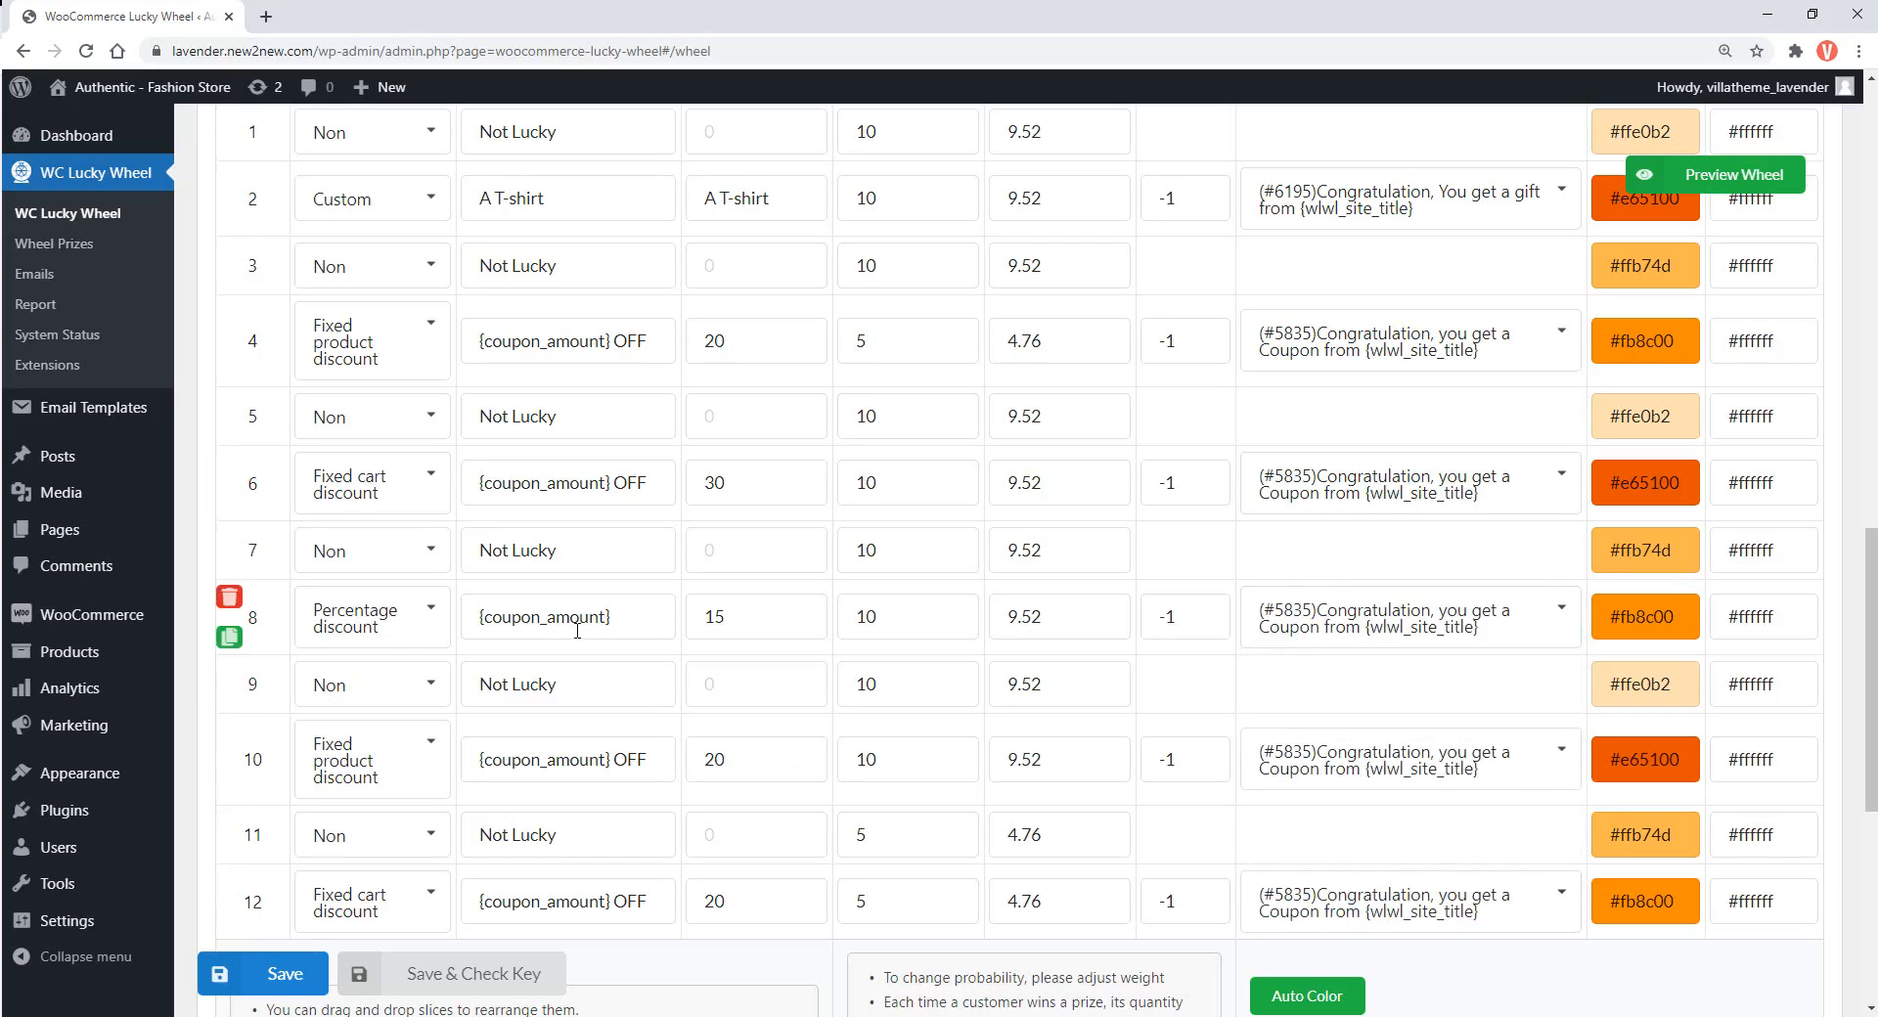
pyautogui.click(410, 637)
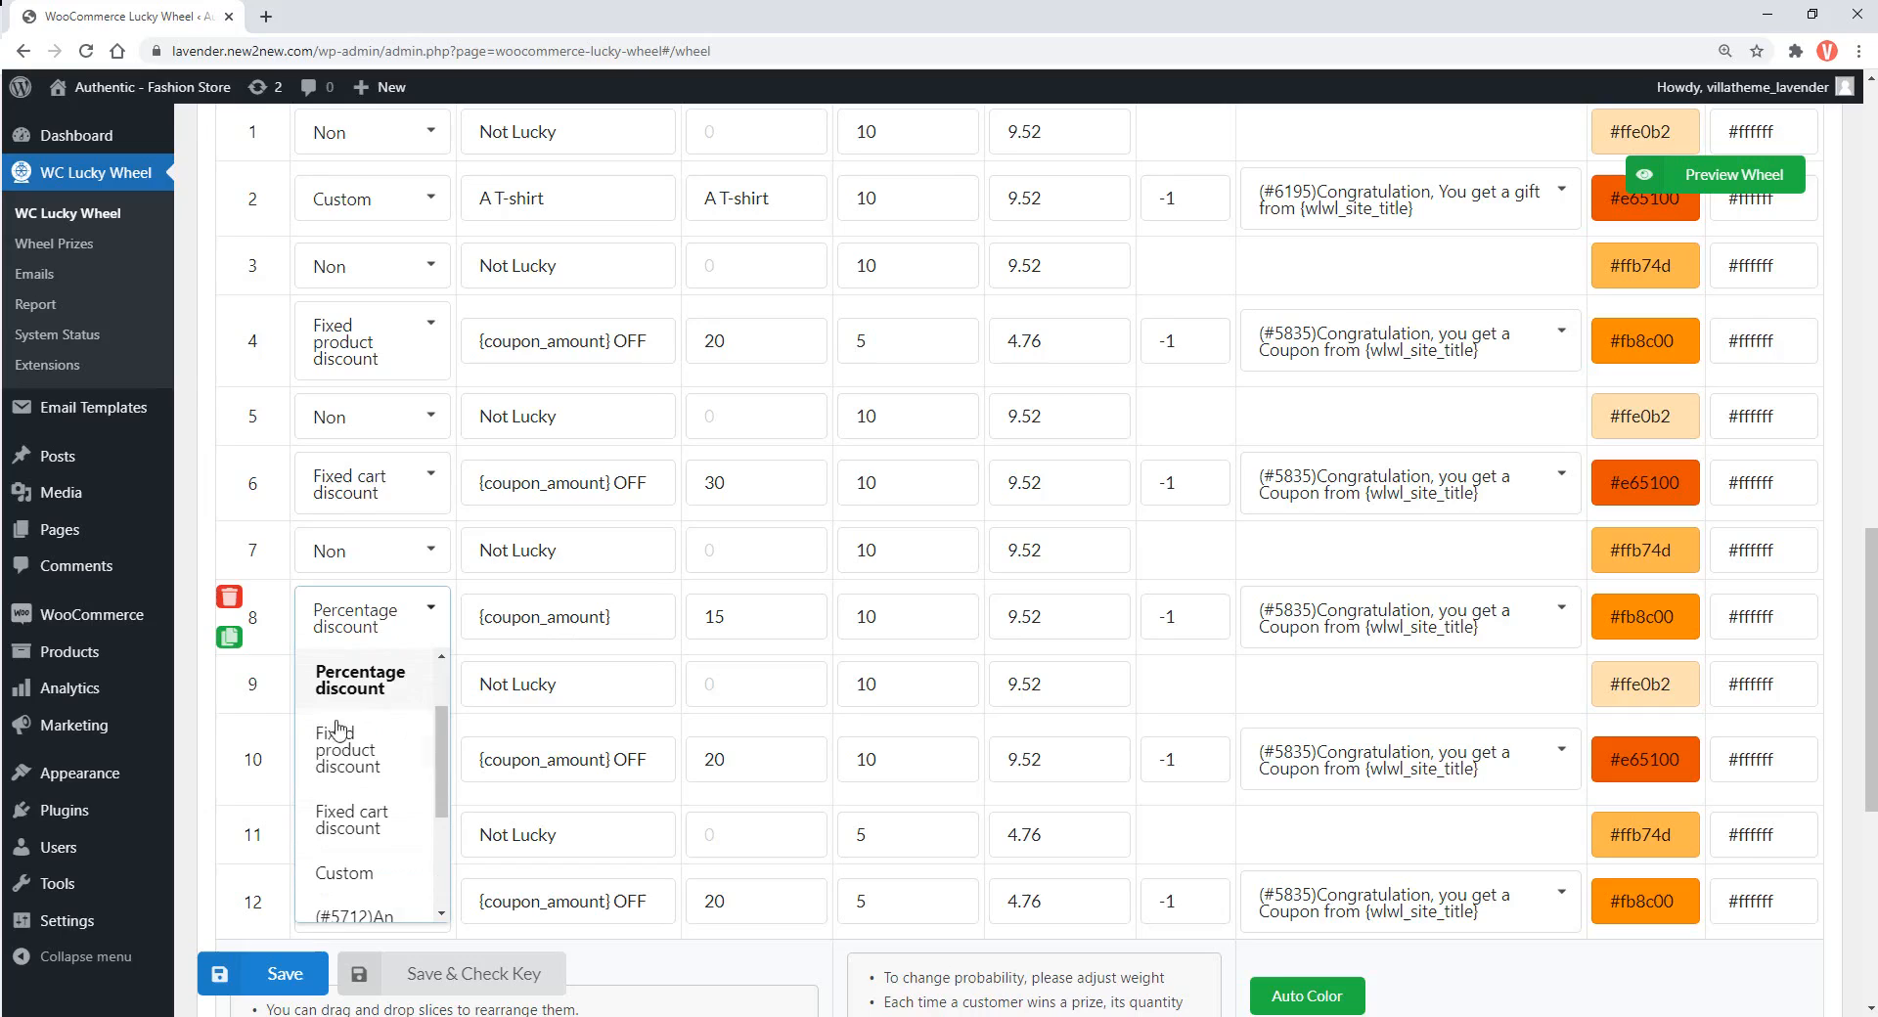
# Make prize 8 a Custom 'An Iphone 12' prize using the #6195 gift email template, and save
pyautogui.click(360, 883)
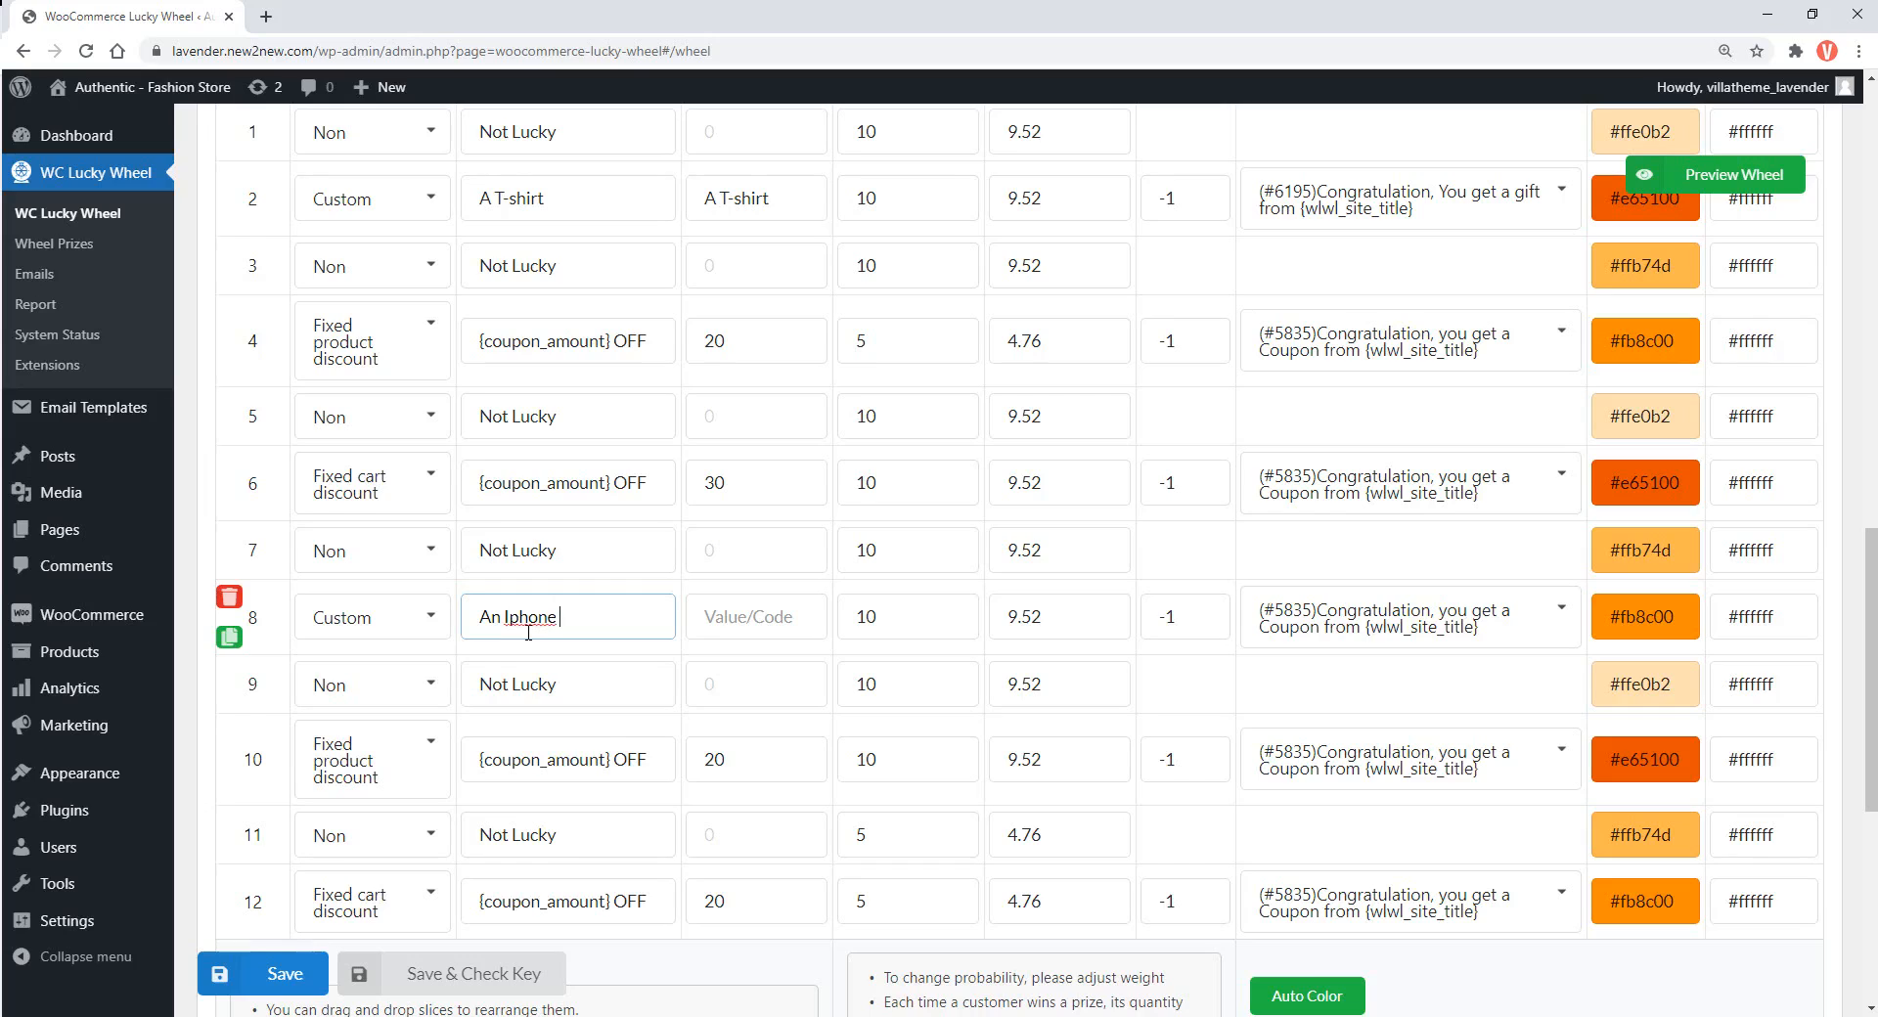
pyautogui.tripleClick(545, 624)
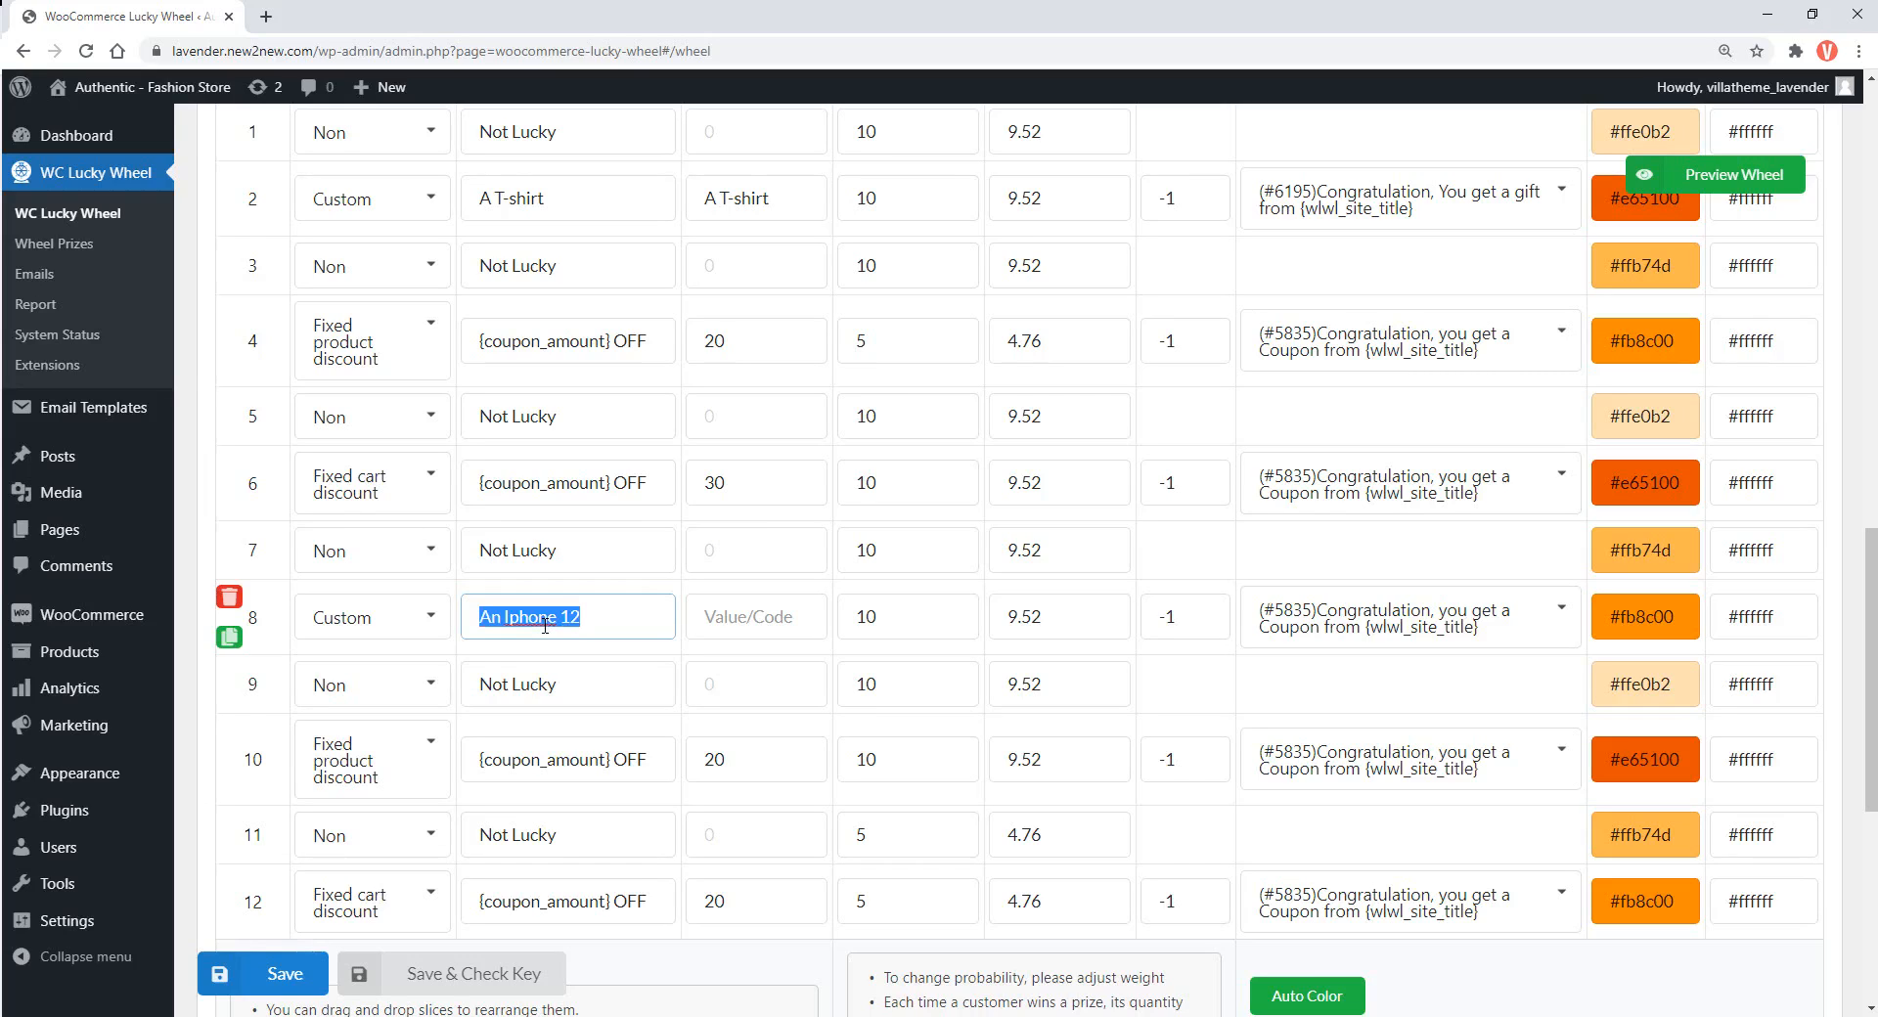
pyautogui.click(745, 621)
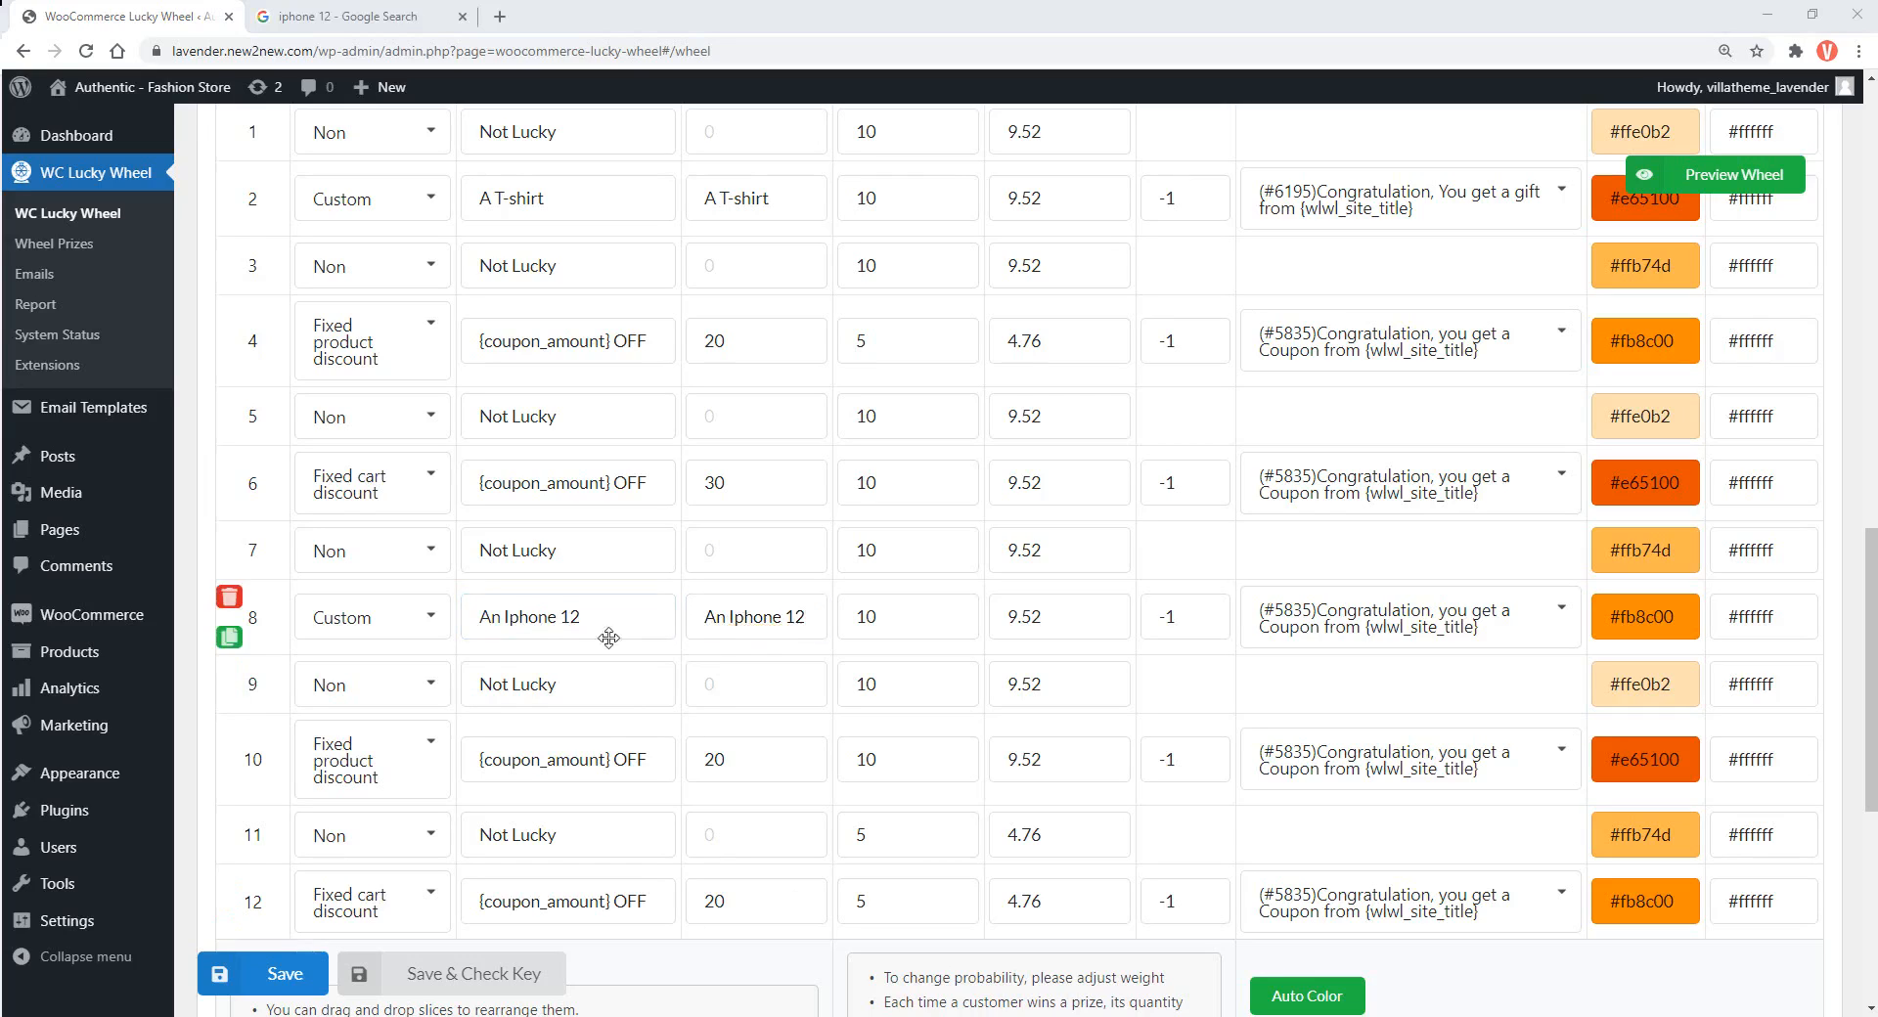
pyautogui.click(1368, 645)
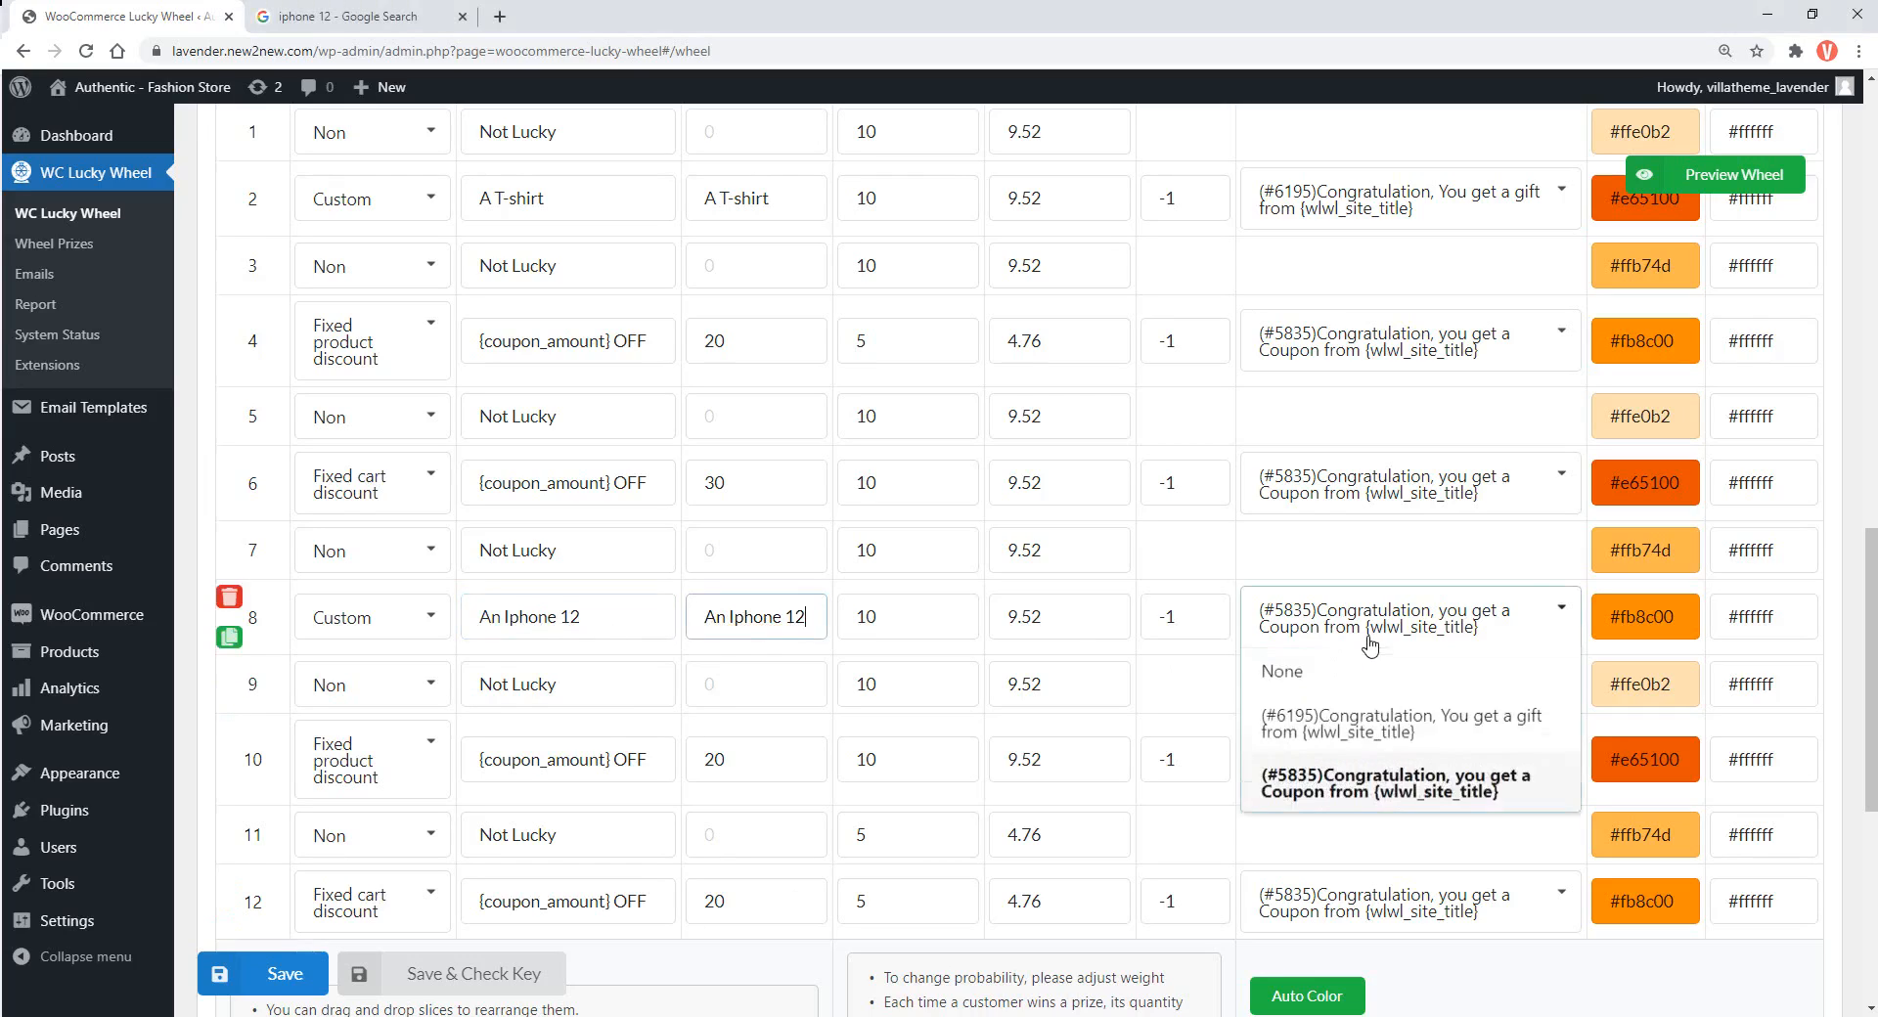
pyautogui.click(1389, 724)
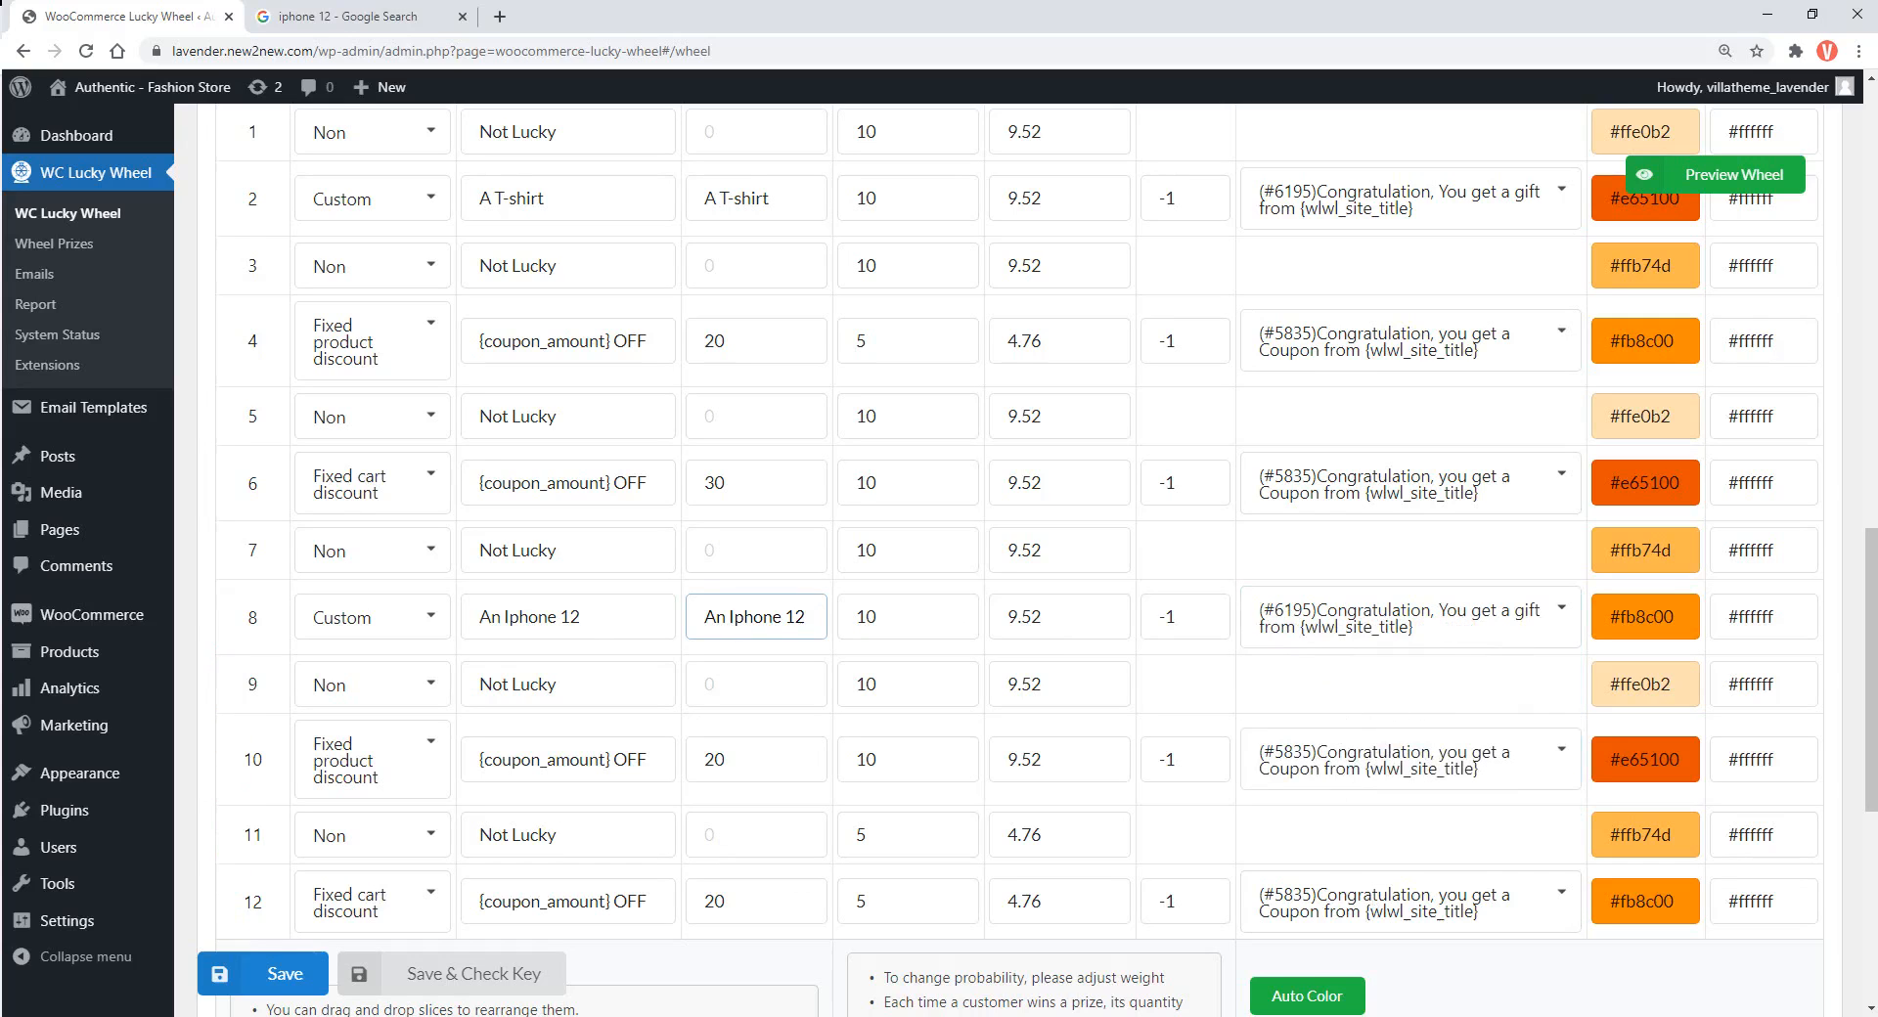
pyautogui.click(321, 984)
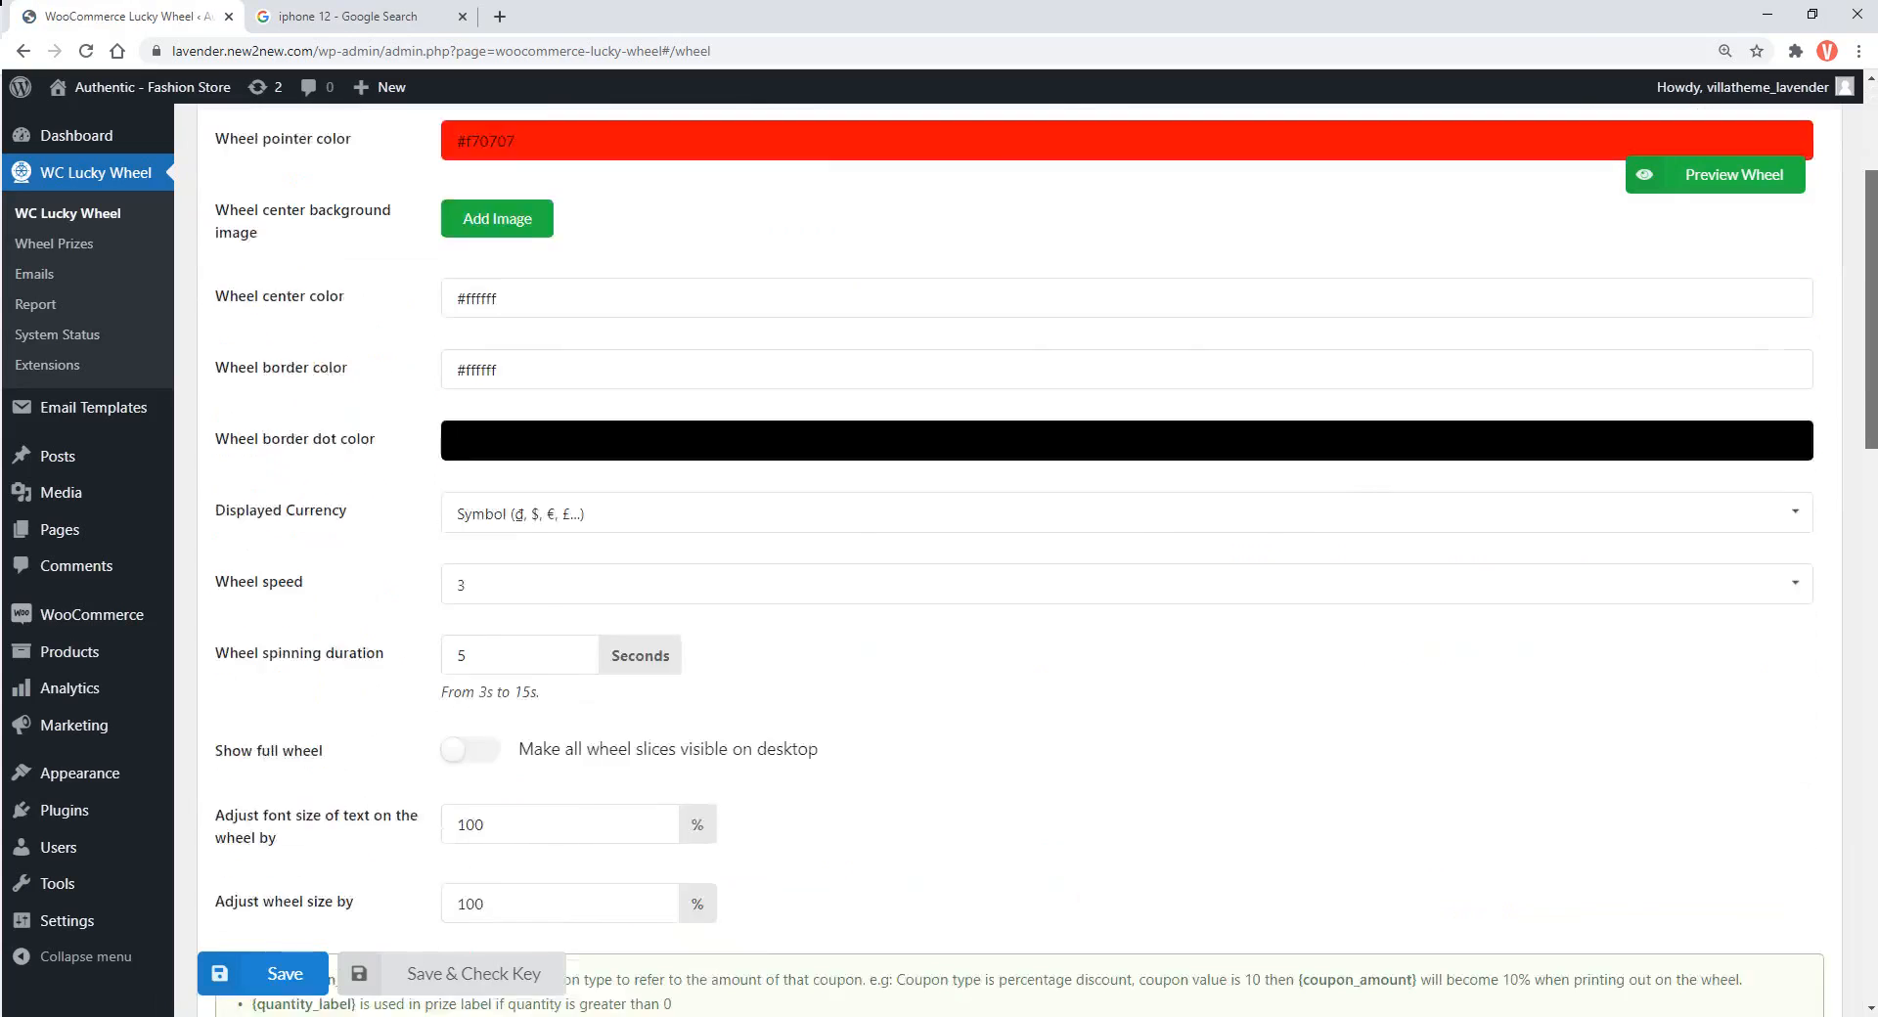
# Enter the player's name and e-mail address in the Spin to Win popup, then spin with TRY YOUR LUCKY
pyautogui.moveTo(1871, 387); pyautogui.dragTo(1872, 675)
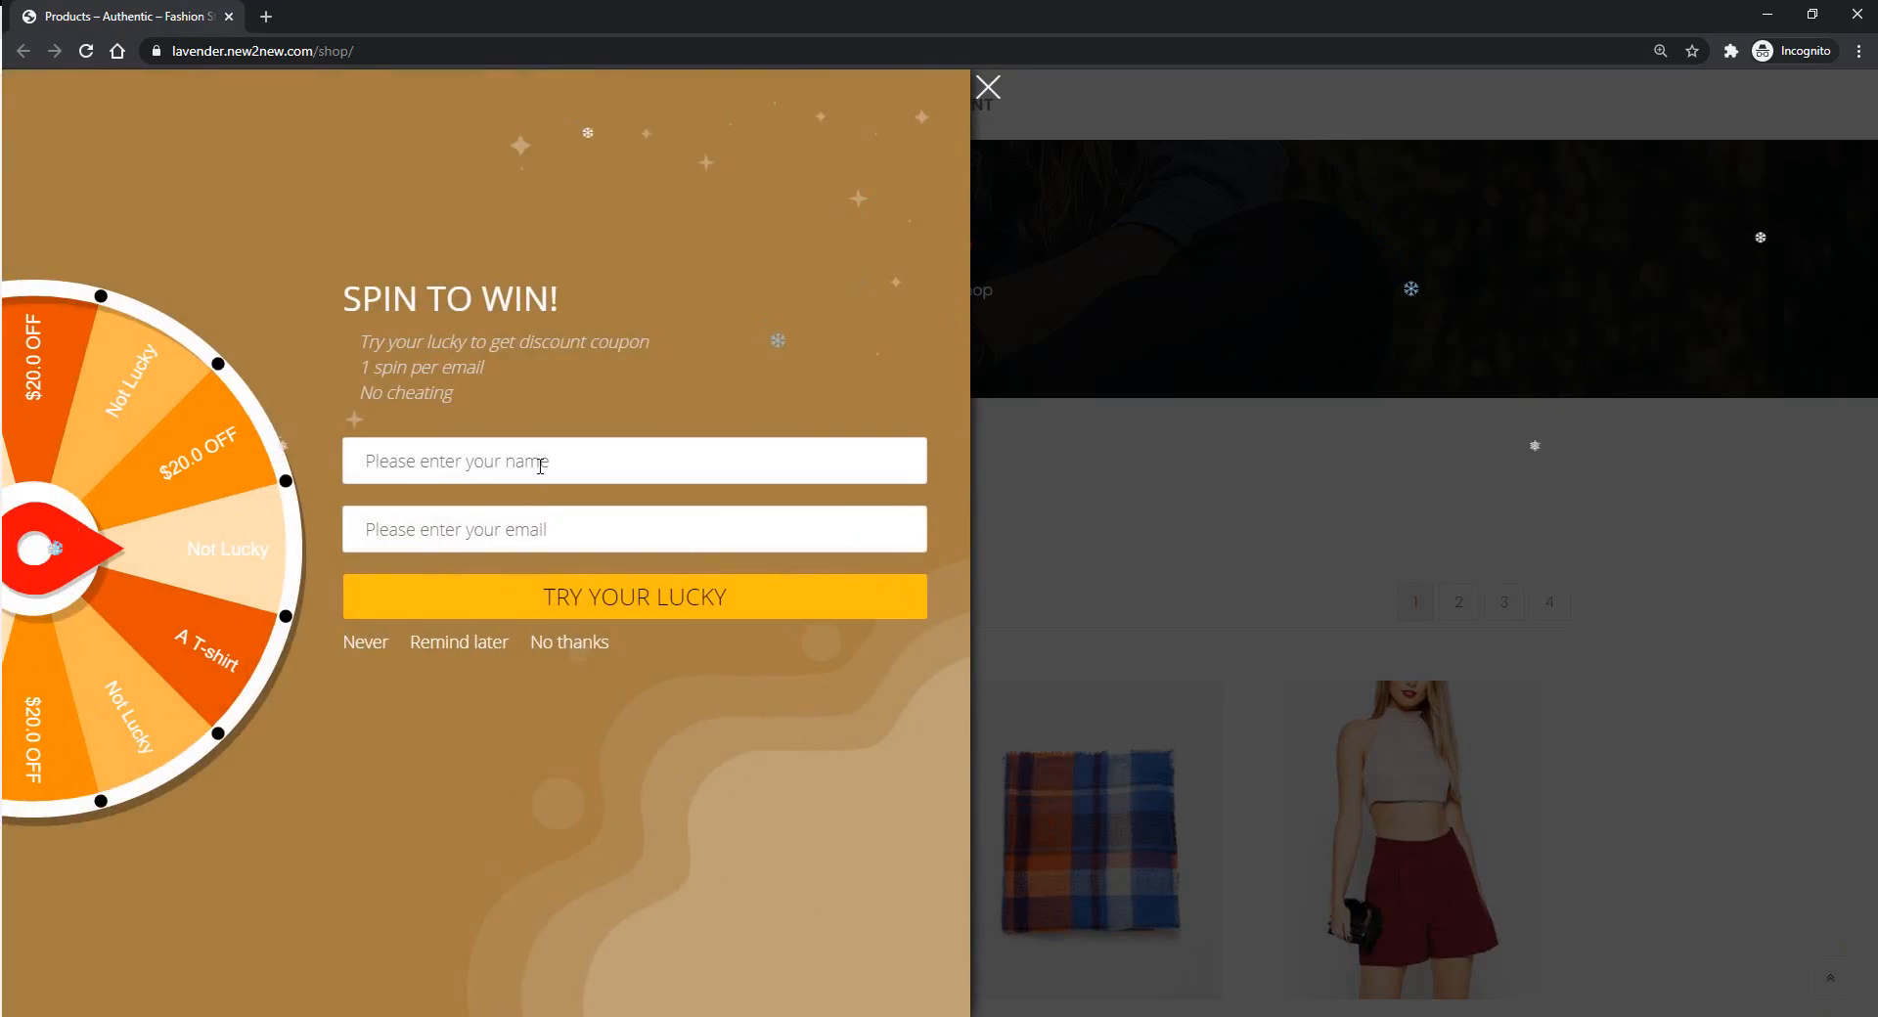
pyautogui.click(540, 465)
pyautogui.write('lavender')
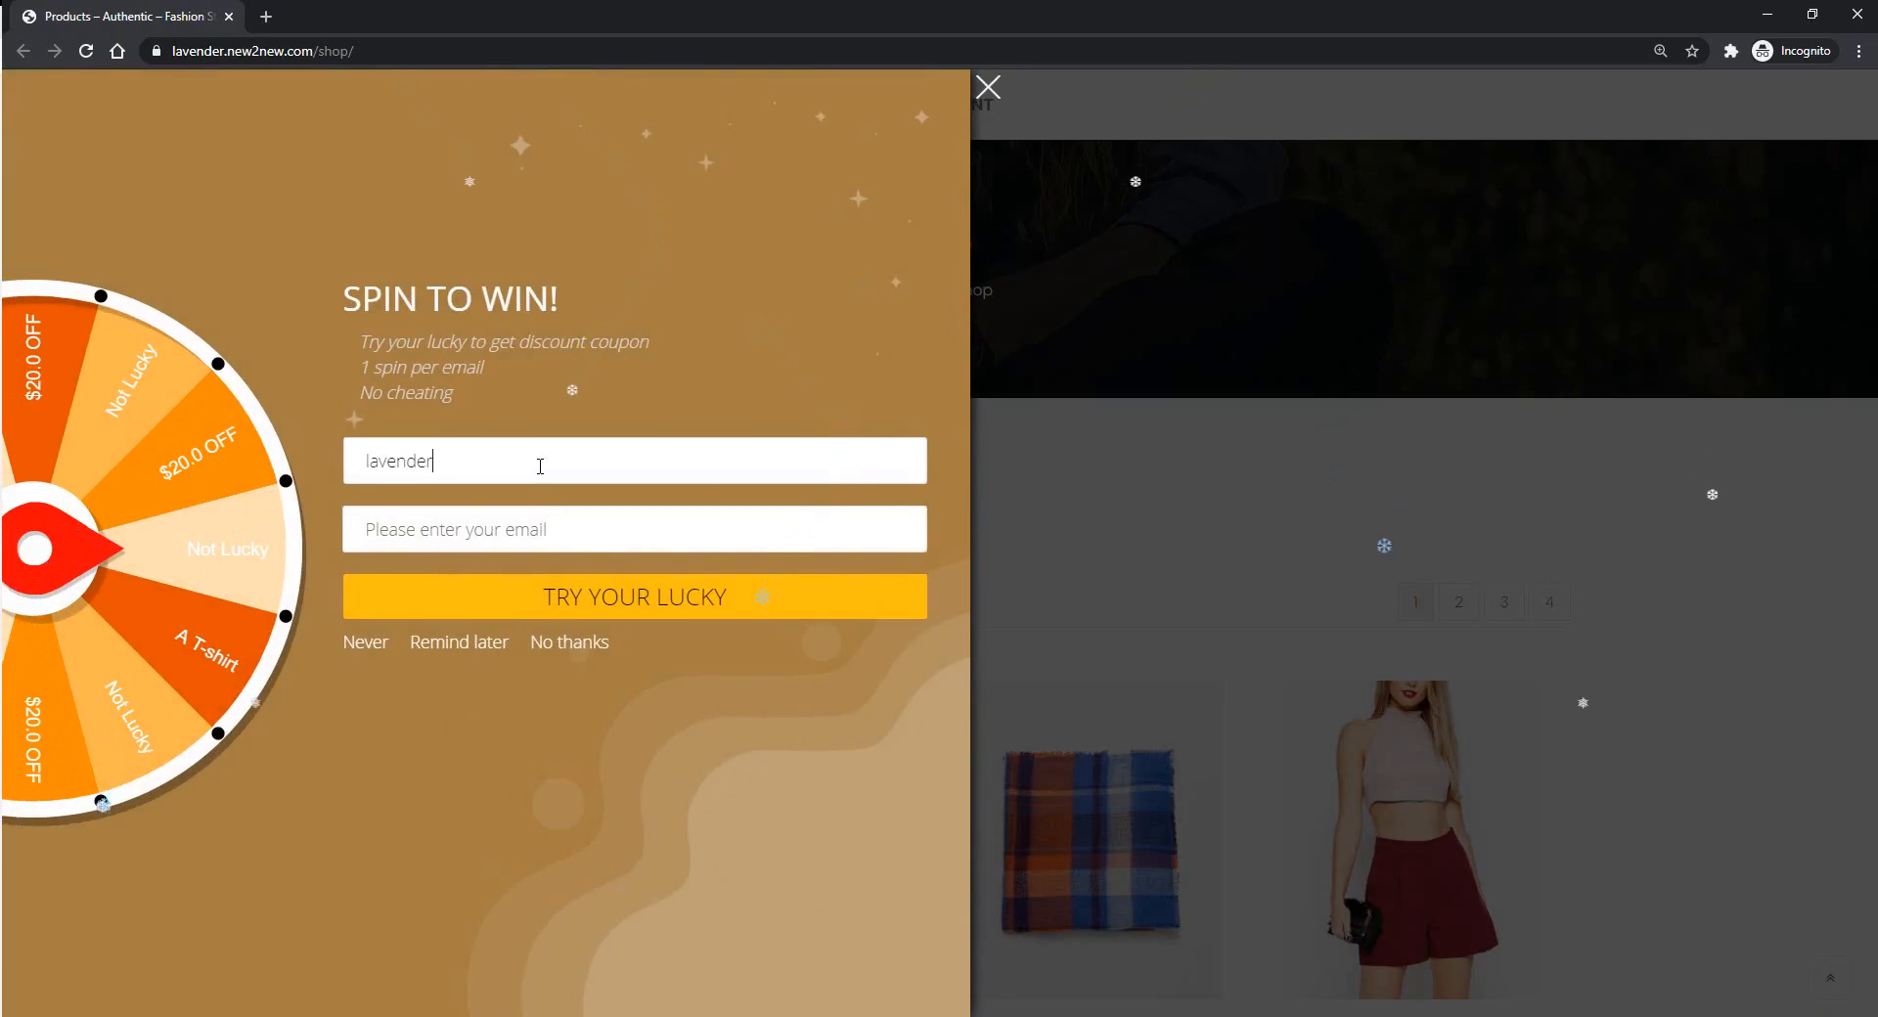
pyautogui.press('Tab')
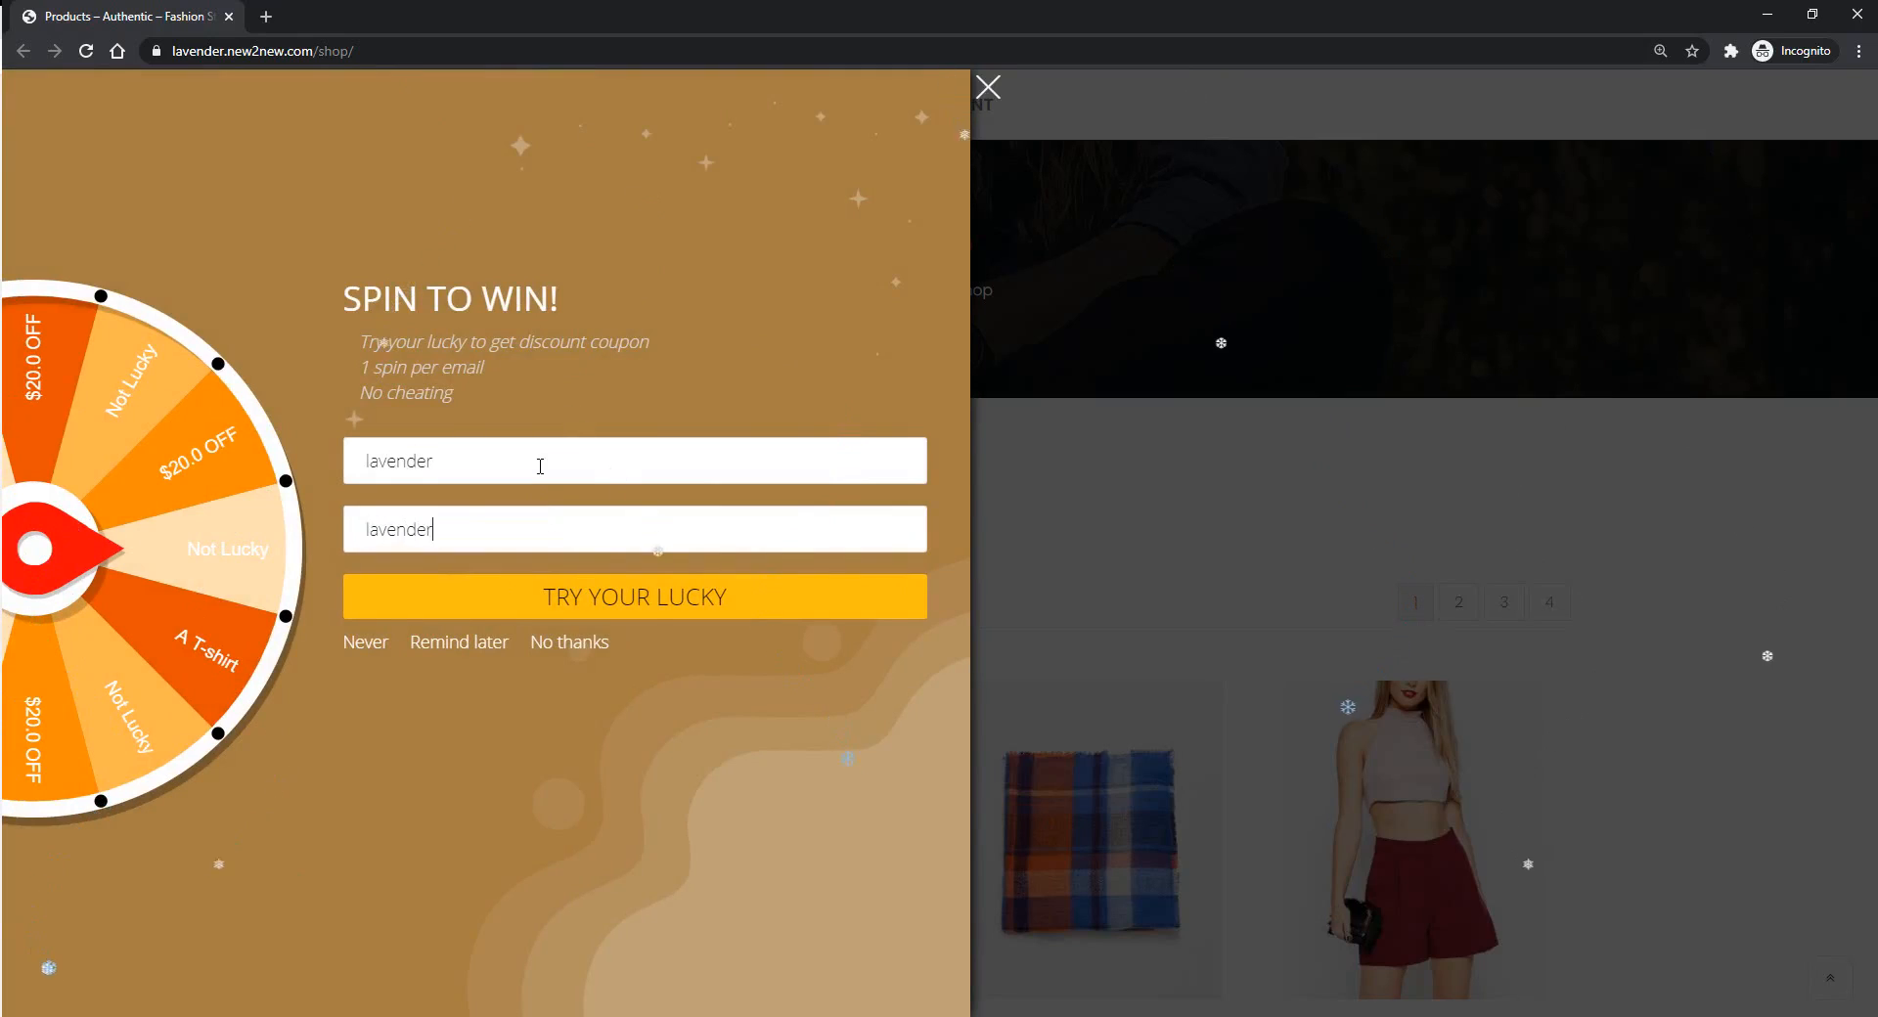
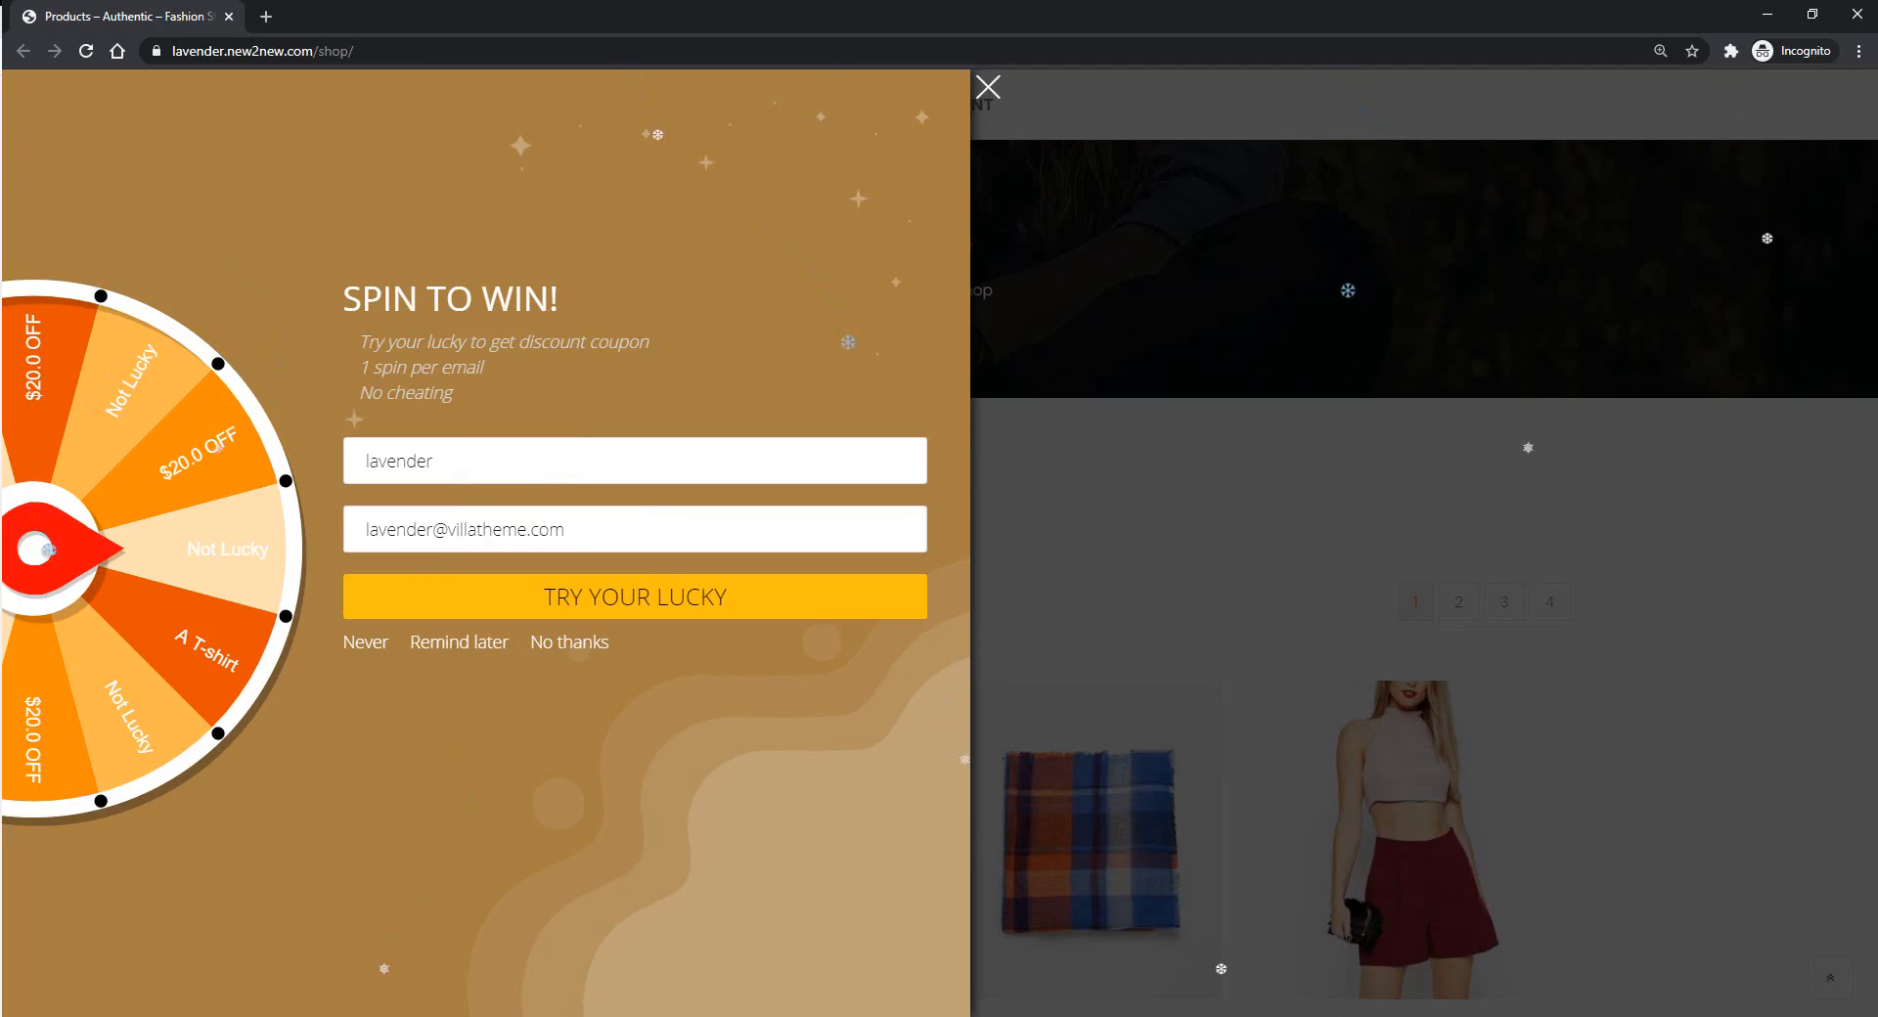
pyautogui.click(587, 613)
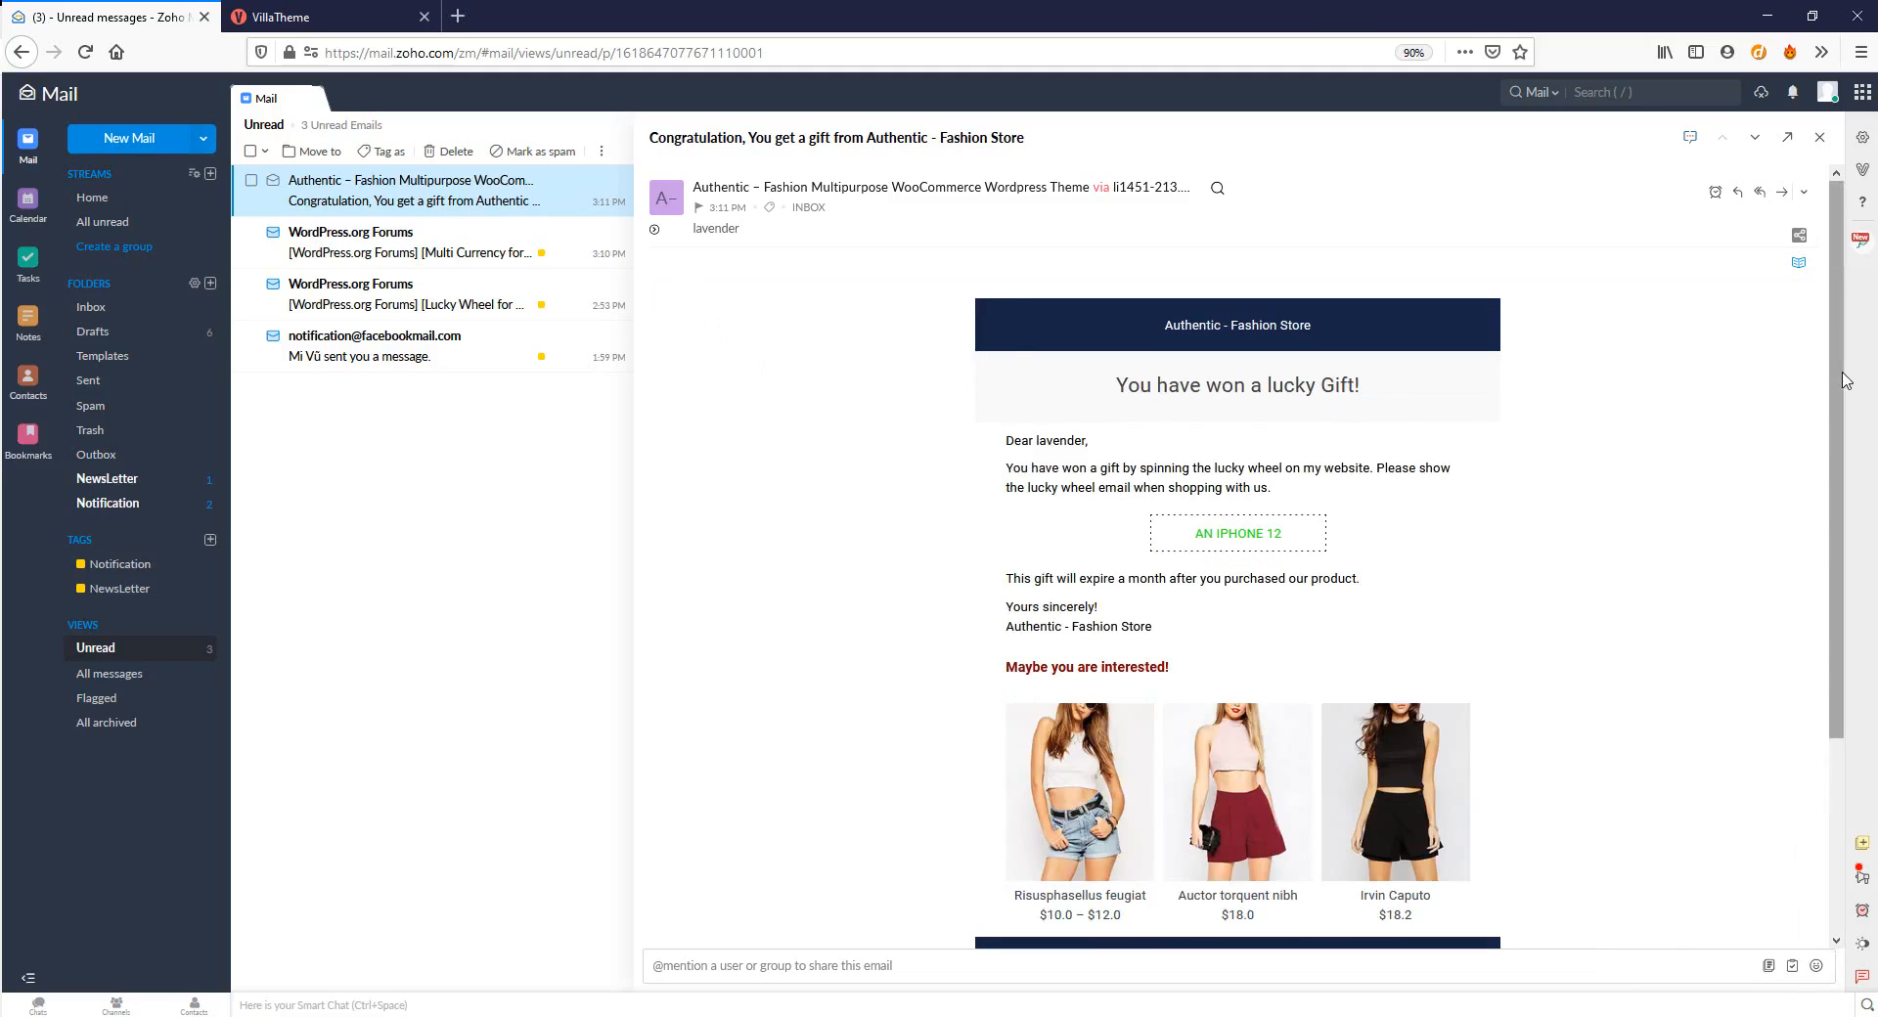
# Scroll down through the AN IPHONE 12 gift email body and back up
pyautogui.scroll(-5, 1845, 380)
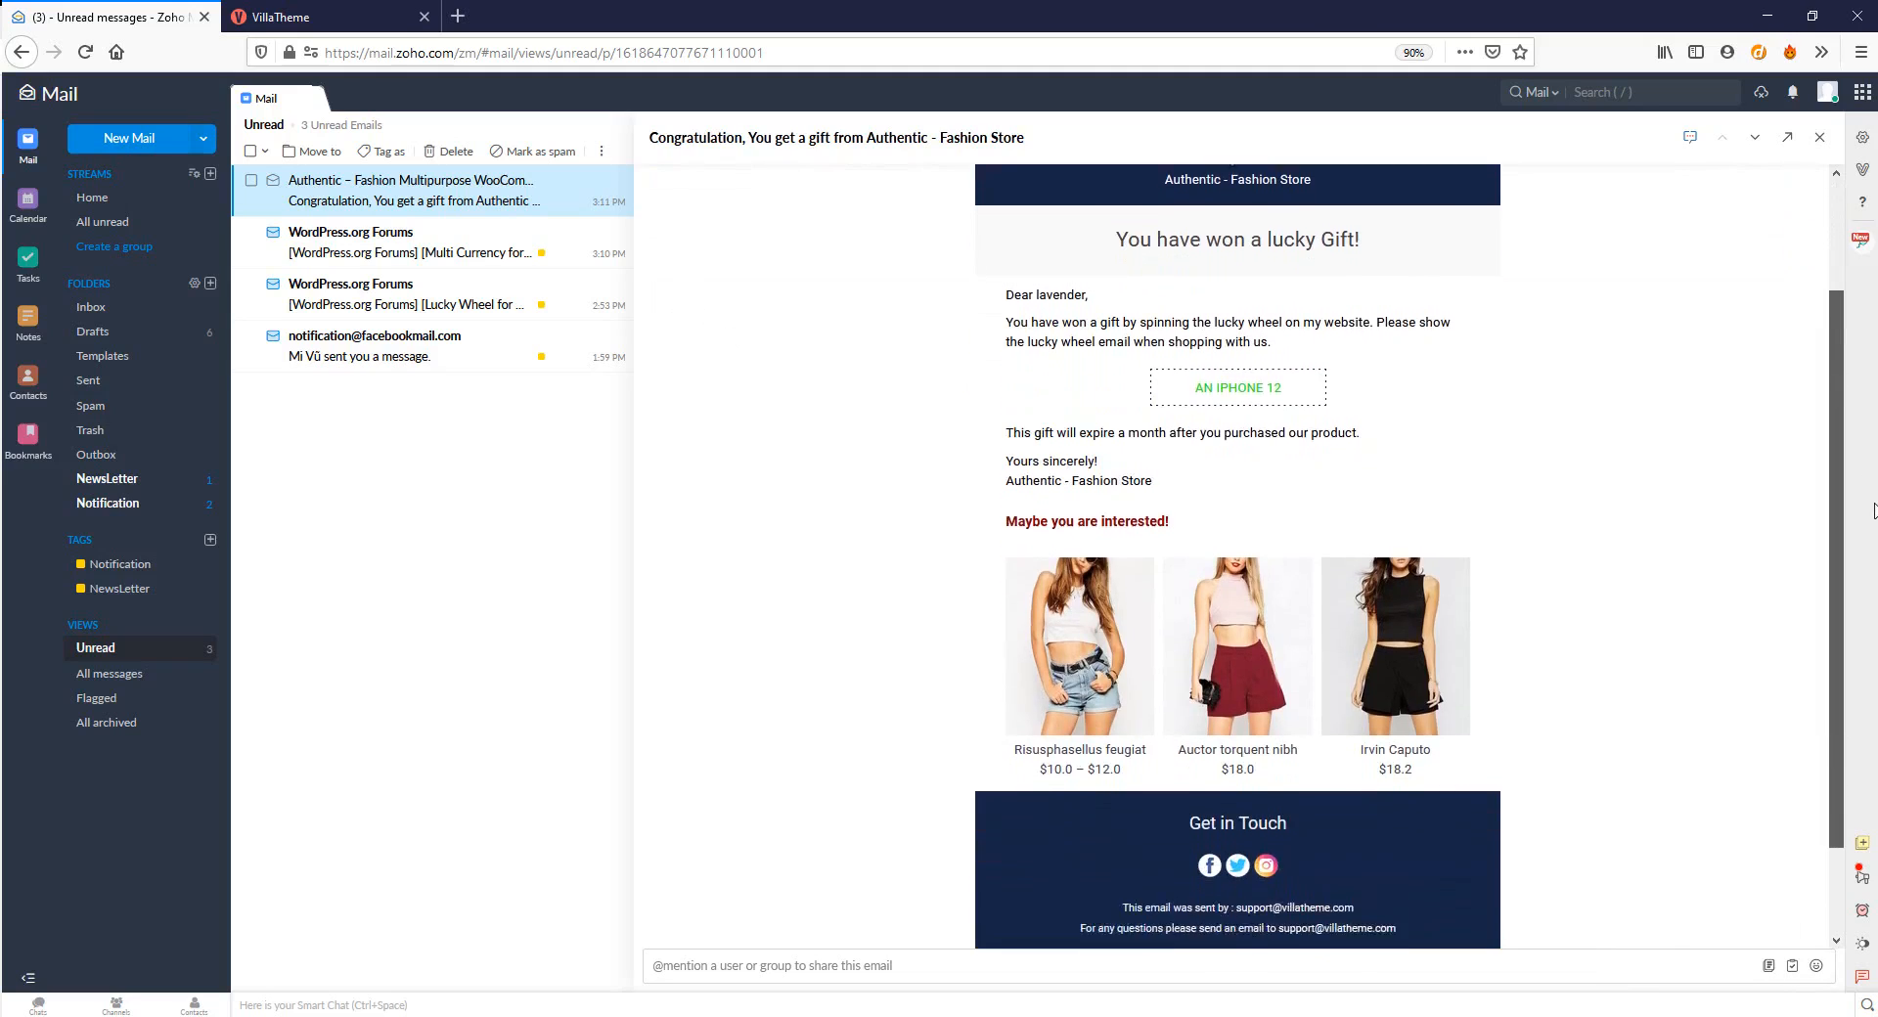
pyautogui.scroll(3, 1845, 380)
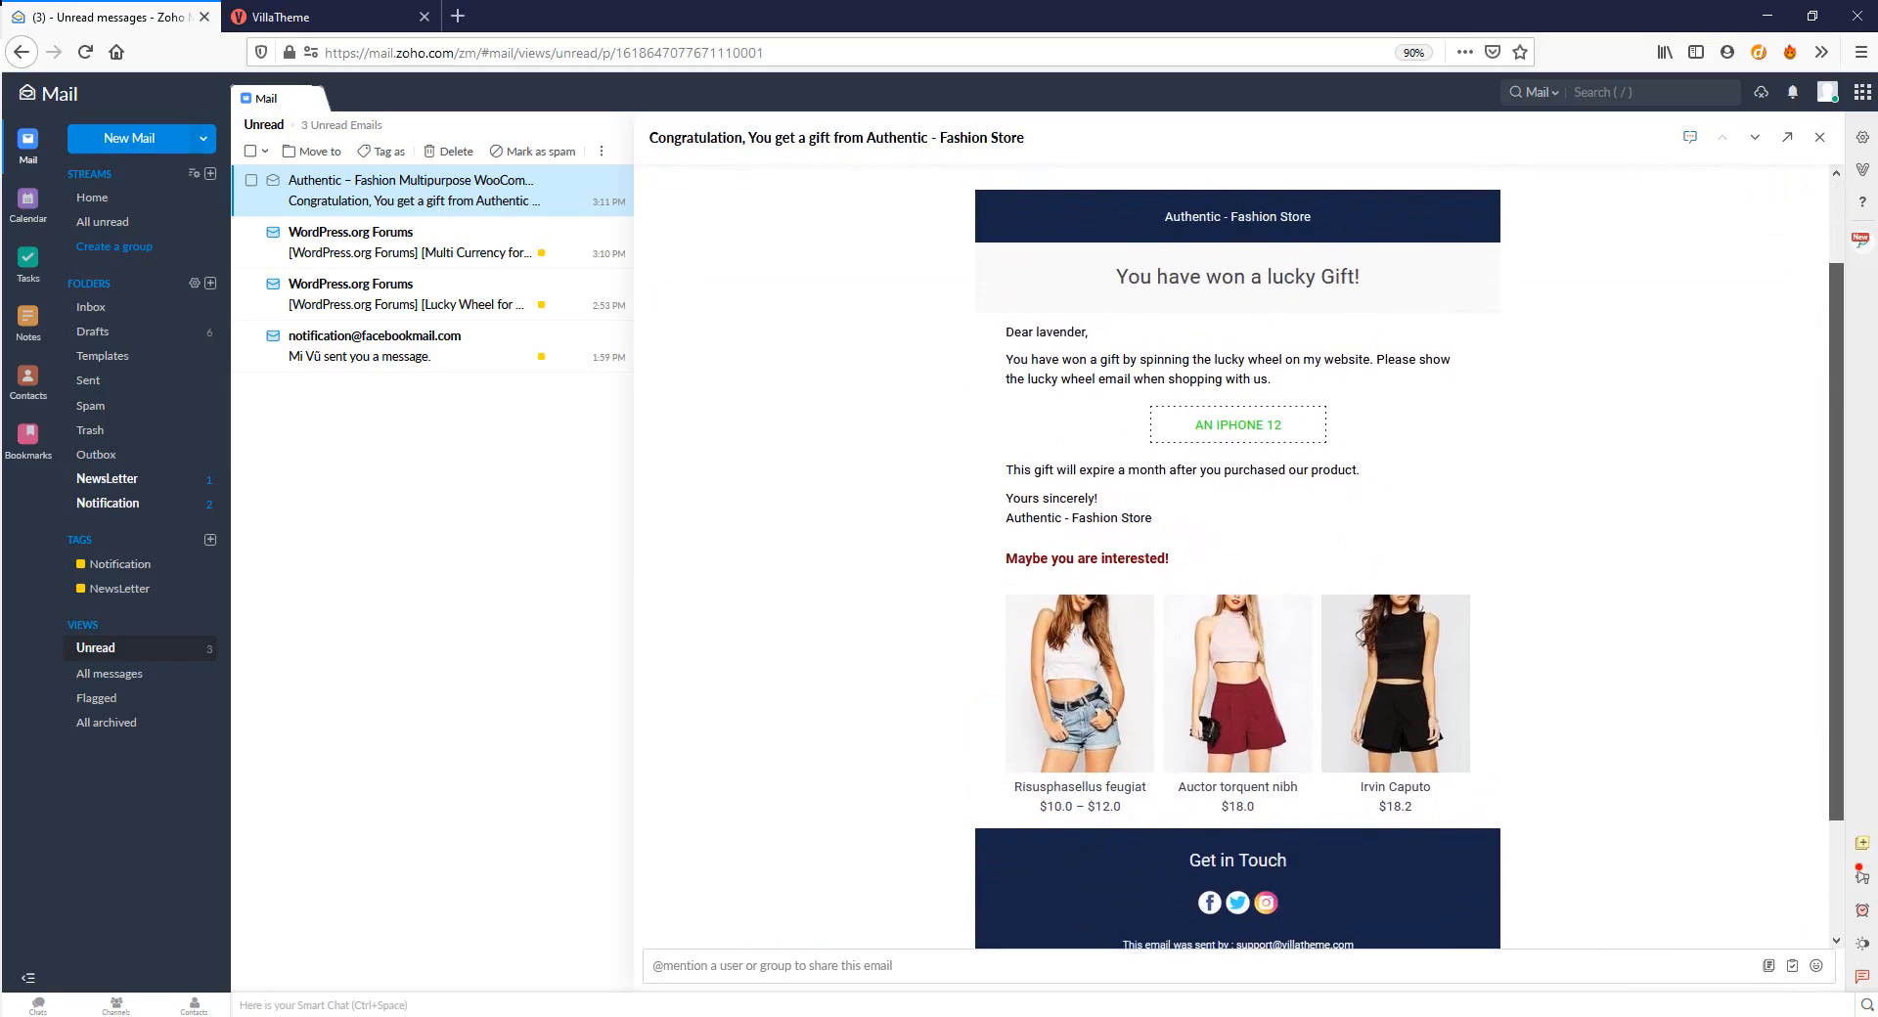